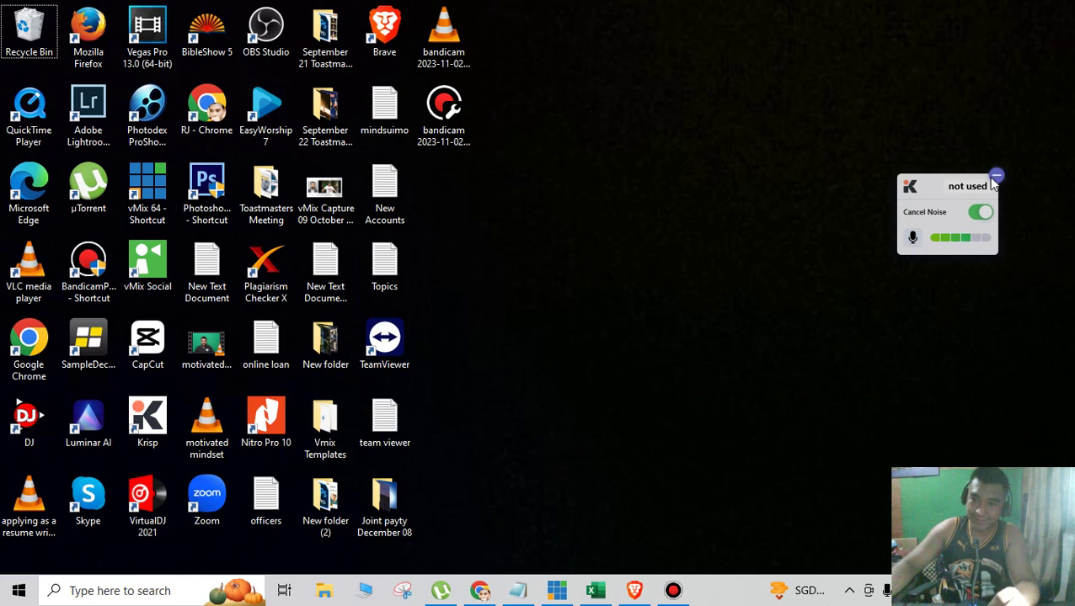
Dismiss the Krisp noise-cancelling popup and bring Chrome's Google homepage to the front.
{"action": "left_click", "coordinate": [991, 178]}
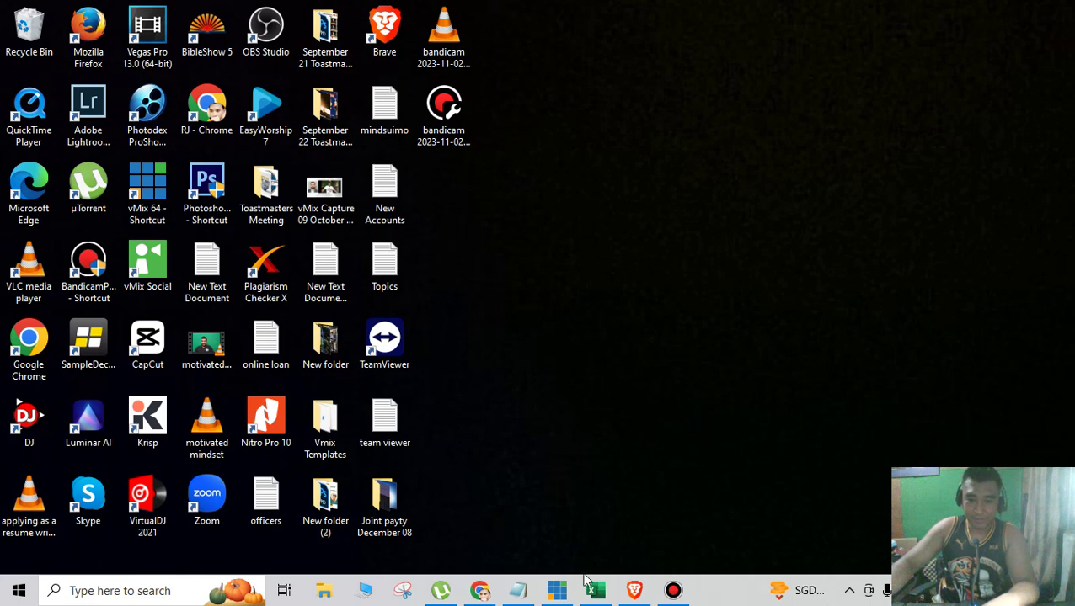
{"action": "left_click", "coordinate": [479, 590]}
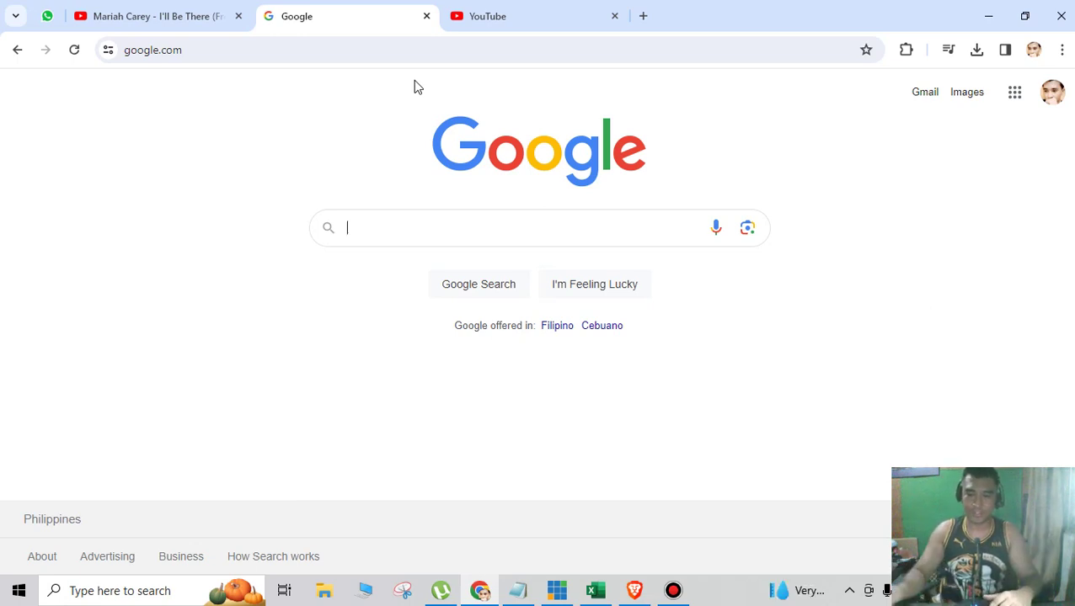
Search Google for 'still lyrics' and scroll through the results.
{"action": "type", "text": "still "}
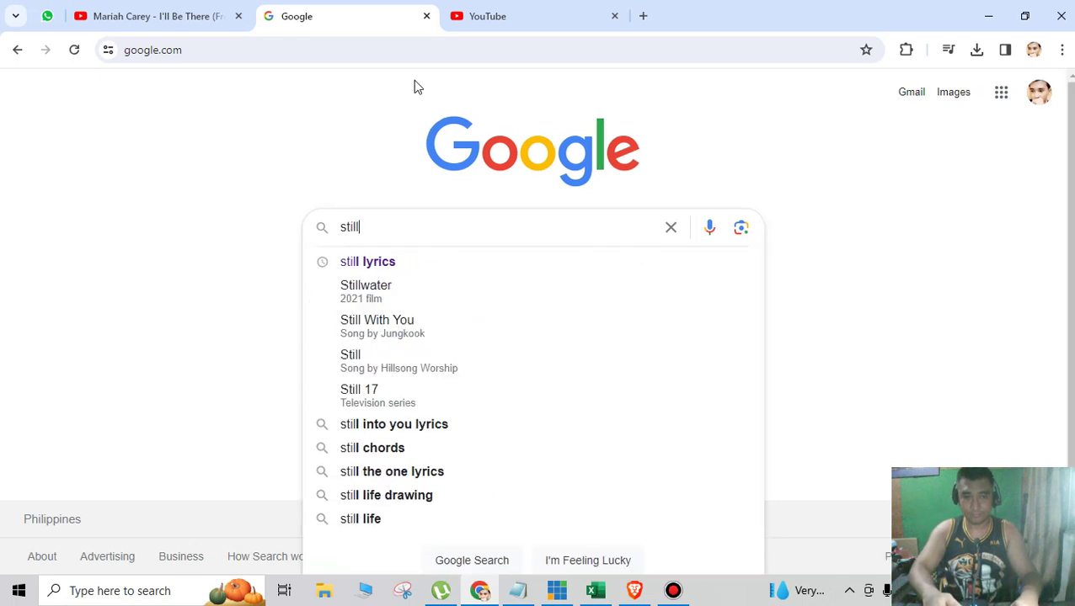
{"action": "type", "text": "lyrics"}
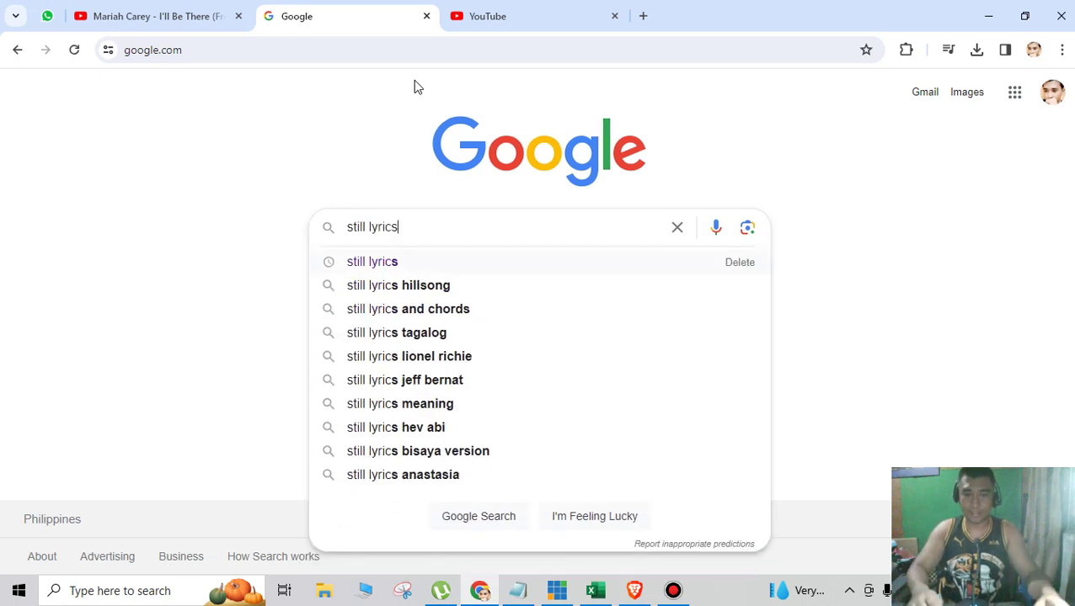
{"action": "key", "text": "Return"}
{"action": "scroll", "coordinate": [307, 318], "scroll_direction": "down", "scroll_amount": 10}
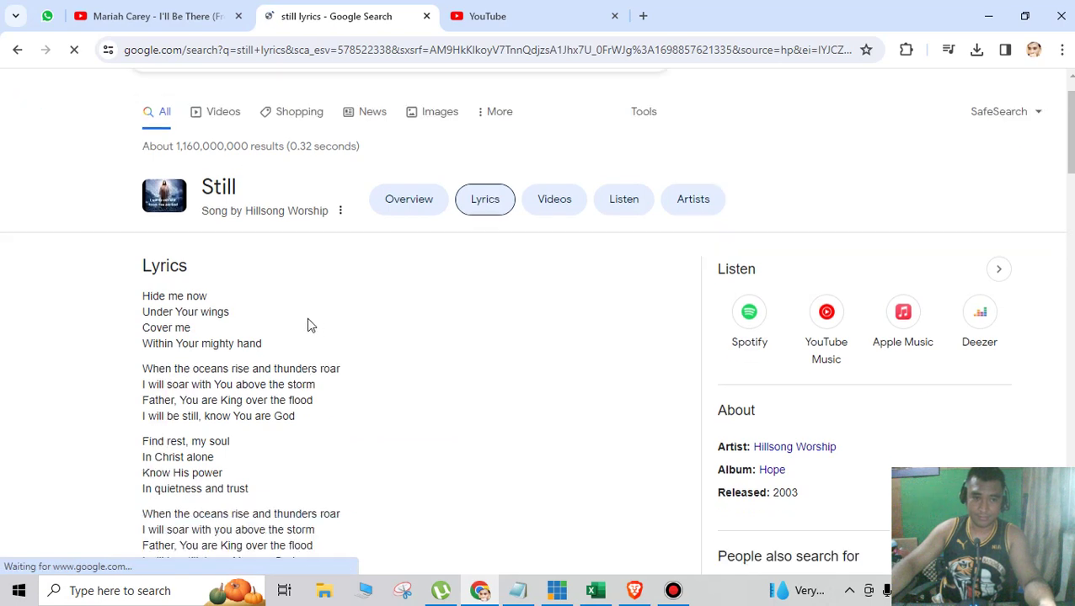
{"action": "scroll", "coordinate": [270, 368], "scroll_direction": "down", "scroll_amount": 2}
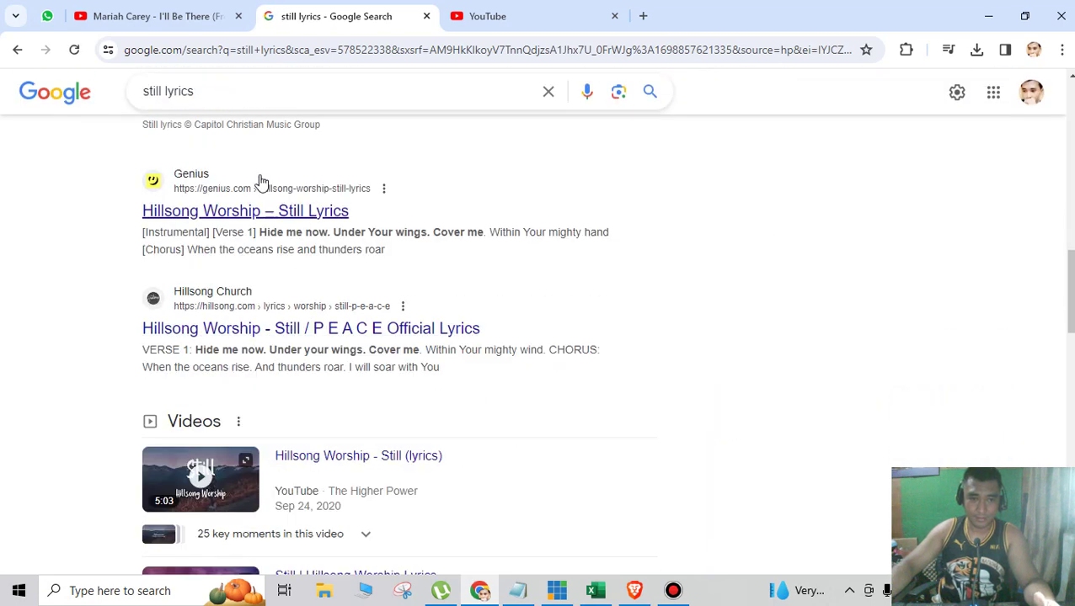
Open the Genius Still lyrics result in a new tab, then switch to the Song Line Up workbook.
{"action": "right_click", "coordinate": [295, 215]}
{"action": "left_click", "coordinate": [377, 228]}
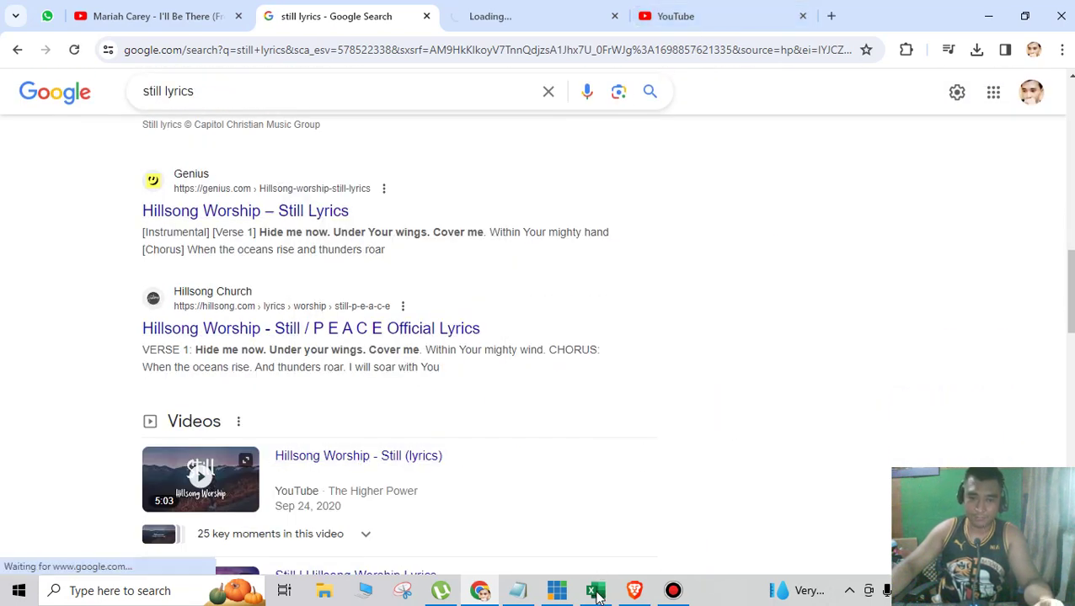
{"action": "left_click", "coordinate": [595, 587]}
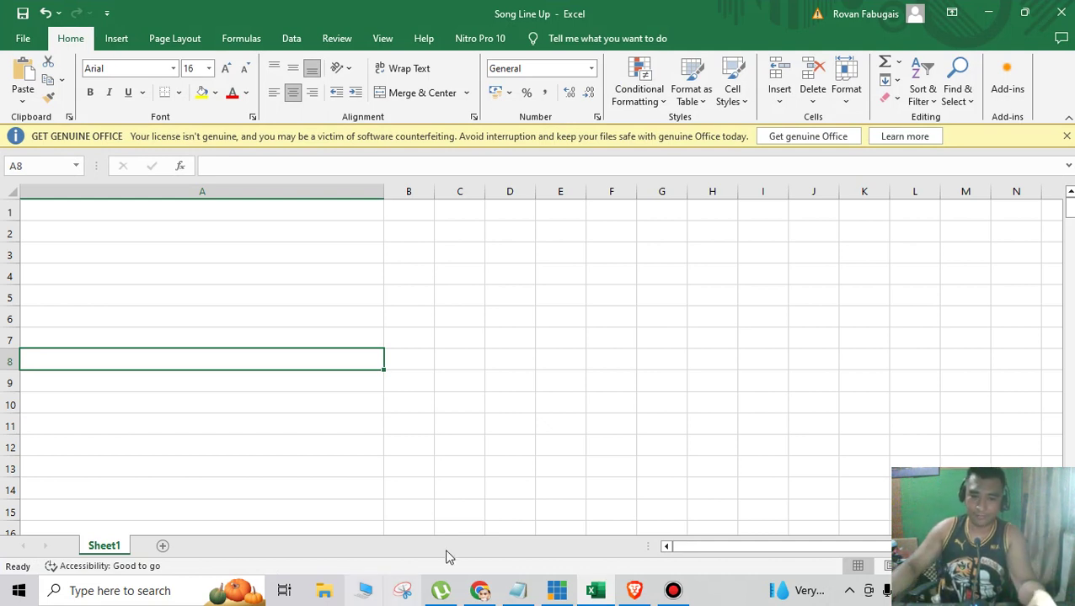
On the Genius tab, select the Still lyrics from [Verse 1] through the Outro.
{"action": "left_click", "coordinate": [479, 591]}
{"action": "left_click", "coordinate": [531, 16]}
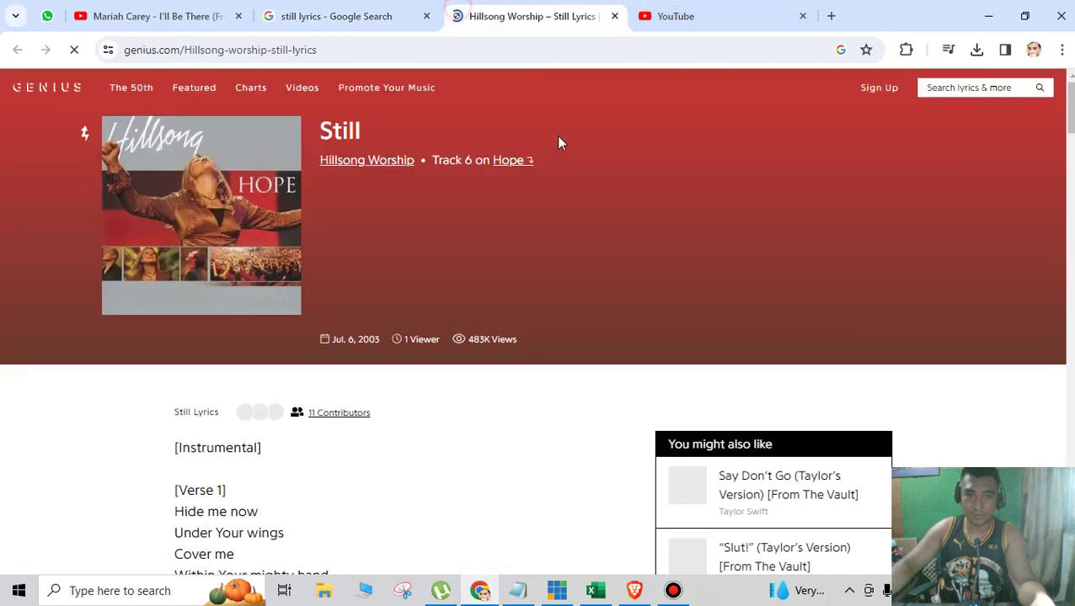
{"action": "scroll", "coordinate": [160, 253], "scroll_direction": "down", "scroll_amount": 4}
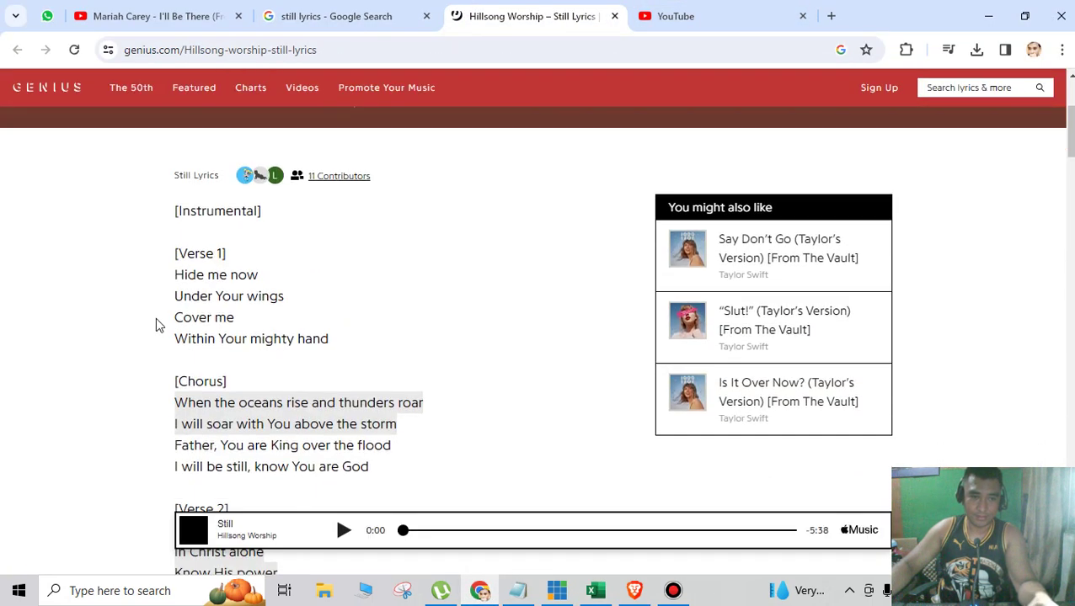
{"action": "left_click_drag", "start_coordinate": [167, 254], "coordinate": [314, 410]}
{"action": "scroll", "coordinate": [202, 304], "scroll_direction": "down", "scroll_amount": 6}
{"action": "scroll", "coordinate": [200, 308], "scroll_direction": "down", "scroll_amount": 5}
{"action": "scroll", "coordinate": [201, 305], "scroll_direction": "down", "scroll_amount": 2}
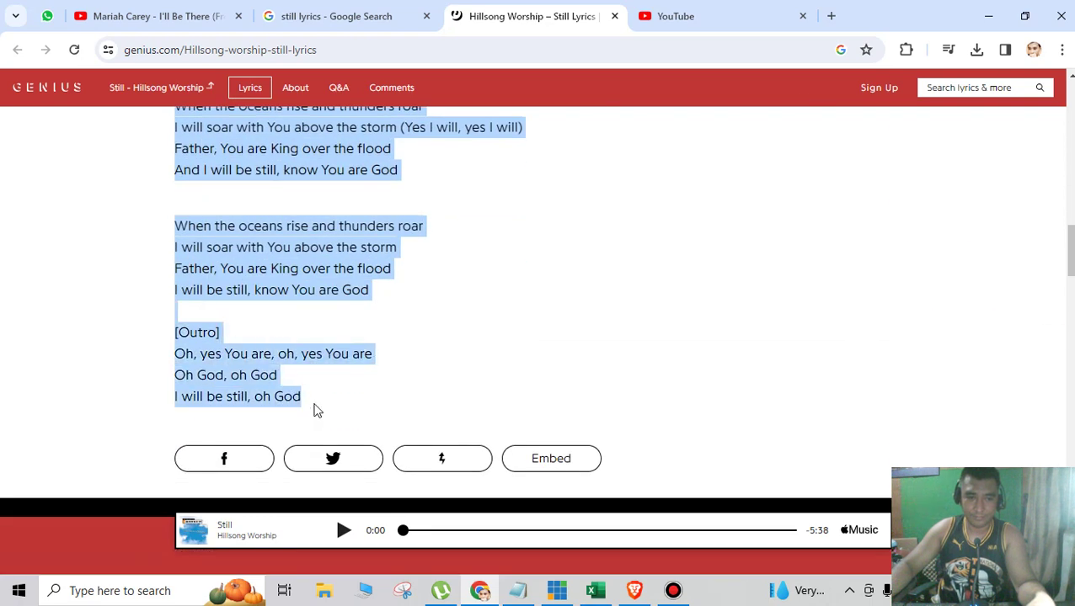
Copy the selected lyrics and return to the Song Line Up workbook.
{"action": "right_click", "coordinate": [299, 154]}
{"action": "left_click", "coordinate": [341, 170]}
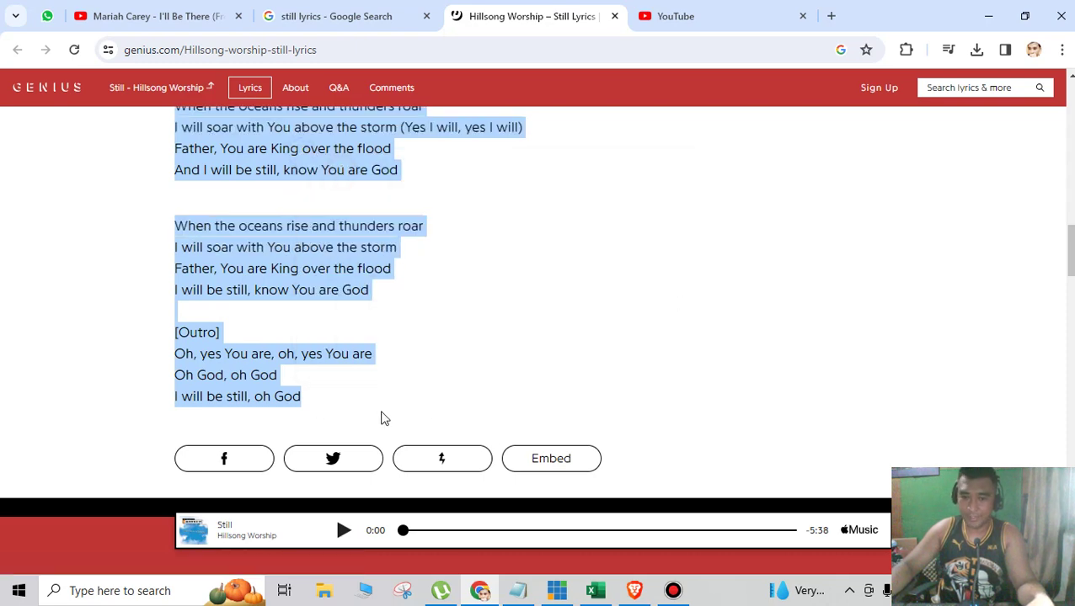
{"action": "left_click", "coordinate": [594, 592]}
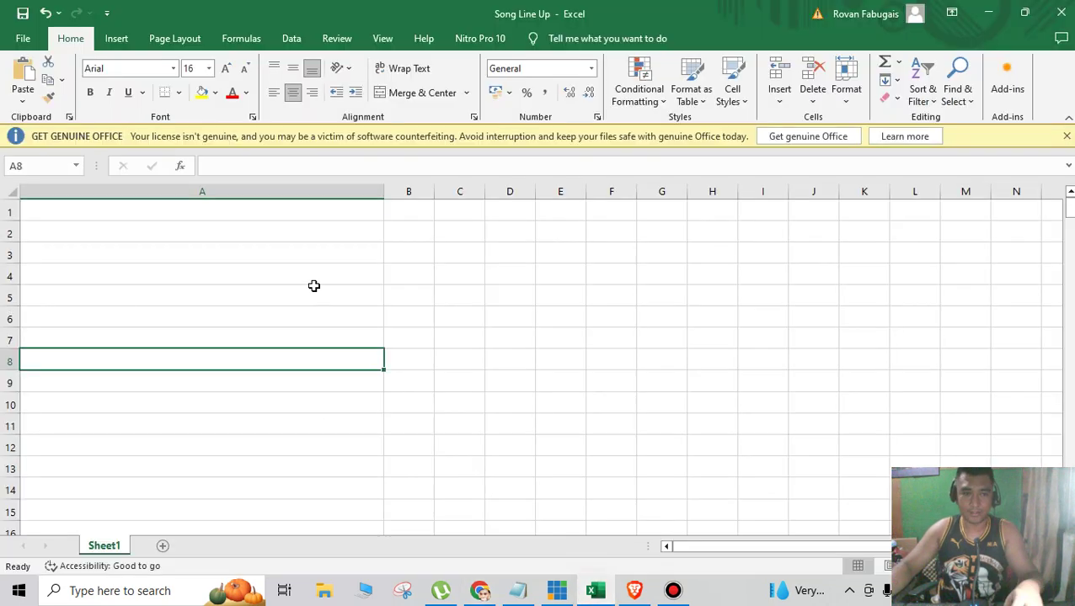
Paste the lyrics at A2, inspect the hyperlinked result, and undo that paste.
{"action": "left_click", "coordinate": [73, 235]}
{"action": "key", "text": "ctrl+v"}
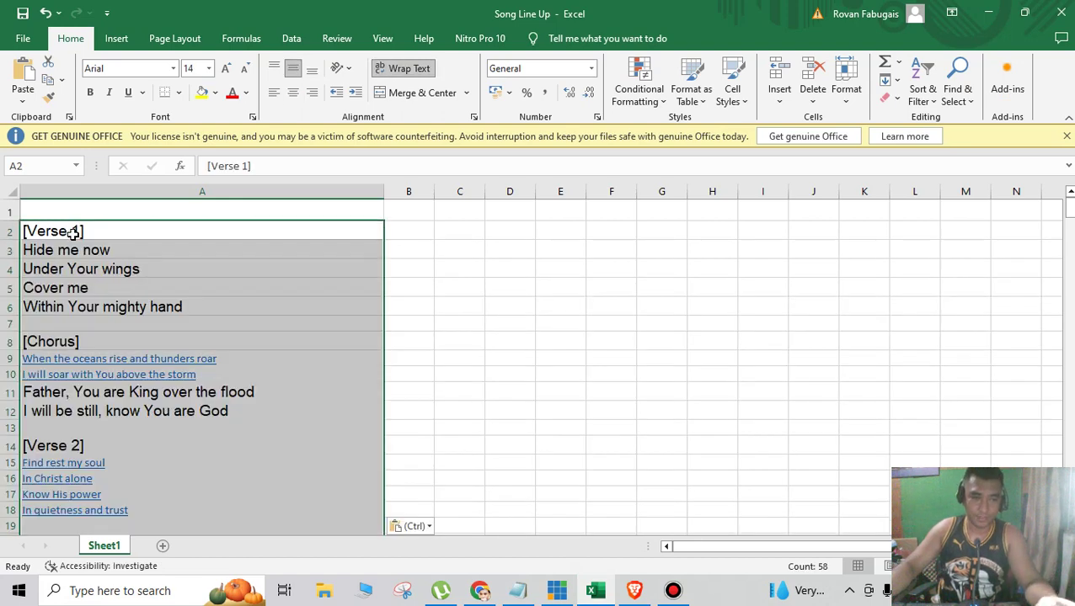
{"action": "left_click", "coordinate": [115, 286]}
{"action": "left_click", "coordinate": [228, 371]}
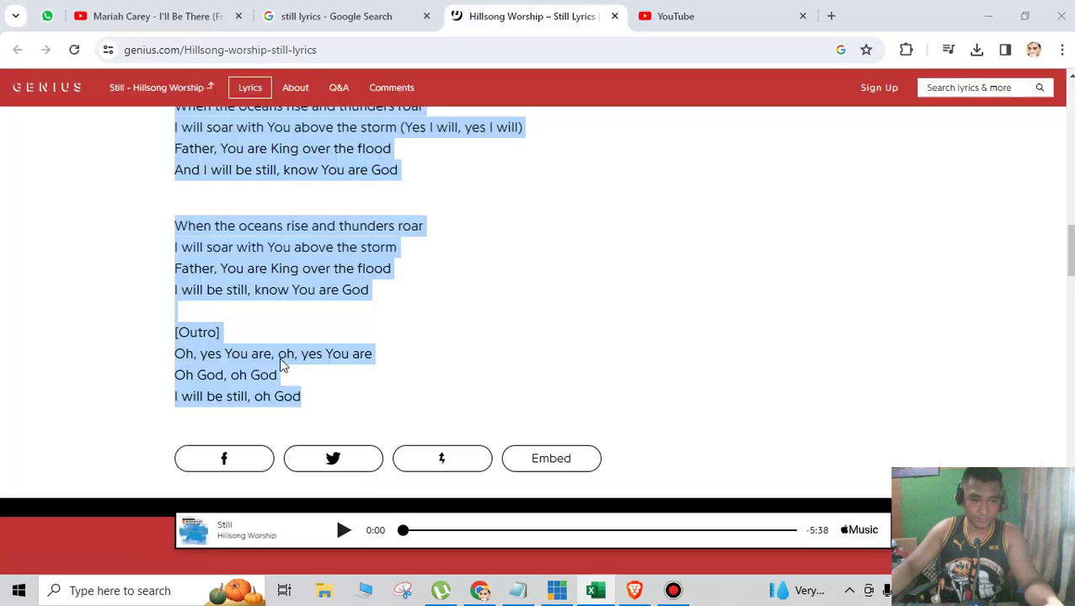
{"action": "left_click", "coordinate": [594, 591]}
{"action": "left_click", "coordinate": [328, 305]}
{"action": "key", "text": "ctrl"}
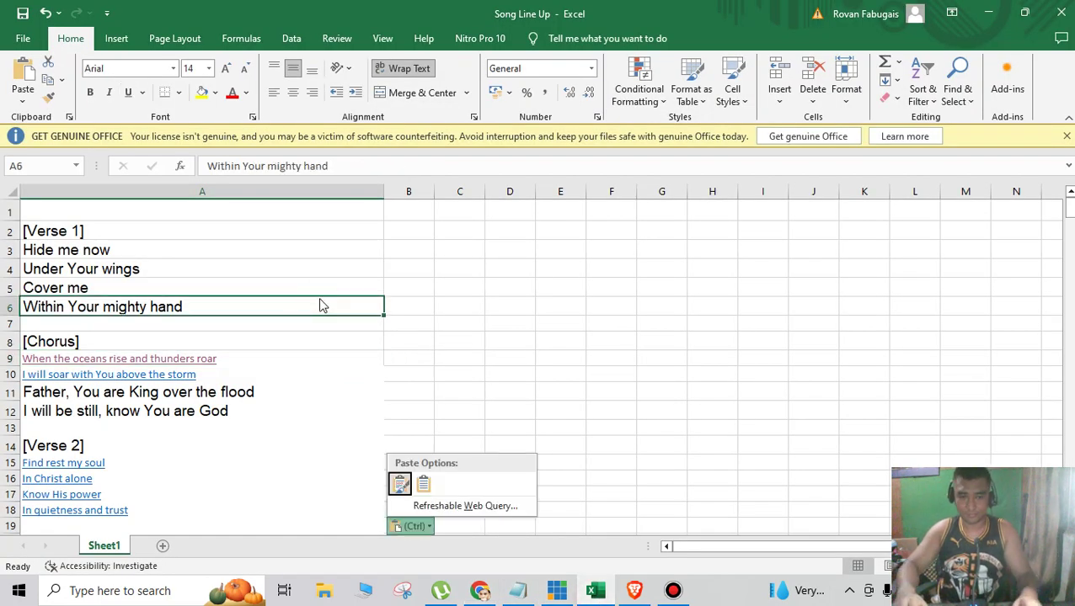
{"action": "left_click", "coordinate": [1065, 137]}
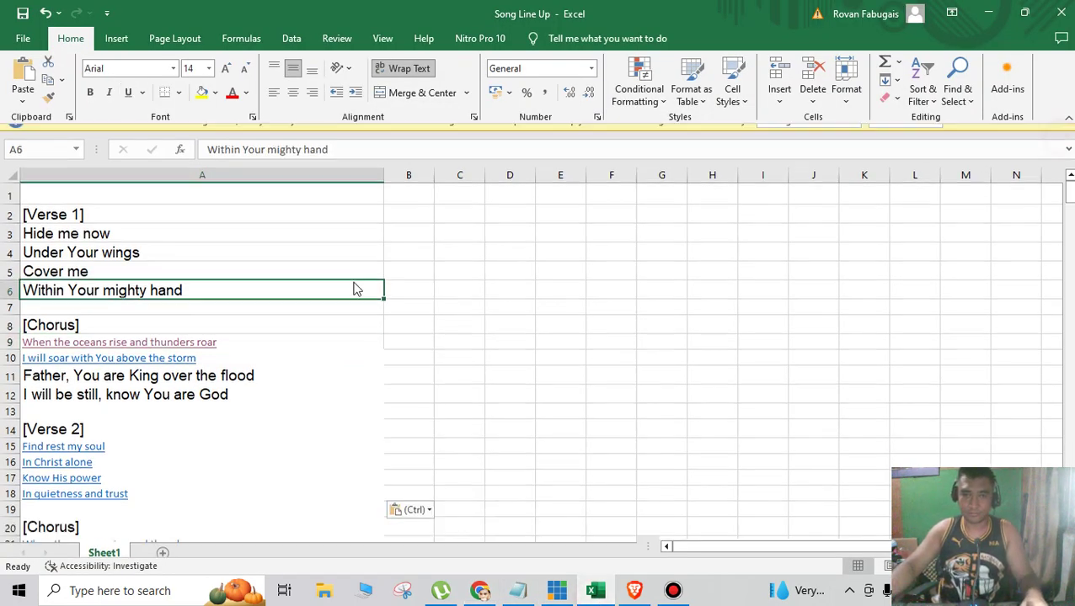
{"action": "left_click", "coordinate": [307, 246]}
{"action": "key", "text": "ctrl+a"}
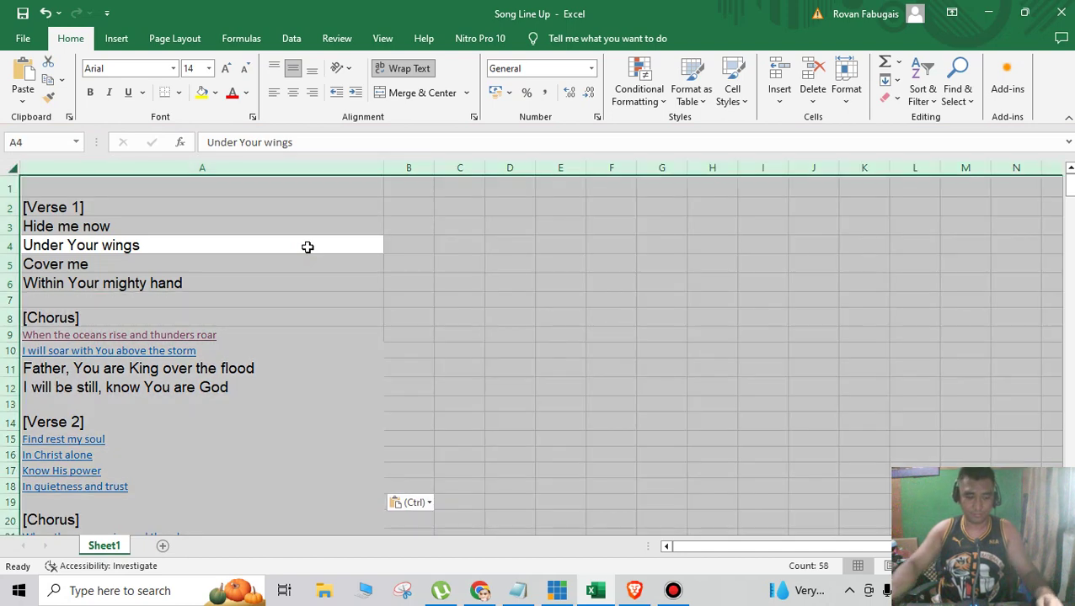
{"action": "key", "text": "ctrl+z"}
Paste the lyrics into a blank Notepad and cut them back out as plain text.
{"action": "left_click", "coordinate": [518, 598]}
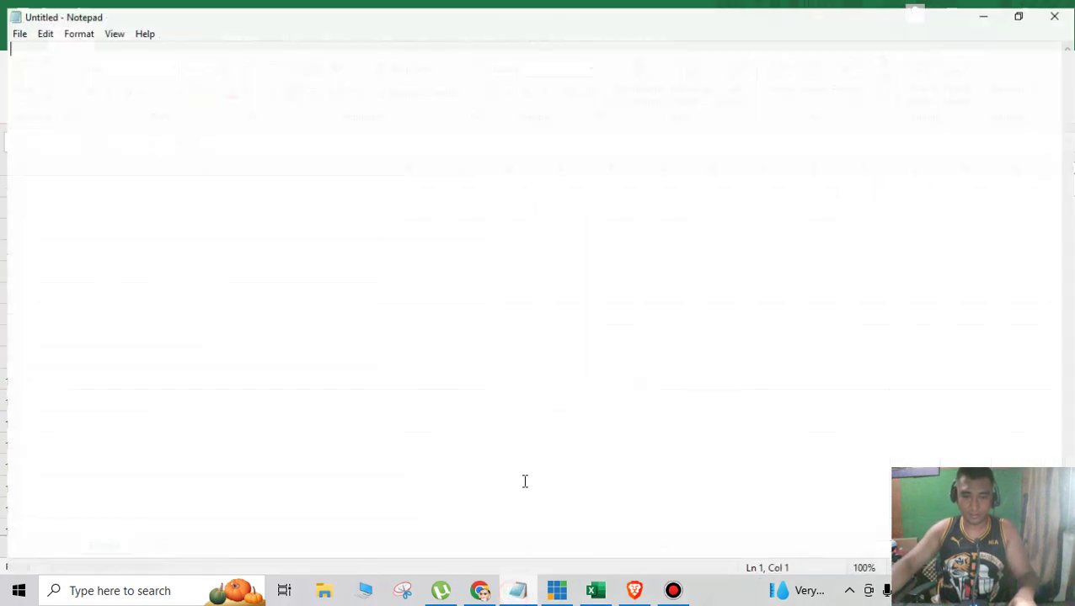
{"action": "left_click", "coordinate": [489, 309]}
{"action": "key", "text": "ctrl+v"}
{"action": "scroll", "coordinate": [382, 295], "scroll_direction": "up", "scroll_amount": 6}
{"action": "key", "text": "ctrl+a"}
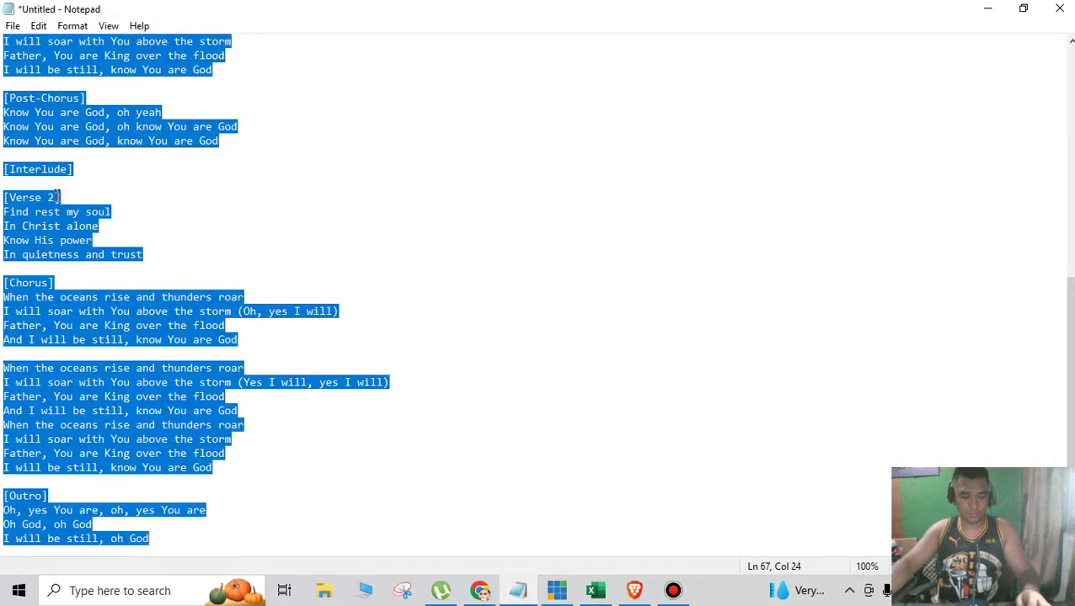
{"action": "key", "text": "ctrl+x"}
Paste the plain-text lyrics into A2 of Song Line Up and close the workbook window.
{"action": "left_click", "coordinate": [596, 590]}
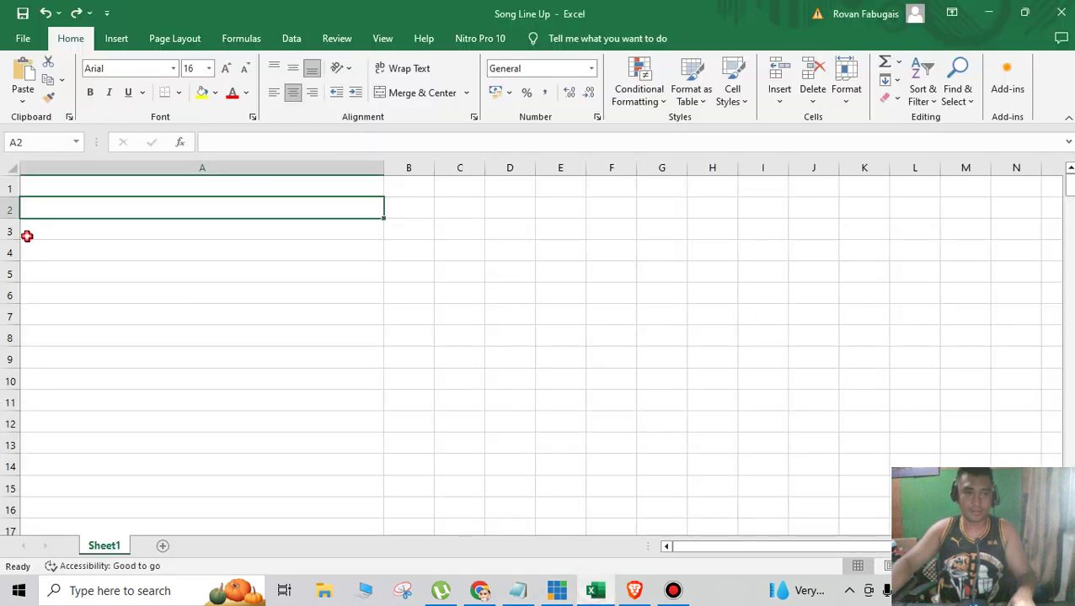
{"action": "left_click", "coordinate": [32, 201]}
{"action": "key", "text": "ctrl+v"}
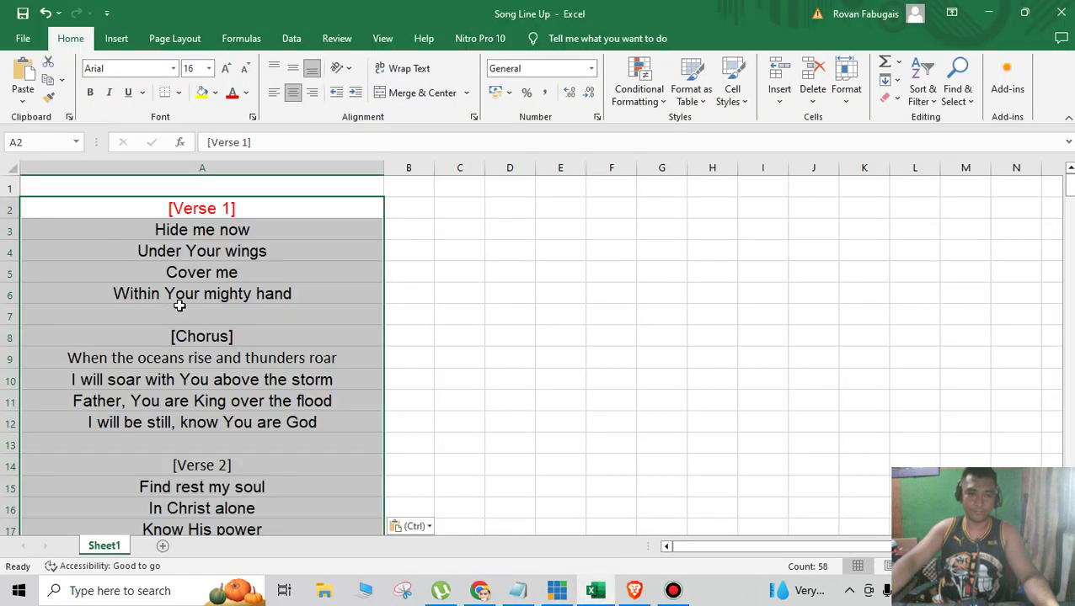
{"action": "left_click", "coordinate": [227, 288]}
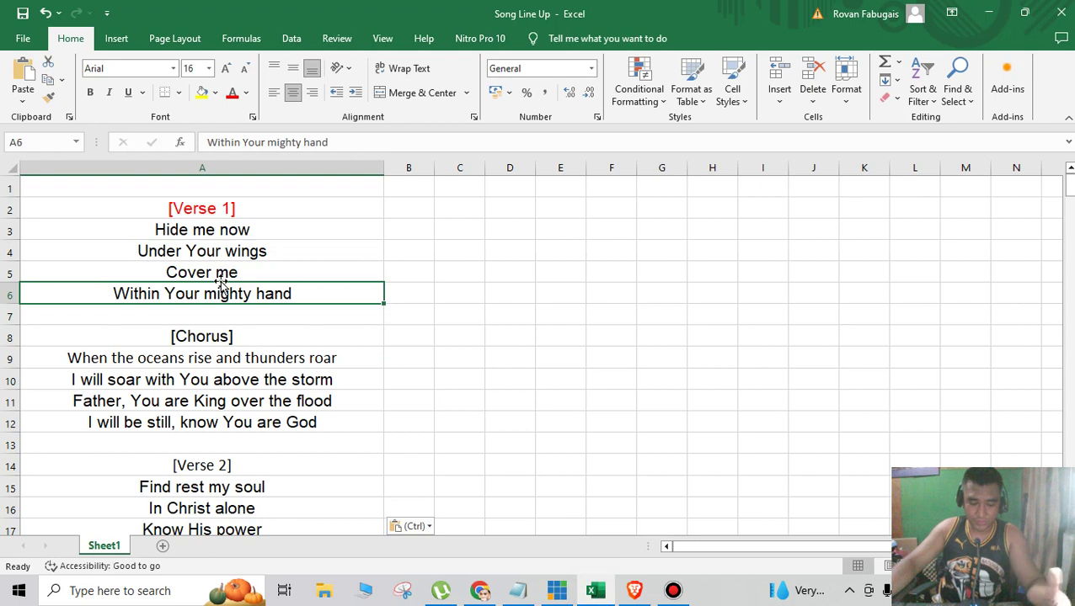
{"action": "key", "text": "ctrl"}
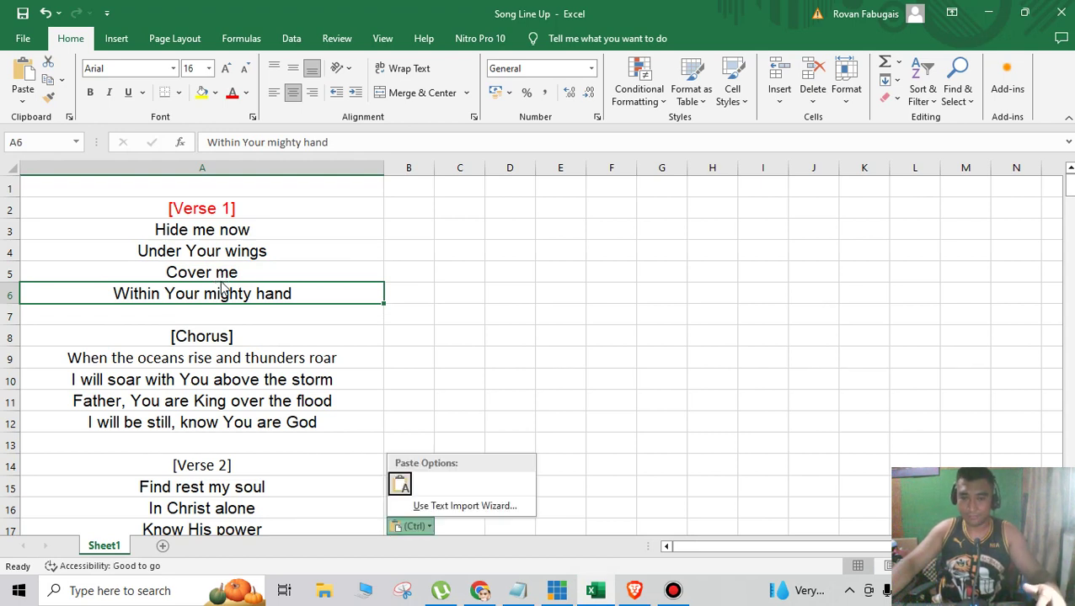
{"action": "key", "text": "Escape"}
{"action": "key", "text": "Escape"}
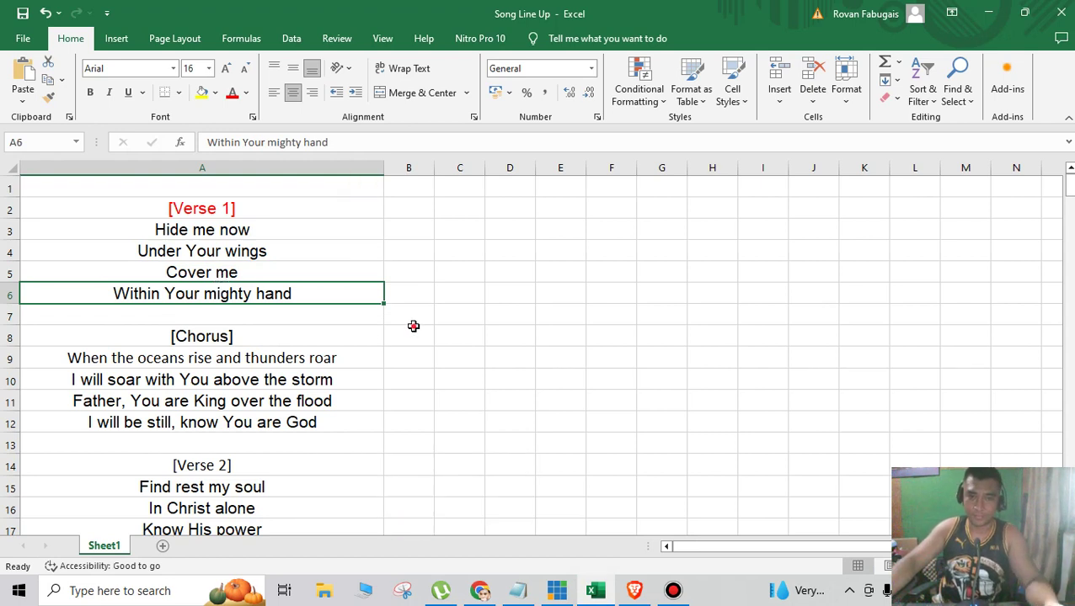
{"action": "left_click", "coordinate": [410, 332]}
{"action": "left_click", "coordinate": [1060, 13]}
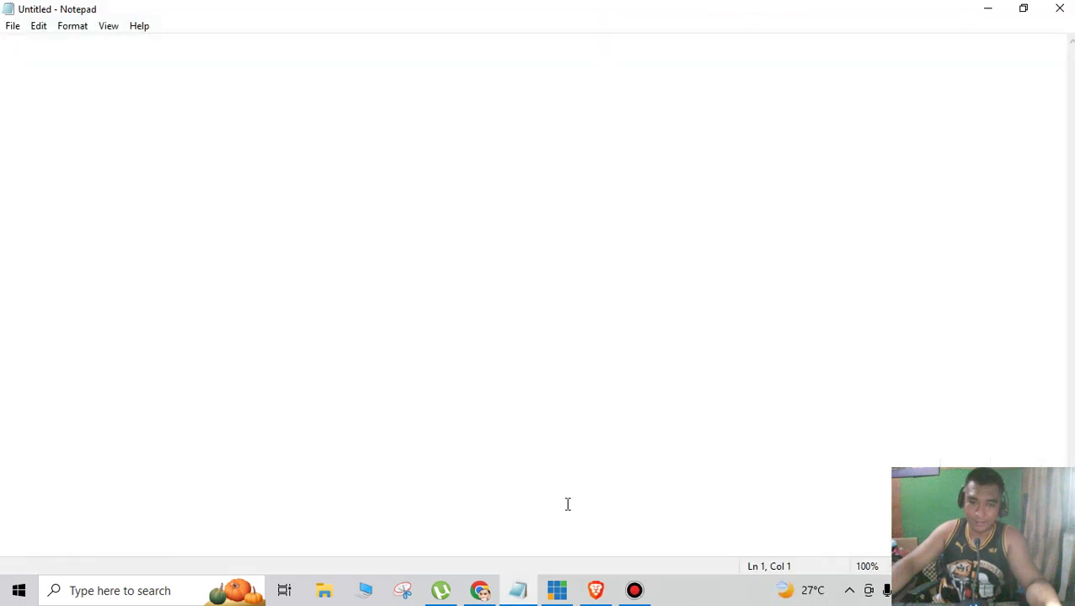
Remove the TextingBound Black title from the LYRICS group and start adding a new input.
{"action": "left_click", "coordinate": [558, 592]}
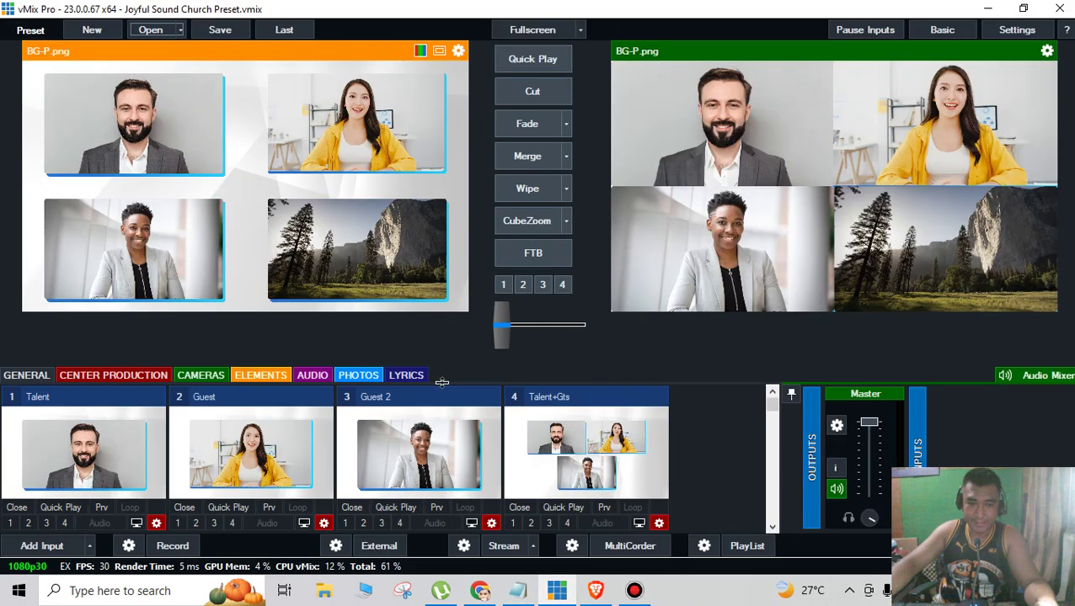
{"action": "left_click", "coordinate": [412, 378]}
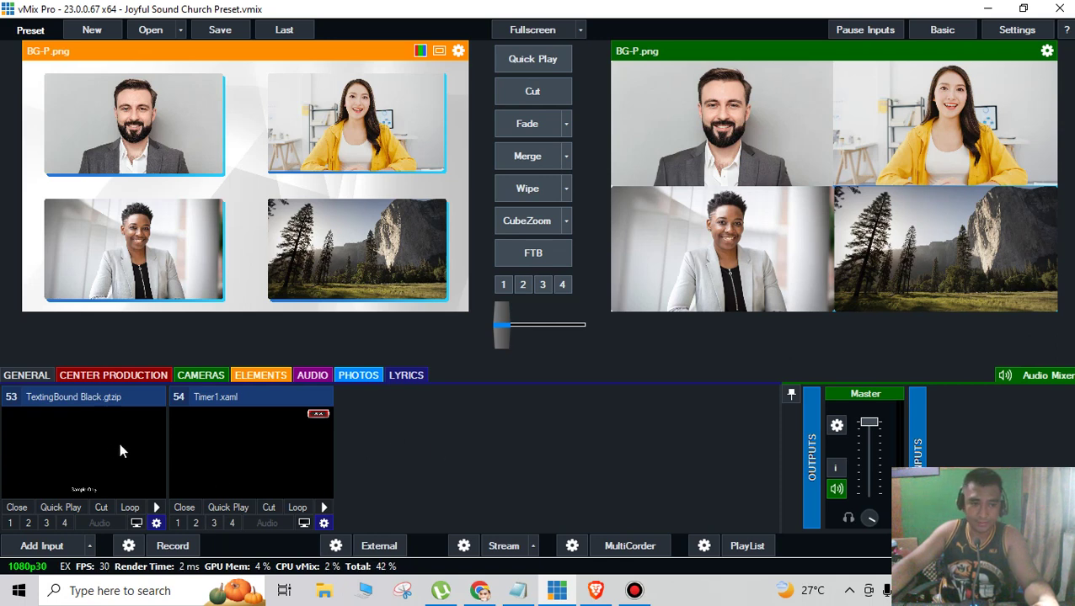
{"action": "left_click", "coordinate": [17, 507]}
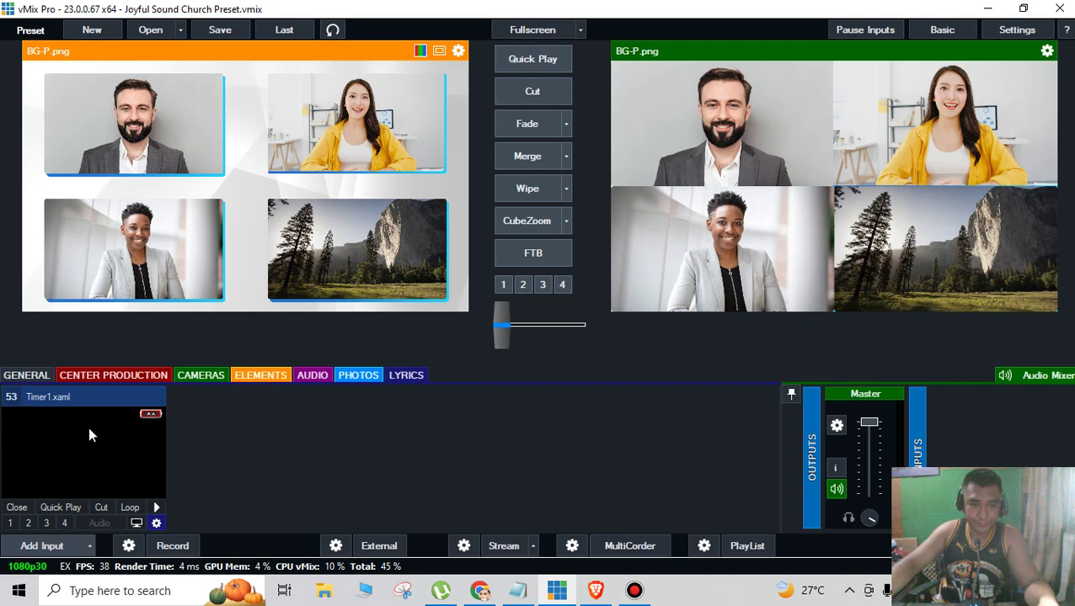
{"action": "left_click", "coordinate": [48, 548]}
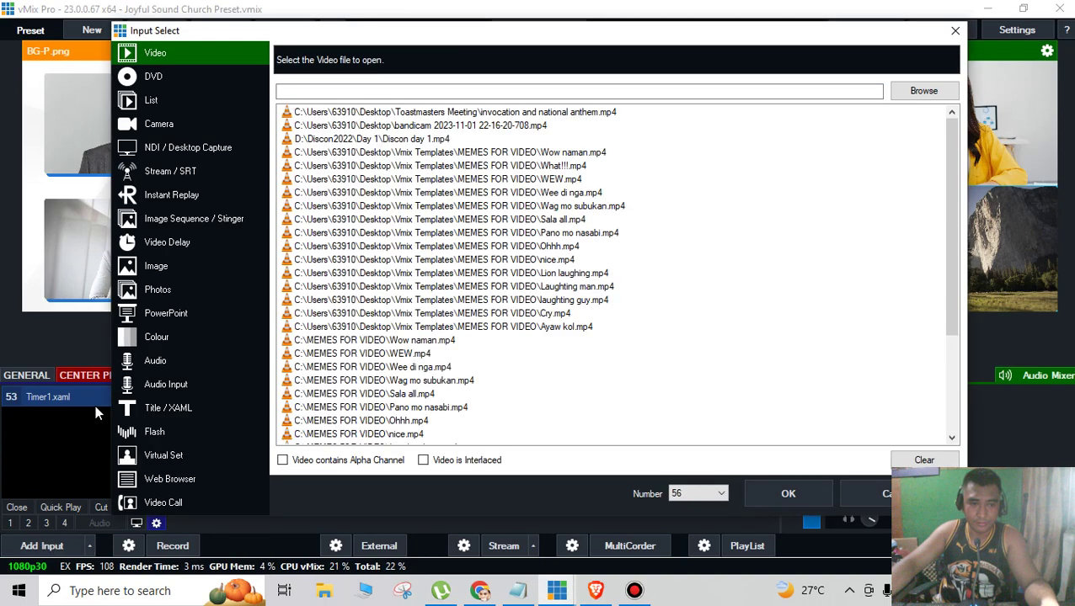
Choose the TextingBound Black template from the Title / XAML GT Text templates.
{"action": "left_click", "coordinate": [176, 408]}
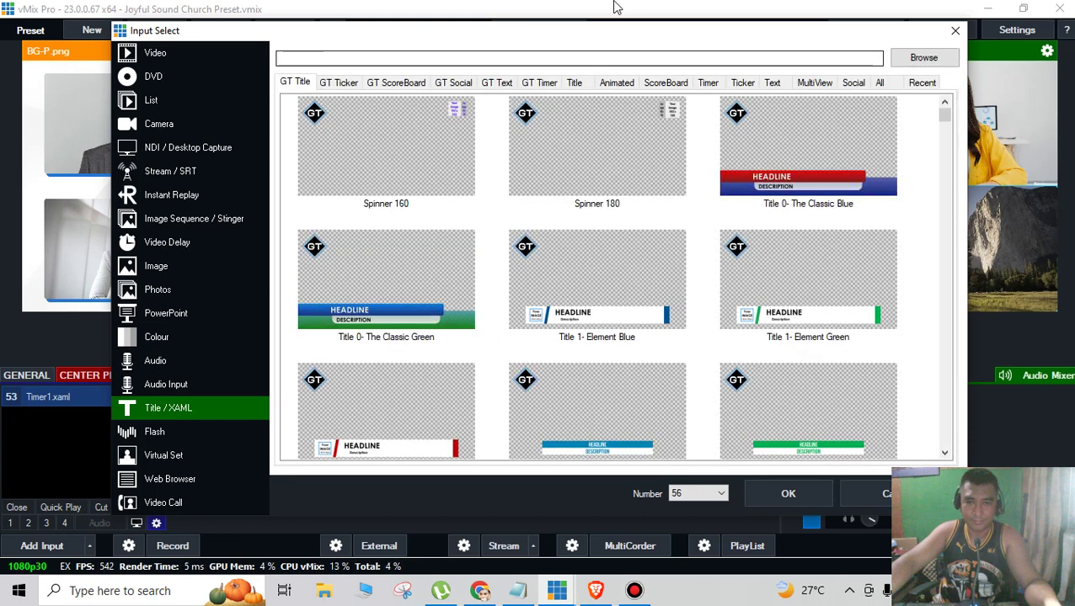
{"action": "left_click", "coordinate": [335, 84]}
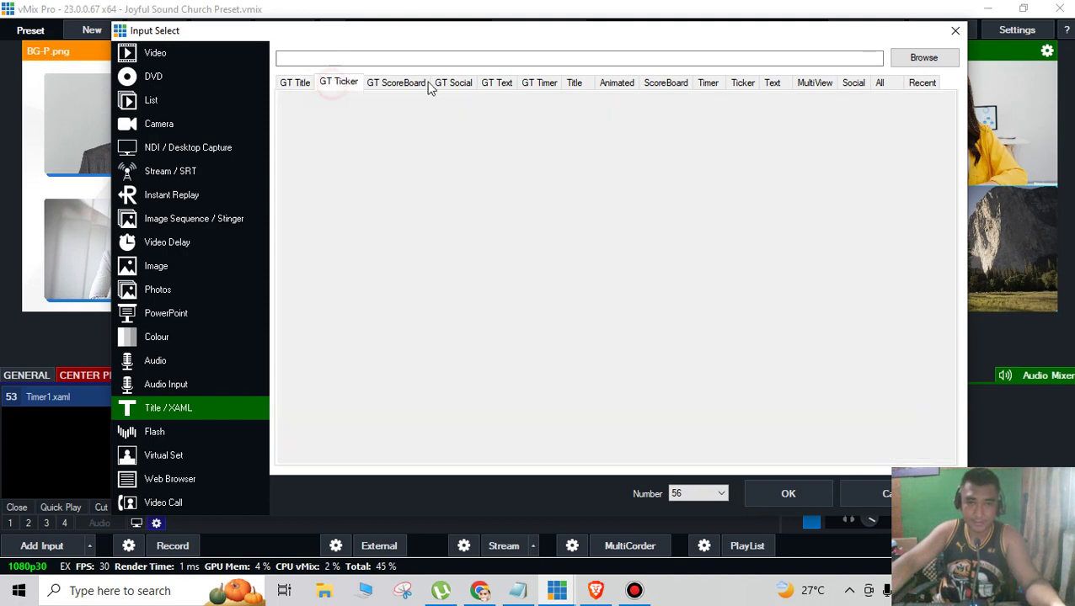
{"action": "left_click", "coordinate": [490, 82]}
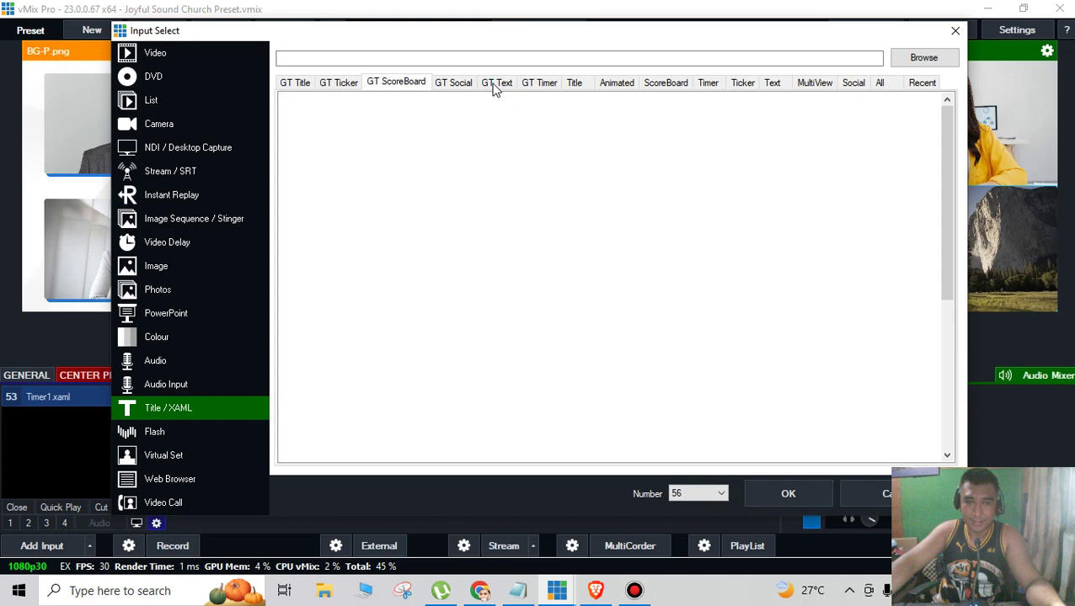
{"action": "left_click", "coordinate": [495, 84]}
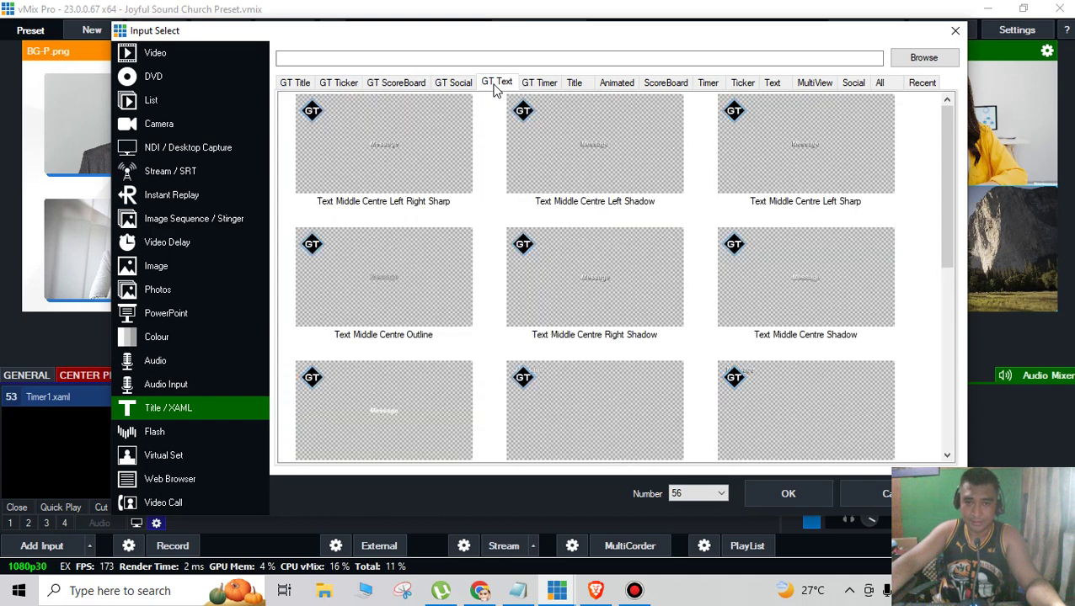
{"action": "scroll", "coordinate": [620, 219], "scroll_direction": "down", "scroll_amount": 10}
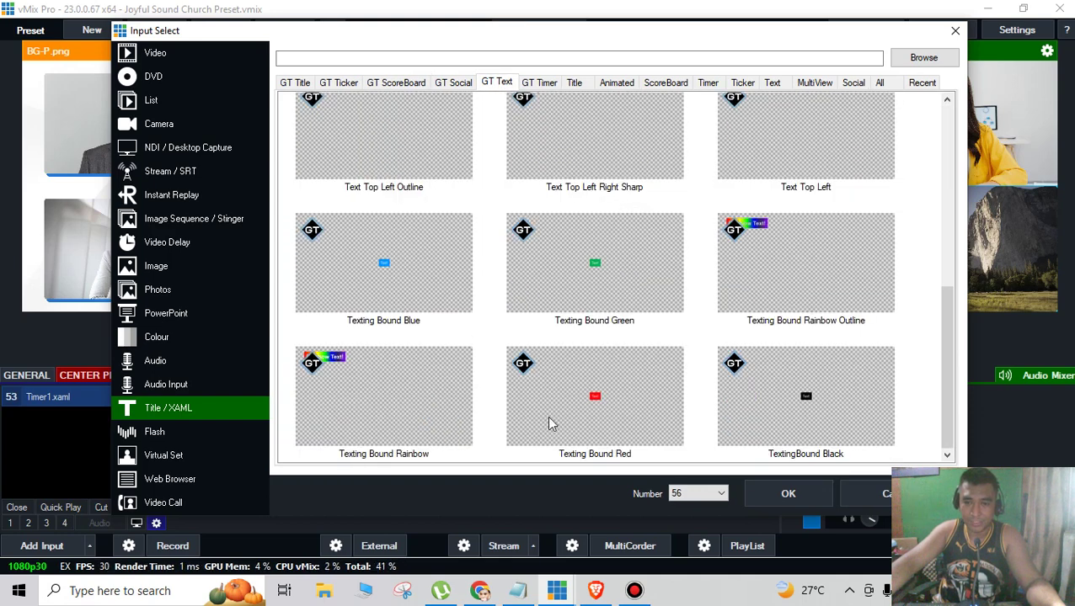
{"action": "scroll", "coordinate": [325, 153], "scroll_direction": "up", "scroll_amount": 10}
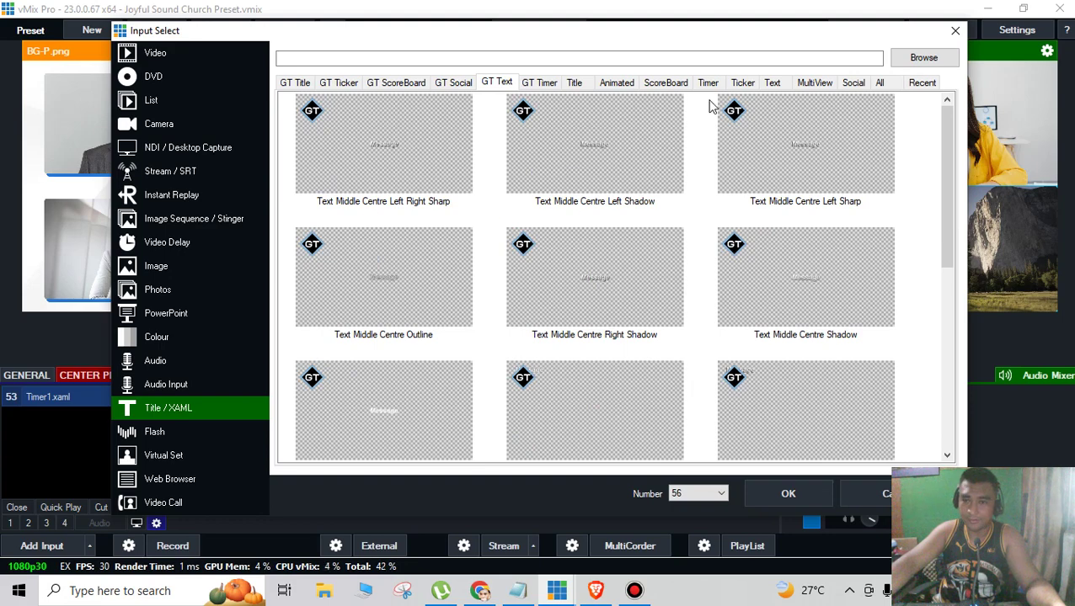
{"action": "scroll", "coordinate": [638, 278], "scroll_direction": "down", "scroll_amount": 10}
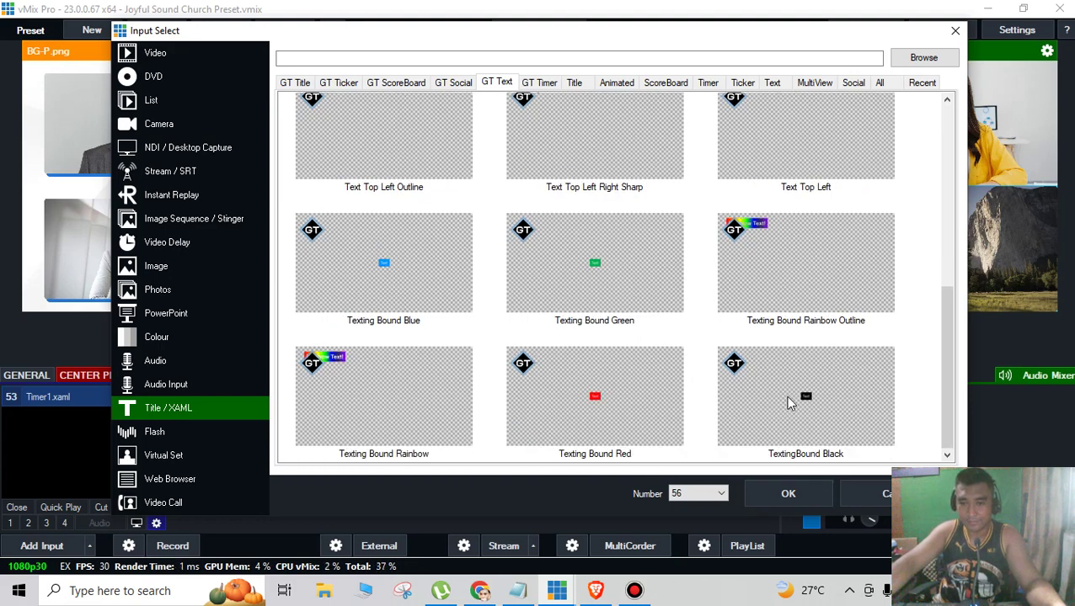
{"action": "left_click", "coordinate": [806, 413]}
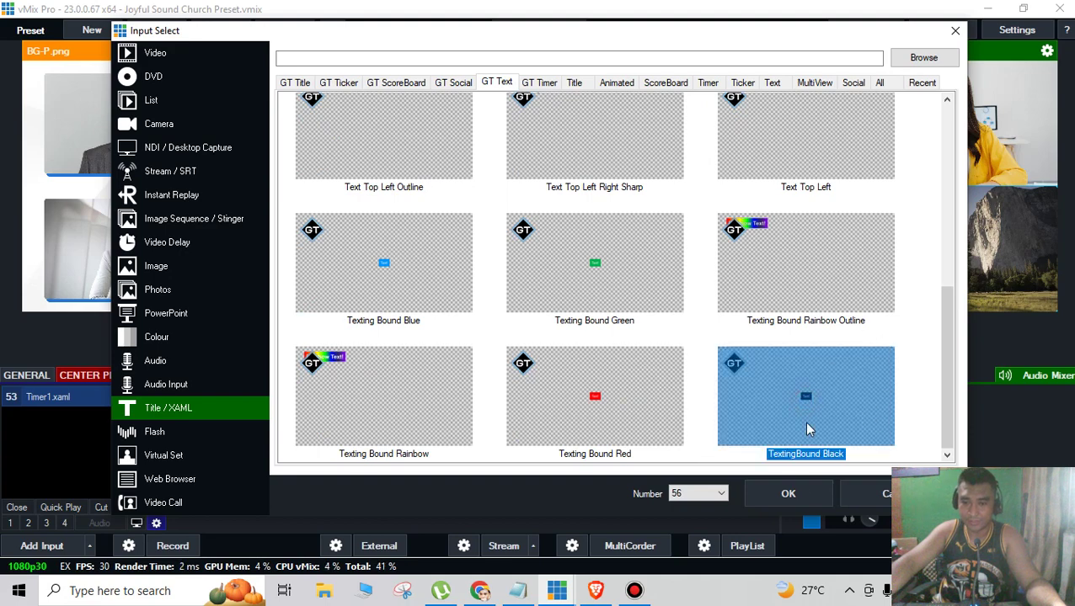
Add TextingBound Black as input 56 and reach the Data Sources manager for its text.
{"action": "left_click", "coordinate": [801, 494]}
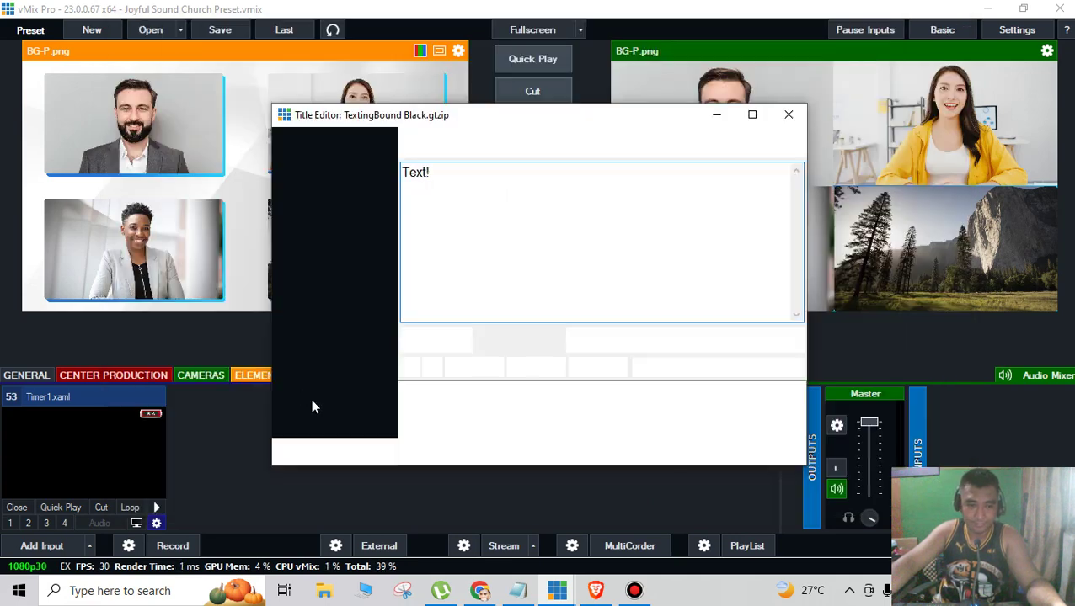
{"action": "double_click", "coordinate": [474, 180]}
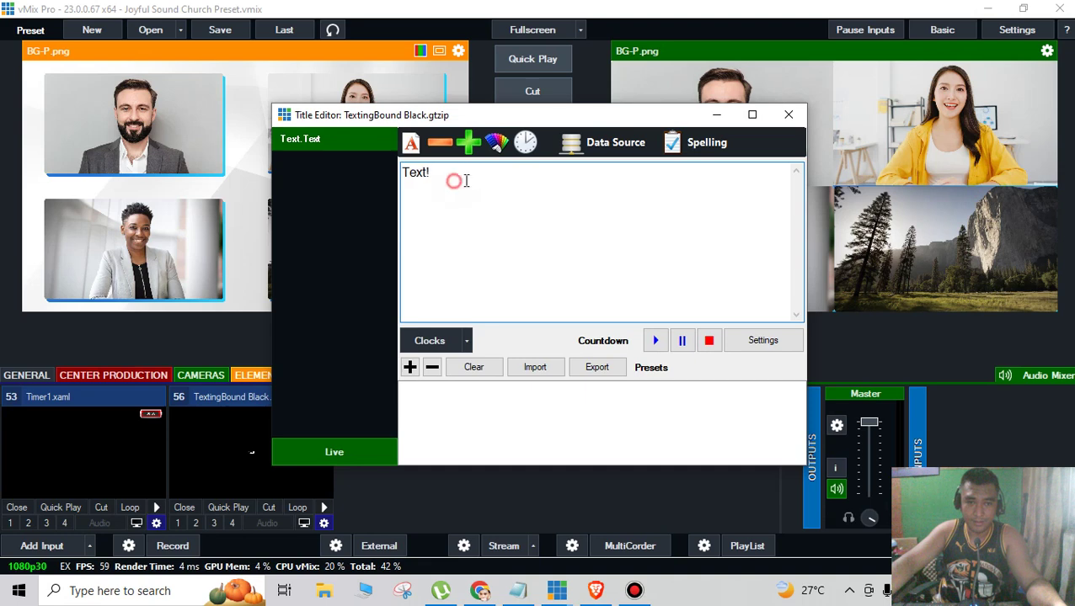
{"action": "left_click", "coordinate": [645, 229]}
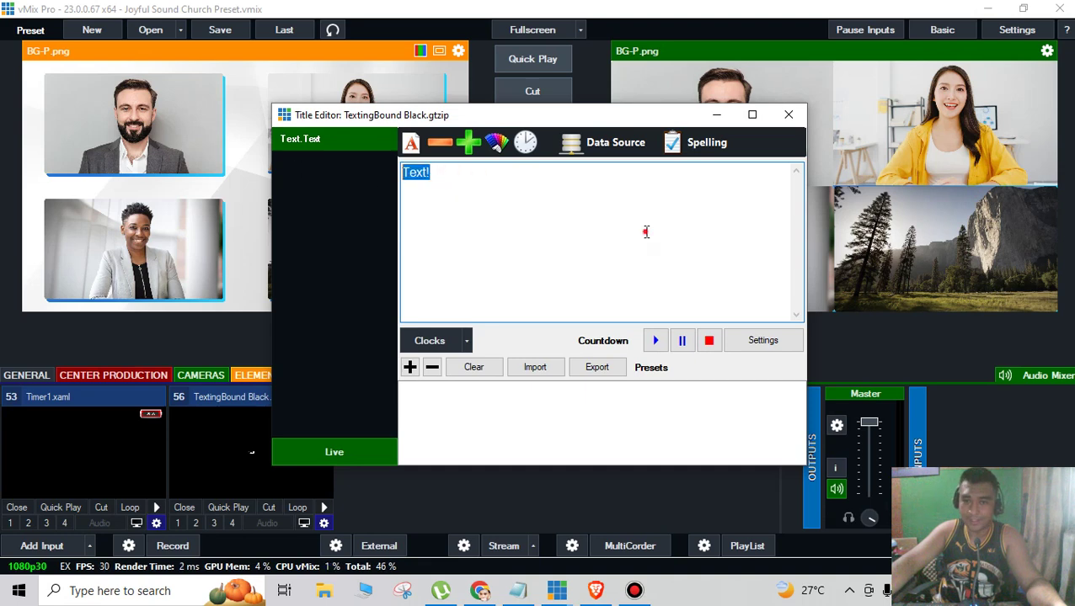
{"action": "left_click", "coordinate": [623, 145]}
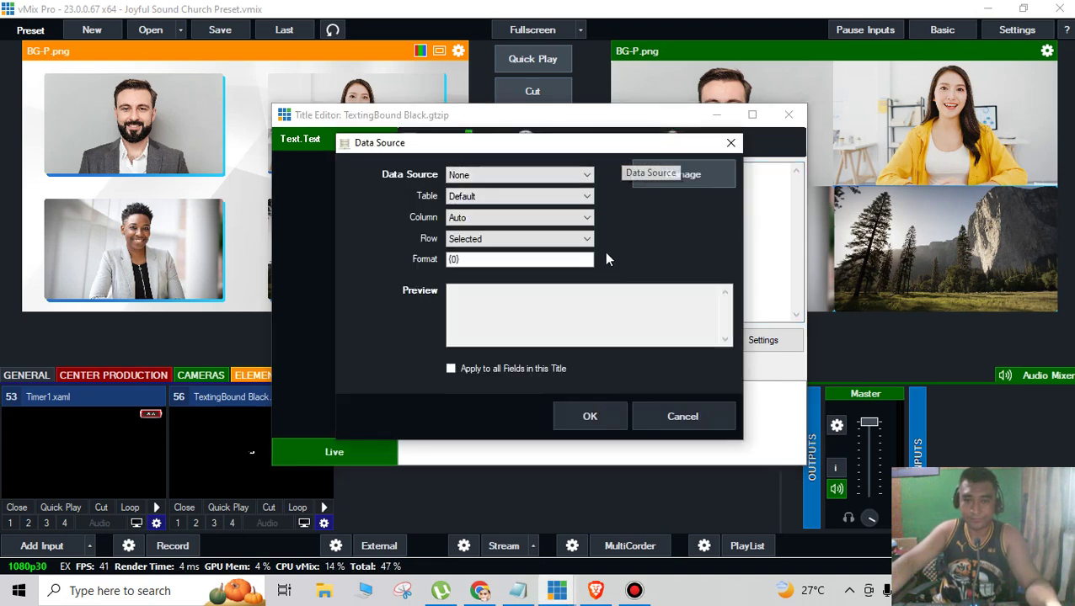
{"action": "left_click", "coordinate": [679, 178]}
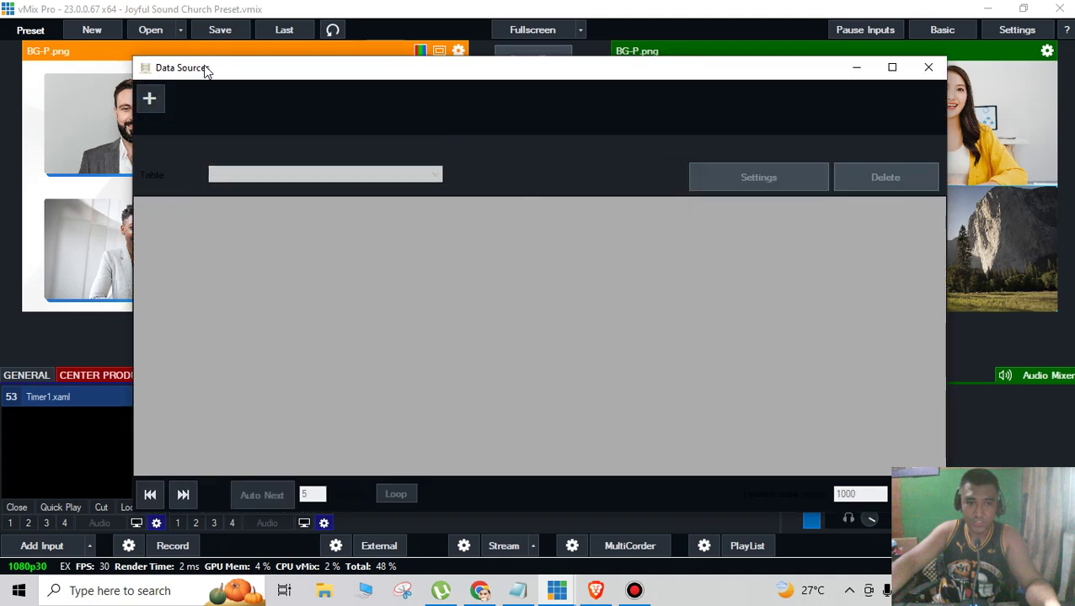
Add an Excel/CSV data source pointing to Song Line Up.xlsx.
{"action": "left_click", "coordinate": [148, 102]}
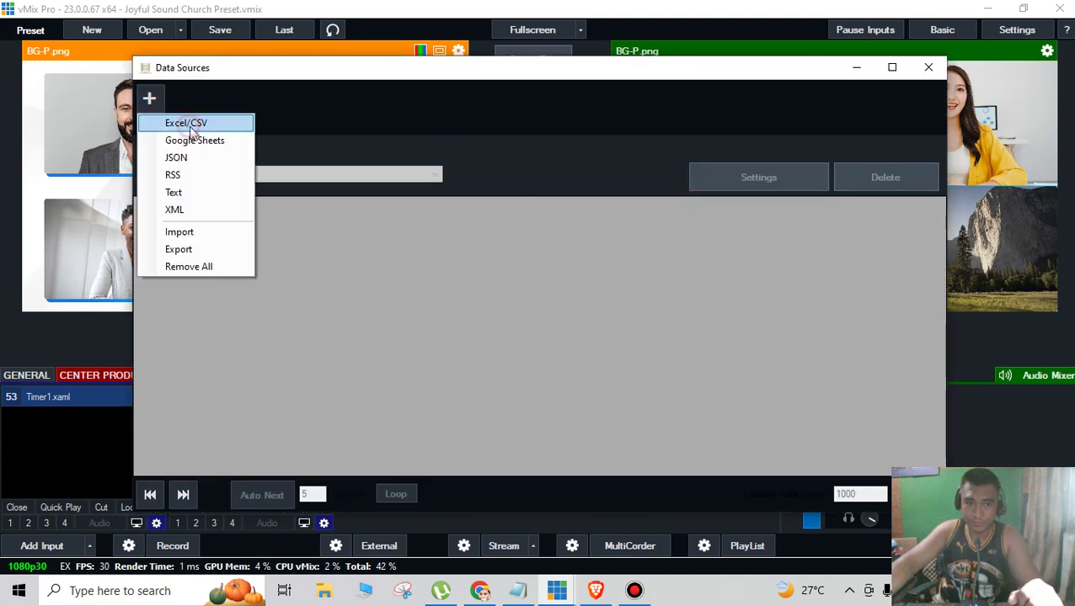
{"action": "left_click", "coordinate": [193, 125]}
{"action": "left_click", "coordinate": [715, 256]}
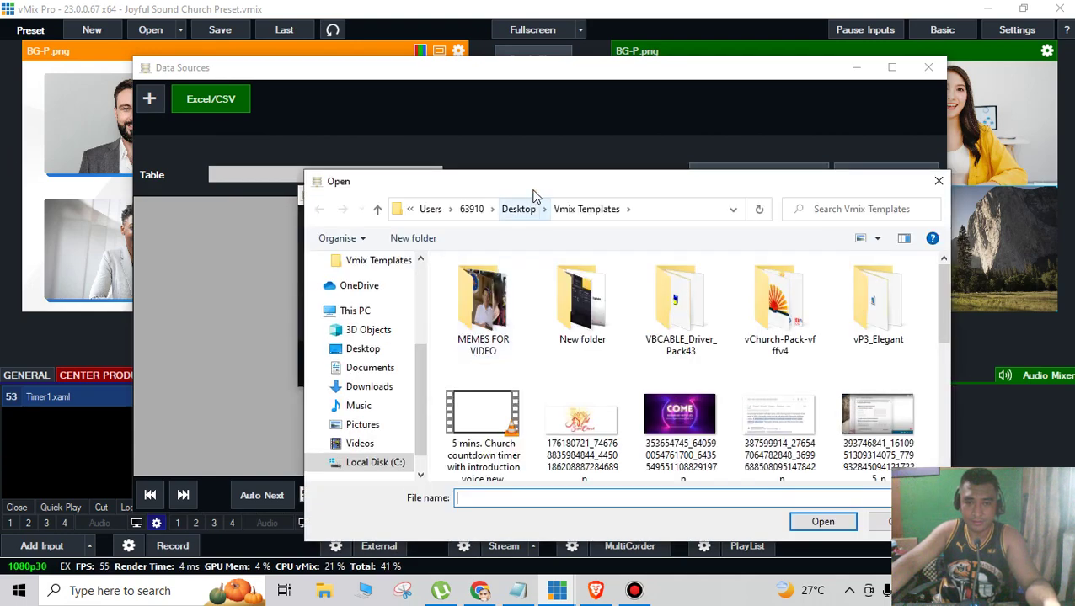
{"action": "left_click_drag", "start_coordinate": [532, 187], "coordinate": [400, 74]}
{"action": "scroll", "coordinate": [474, 251], "scroll_direction": "down", "scroll_amount": 10}
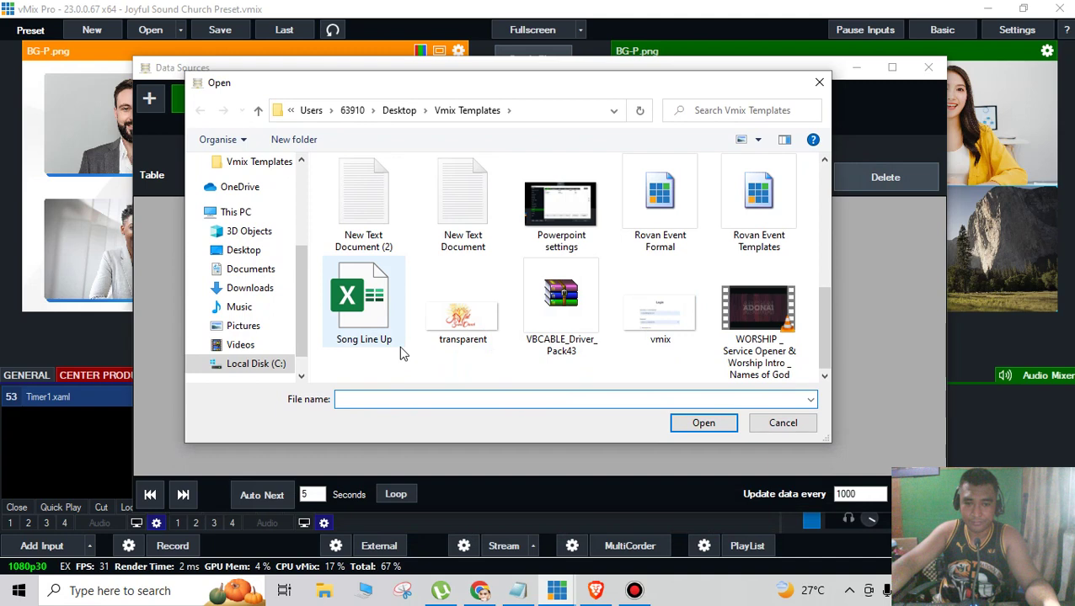
{"action": "left_click", "coordinate": [377, 334]}
{"action": "left_click", "coordinate": [704, 423]}
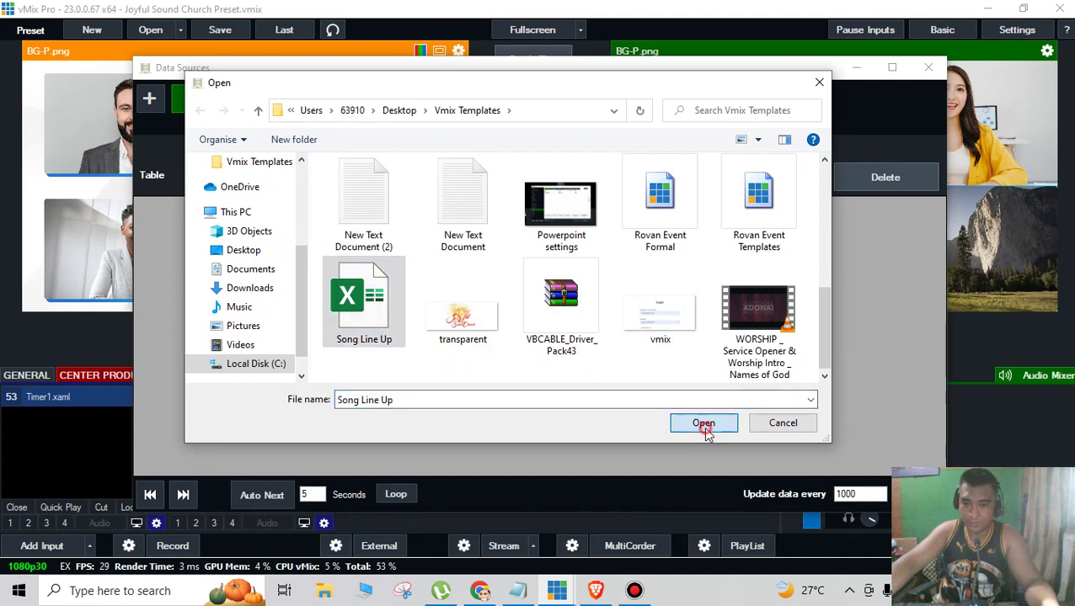
{"action": "left_click", "coordinate": [627, 362]}
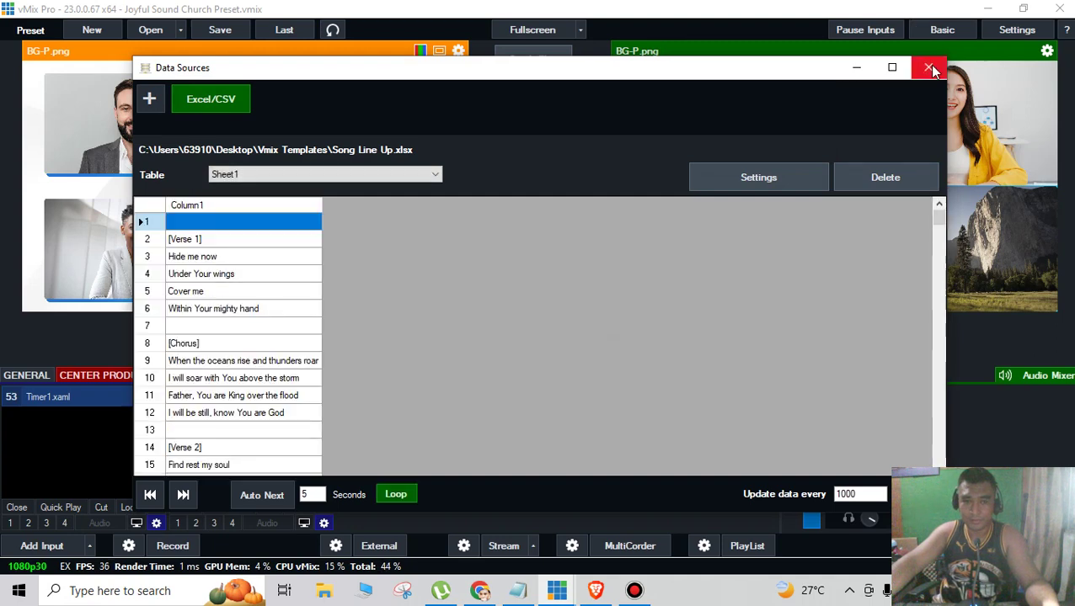
Step through the loaded lyric rows down to row 21, then close the Data Sources manager.
{"action": "left_click", "coordinate": [200, 242]}
{"action": "key", "text": "Down"}
{"action": "key", "text": "Down"}
{"action": "key", "text": "Down"}
{"action": "key", "text": "Down"}
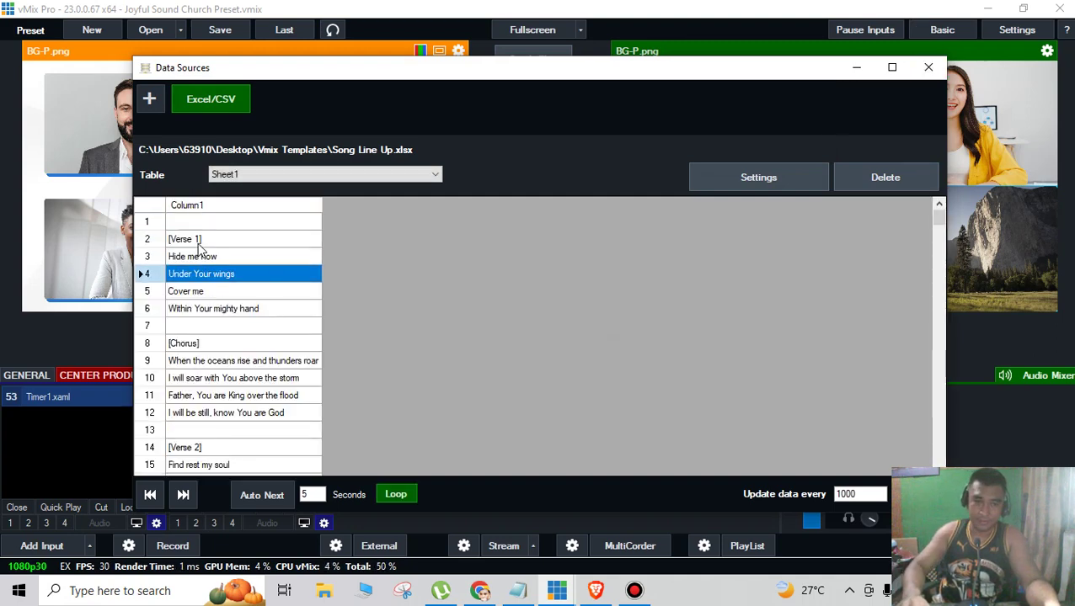
{"action": "key", "text": "Up"}
{"action": "key", "text": "Up"}
{"action": "key", "text": "Up"}
{"action": "key", "text": "Up"}
{"action": "key", "text": "Up"}
{"action": "key", "text": "Down"}
{"action": "key", "text": "Down"}
{"action": "key", "text": "Down"}
{"action": "key", "text": "Down"}
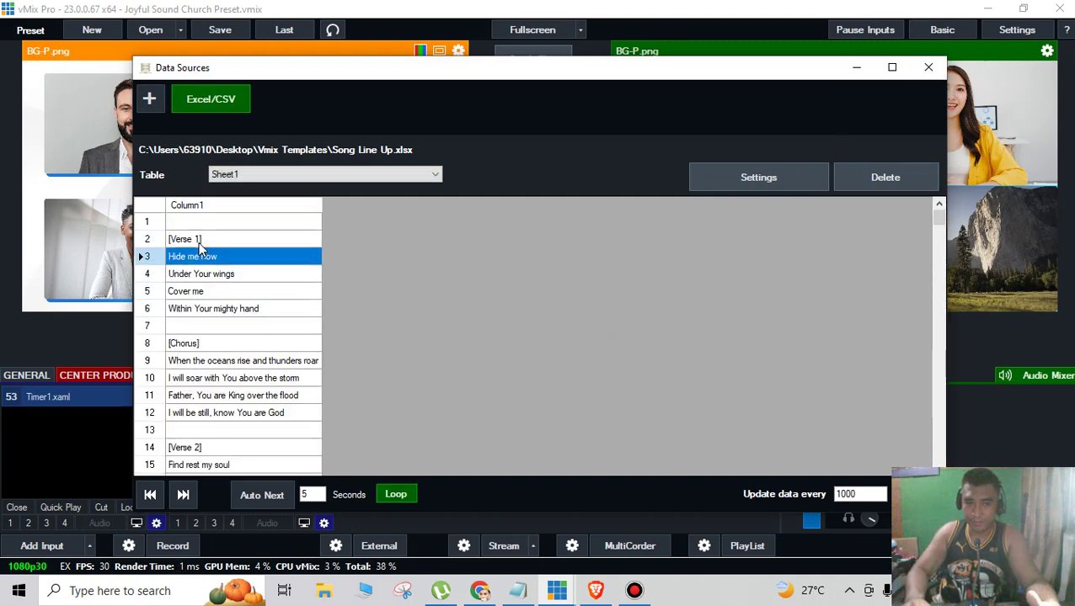
{"action": "key", "text": "Down"}
{"action": "key", "text": "Down"}
{"action": "key", "text": "Down"}
{"action": "key", "text": "Down"}
{"action": "key", "text": "Down"}
{"action": "key", "text": "Down"}
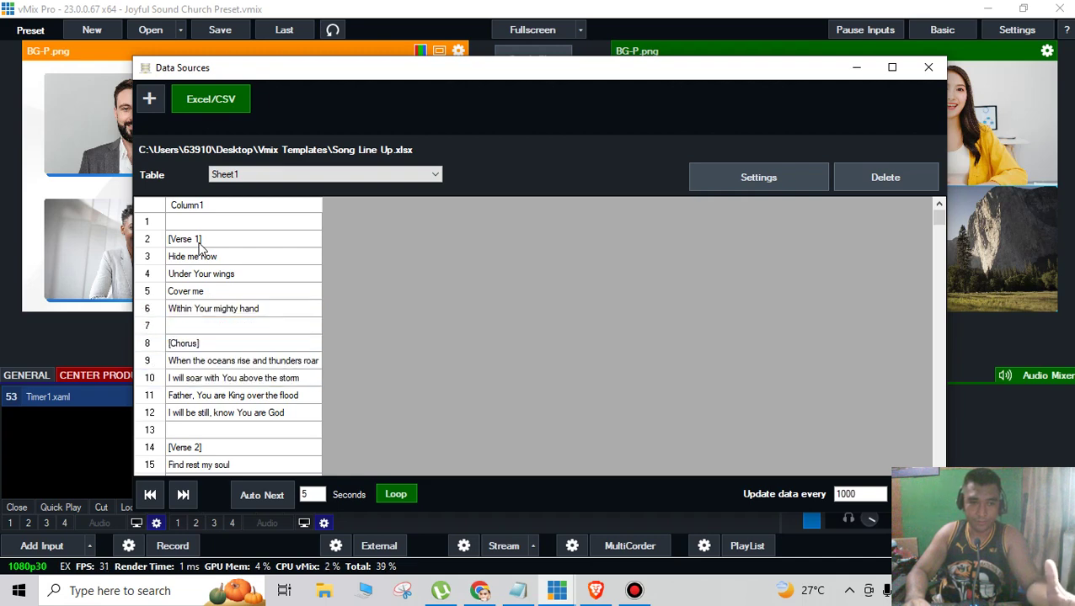
{"action": "key", "text": "Down"}
{"action": "key", "text": "Down"}
{"action": "key", "text": "Down"}
{"action": "key", "text": "Down"}
{"action": "key", "text": "Down"}
{"action": "key", "text": "Down"}
{"action": "key", "text": "Down"}
{"action": "key", "text": "Down"}
{"action": "key", "text": "Down"}
{"action": "key", "text": "Down"}
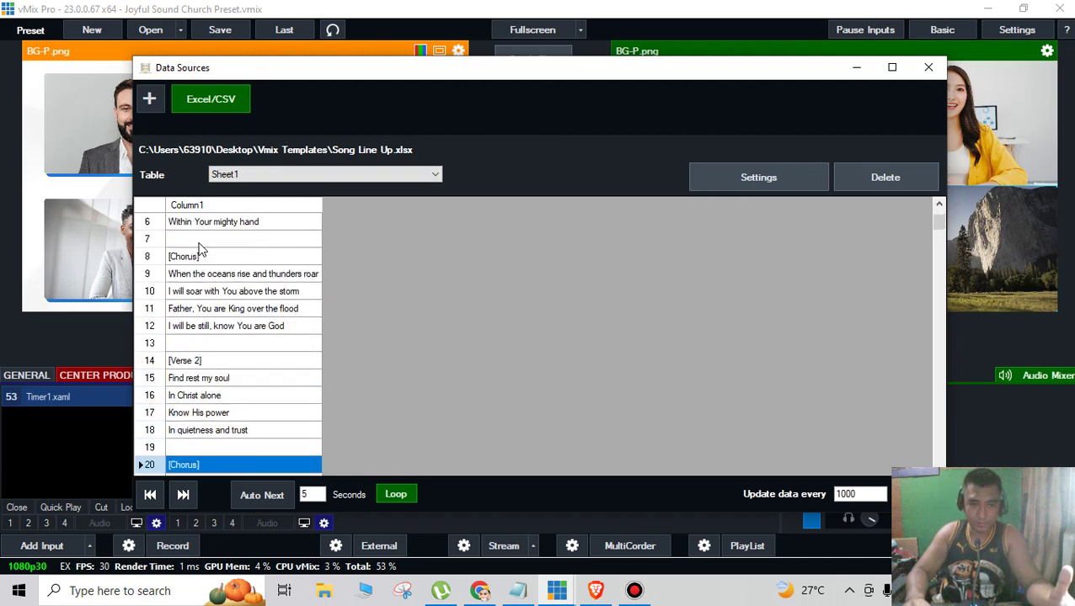
{"action": "left_click", "coordinate": [929, 68]}
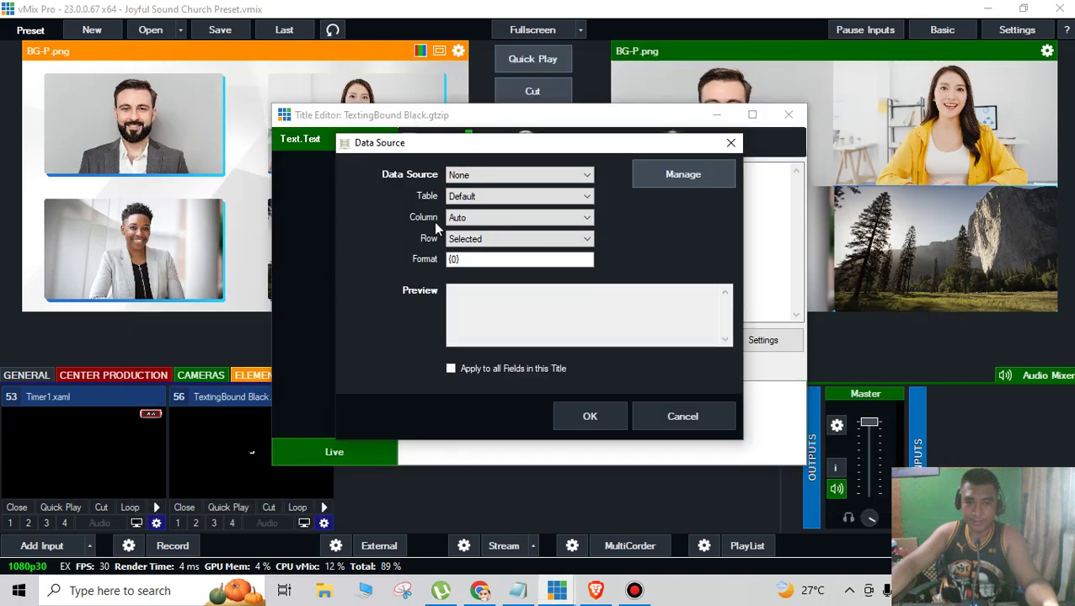
Link the title text to the Excel/CSV source with Row = Selected, then close the Title Editor.
{"action": "left_click", "coordinate": [487, 174]}
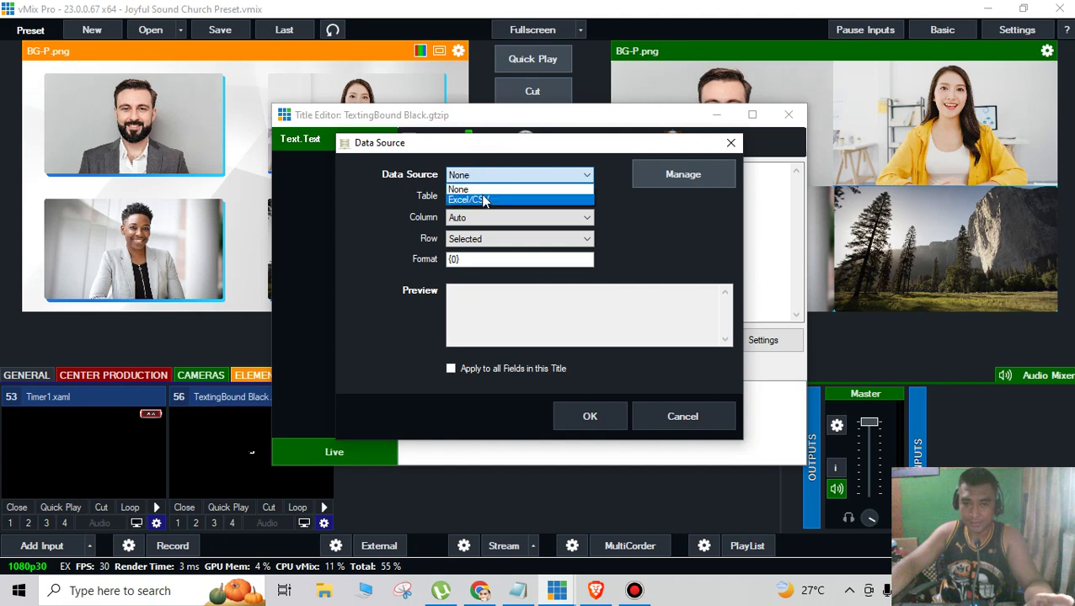
{"action": "left_click", "coordinate": [484, 200]}
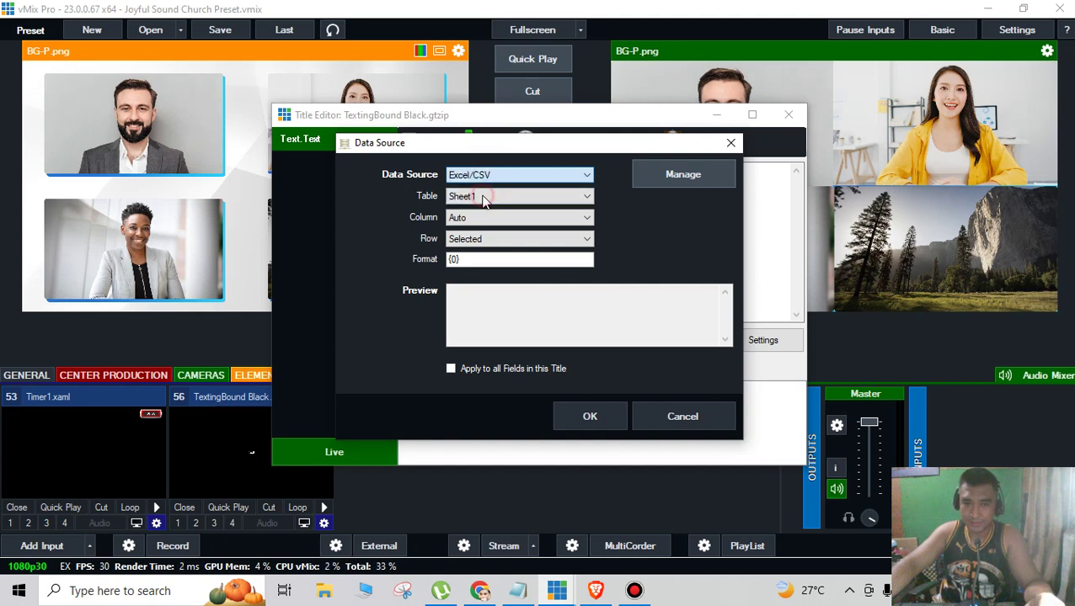
{"action": "left_click", "coordinate": [493, 241]}
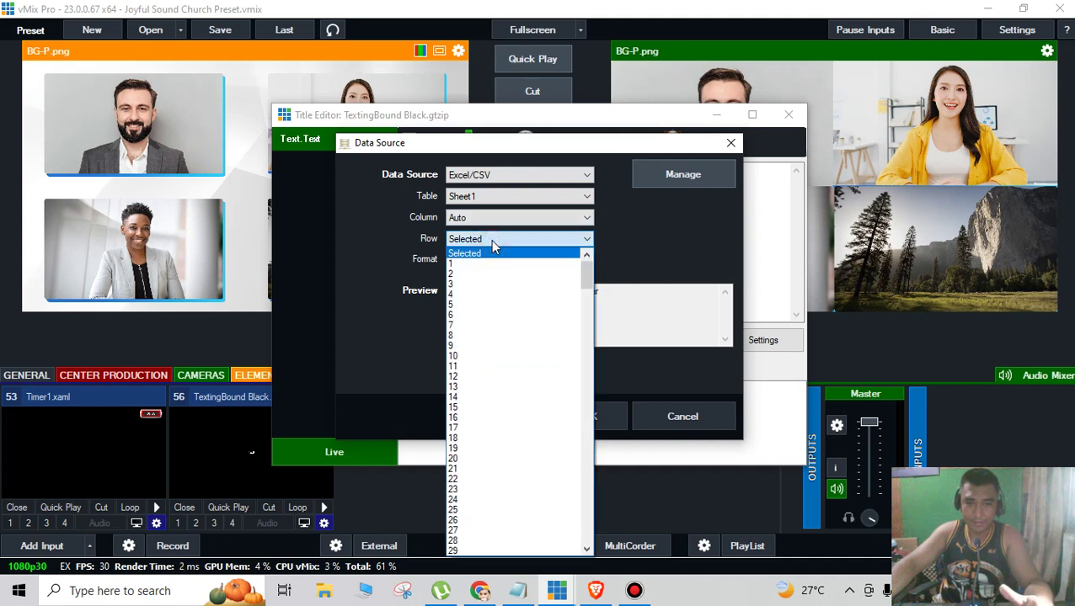
{"action": "left_click", "coordinate": [494, 242]}
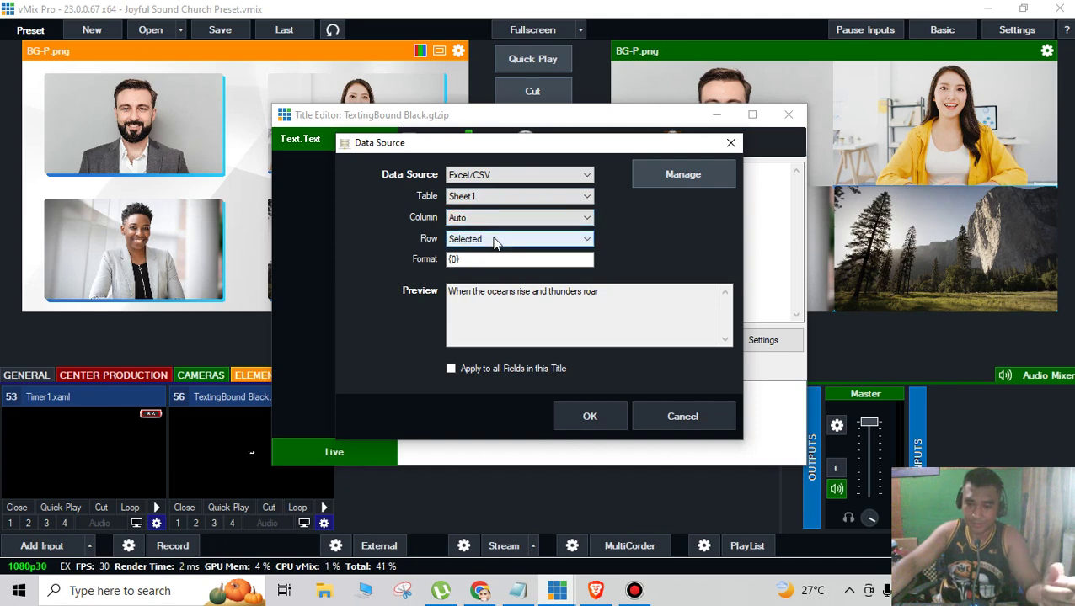
{"action": "left_click", "coordinate": [587, 417]}
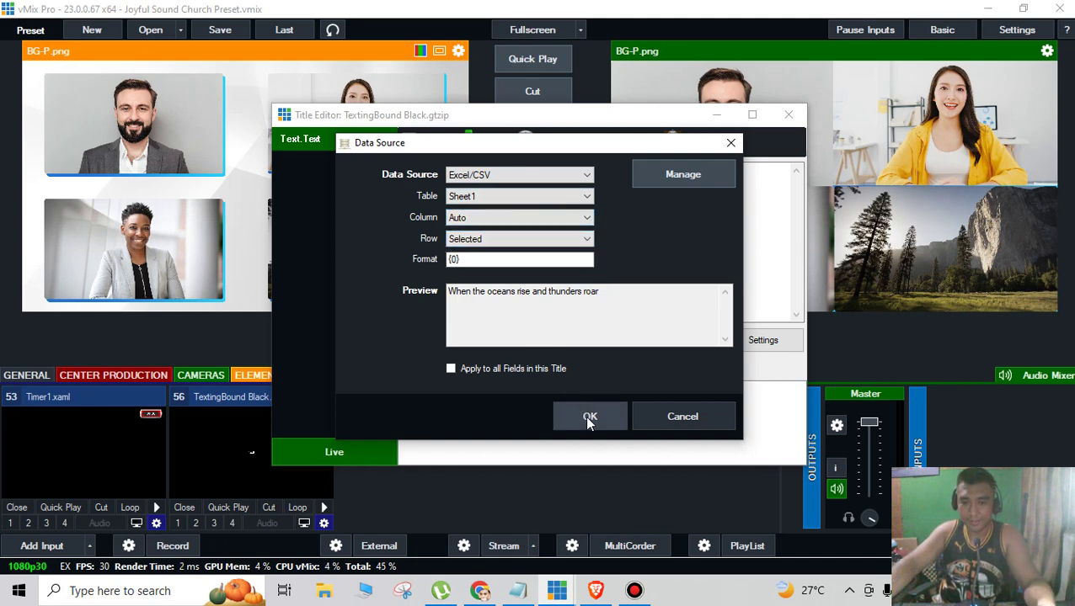
{"action": "left_click", "coordinate": [587, 417]}
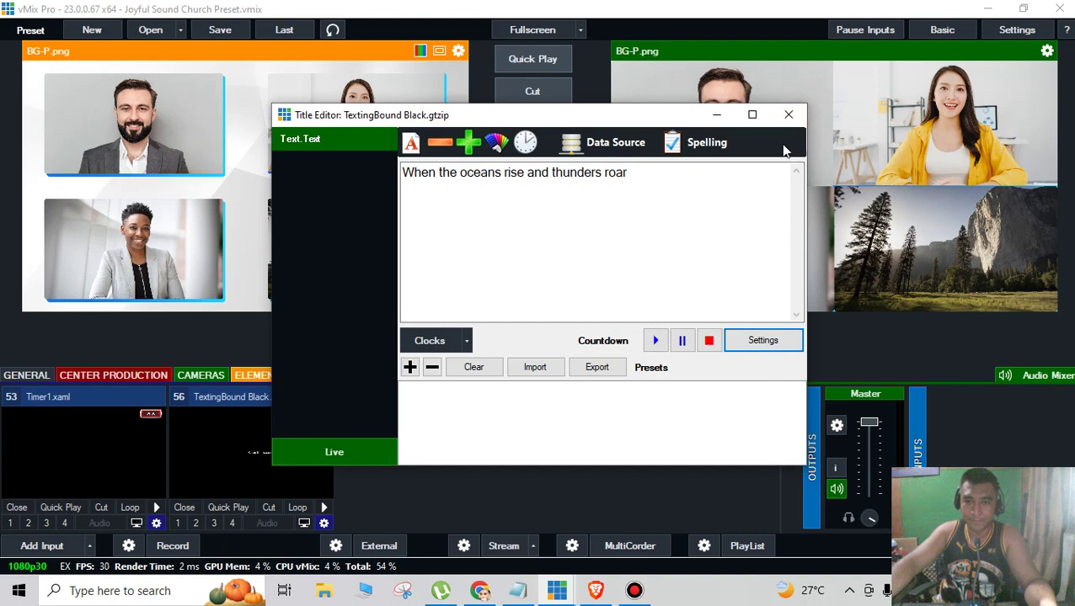
{"action": "left_click", "coordinate": [785, 118]}
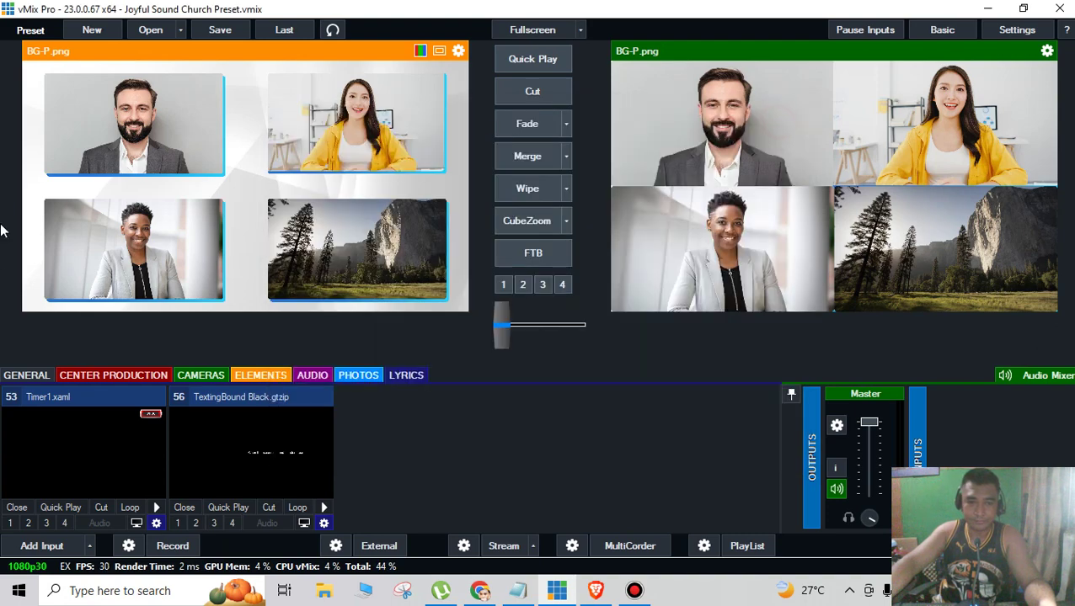
Put the Main Camera on the live output, checking its settings and trying the other cameras.
{"action": "left_click", "coordinate": [202, 375]}
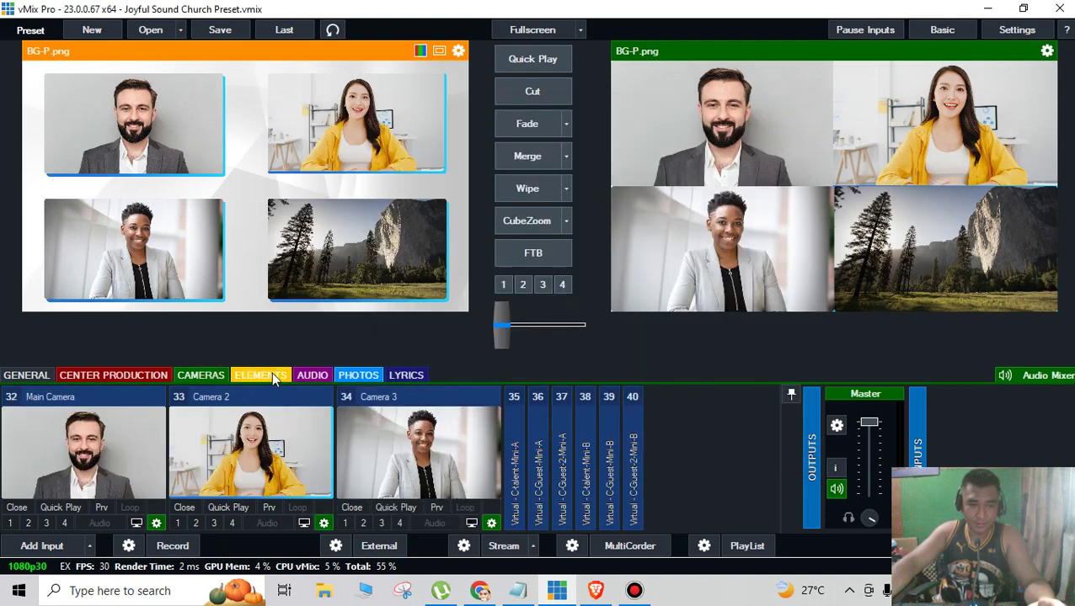
{"action": "left_click", "coordinate": [82, 455]}
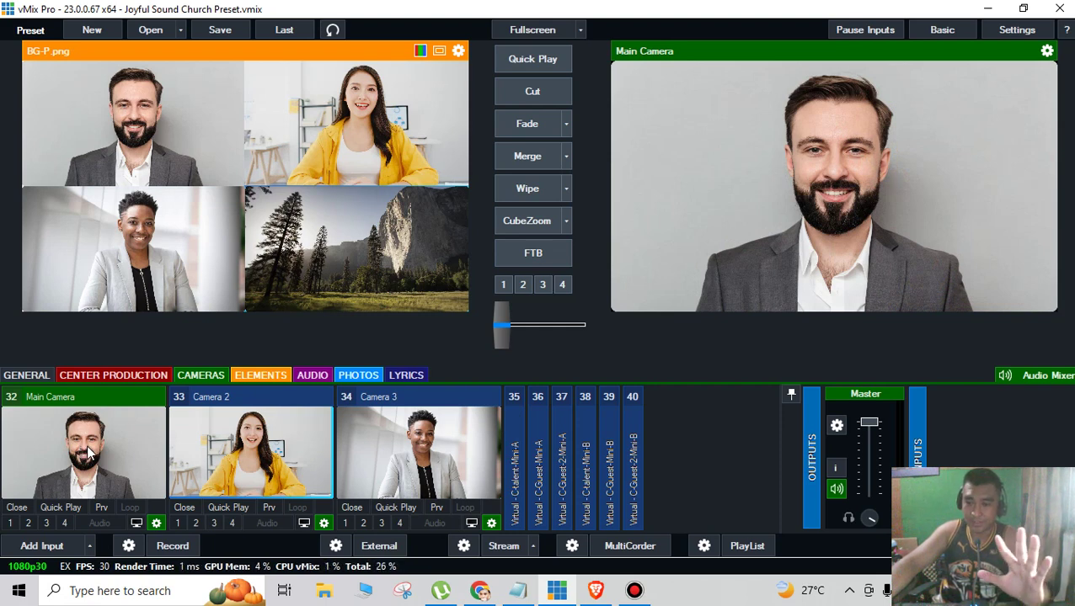
{"action": "left_click", "coordinate": [156, 523]}
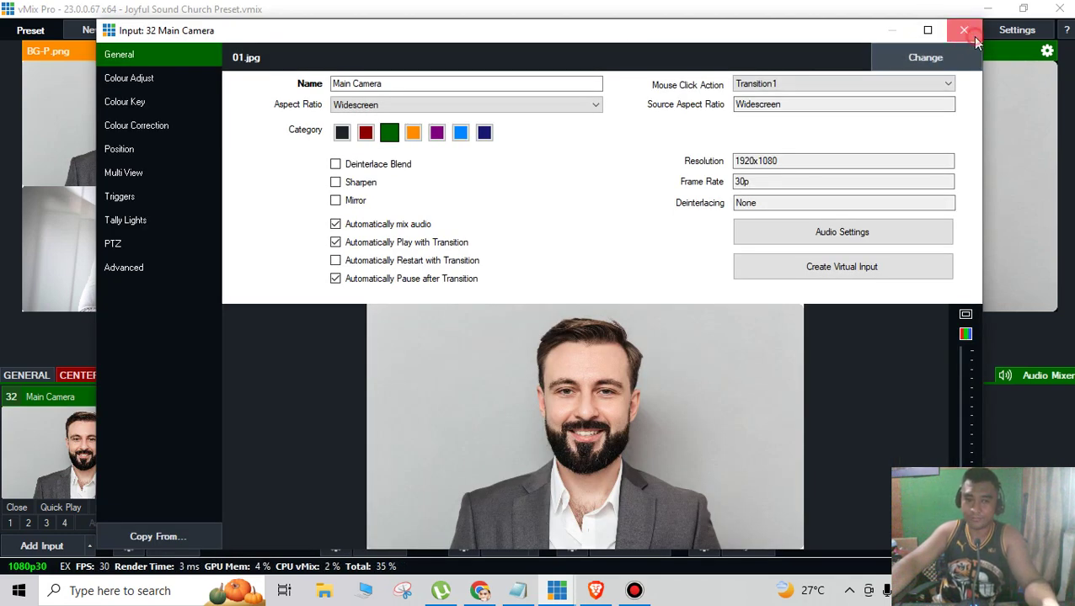
{"action": "left_click", "coordinate": [963, 30]}
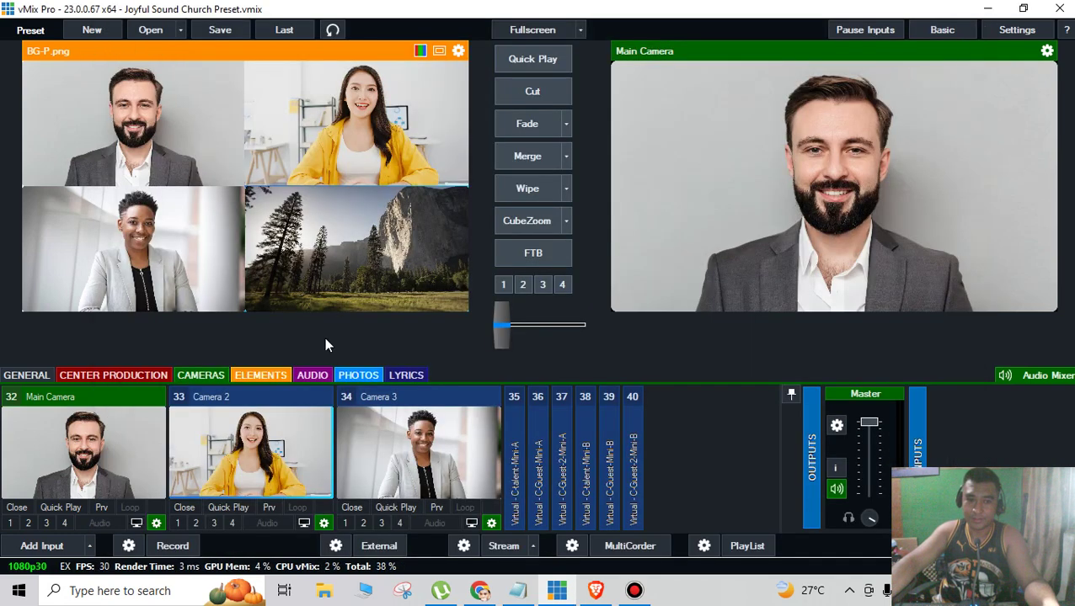
{"action": "left_click", "coordinate": [202, 476]}
{"action": "left_click", "coordinate": [386, 427]}
{"action": "left_click", "coordinate": [235, 429]}
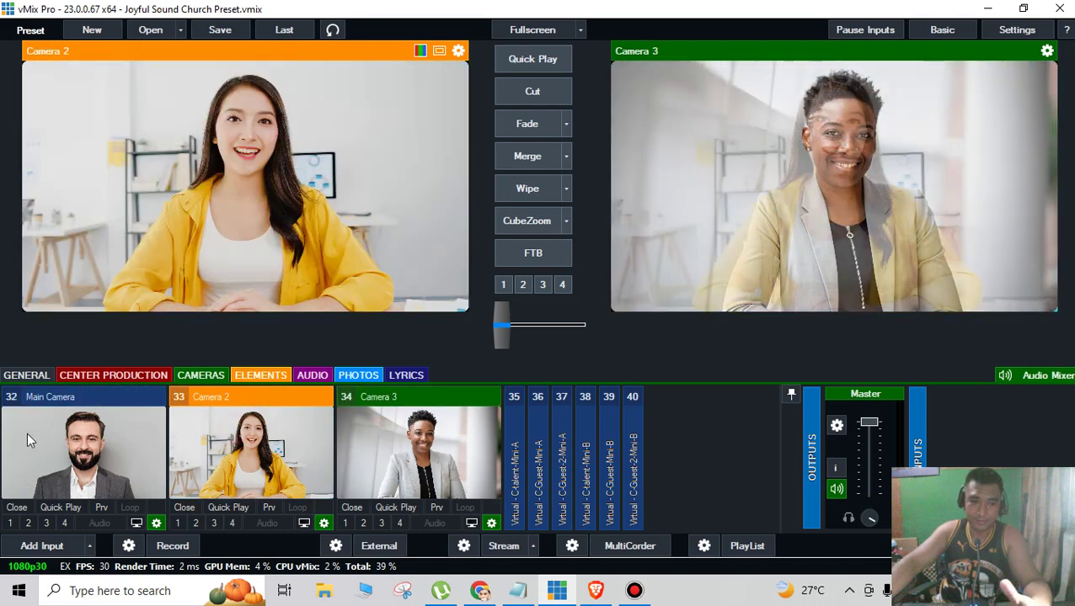
{"action": "left_click", "coordinate": [27, 432]}
Try the Talent+Gts, Guest, Talent and Content-Media shots on the output.
{"action": "left_click", "coordinate": [96, 378]}
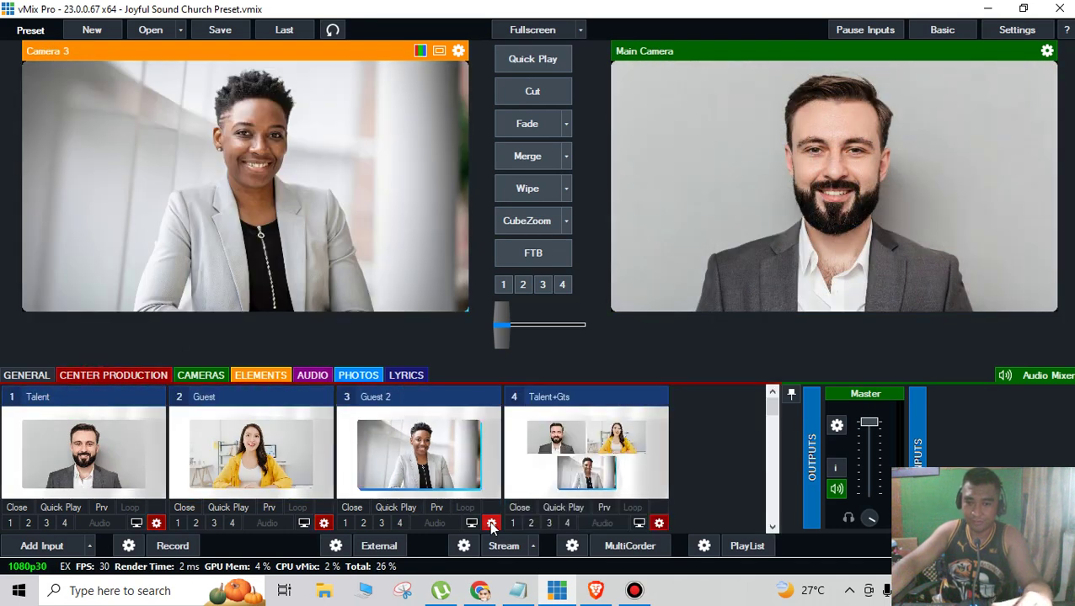
{"action": "left_click", "coordinate": [607, 448]}
{"action": "left_click", "coordinate": [237, 452]}
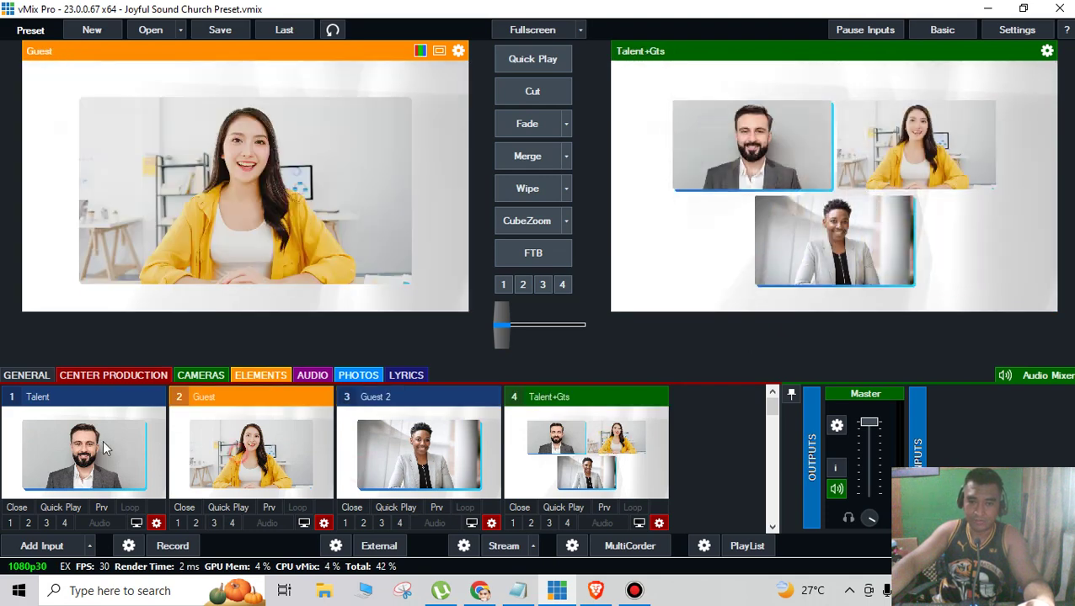
{"action": "left_click", "coordinate": [45, 449]}
{"action": "scroll", "coordinate": [308, 412], "scroll_direction": "down", "scroll_amount": 3}
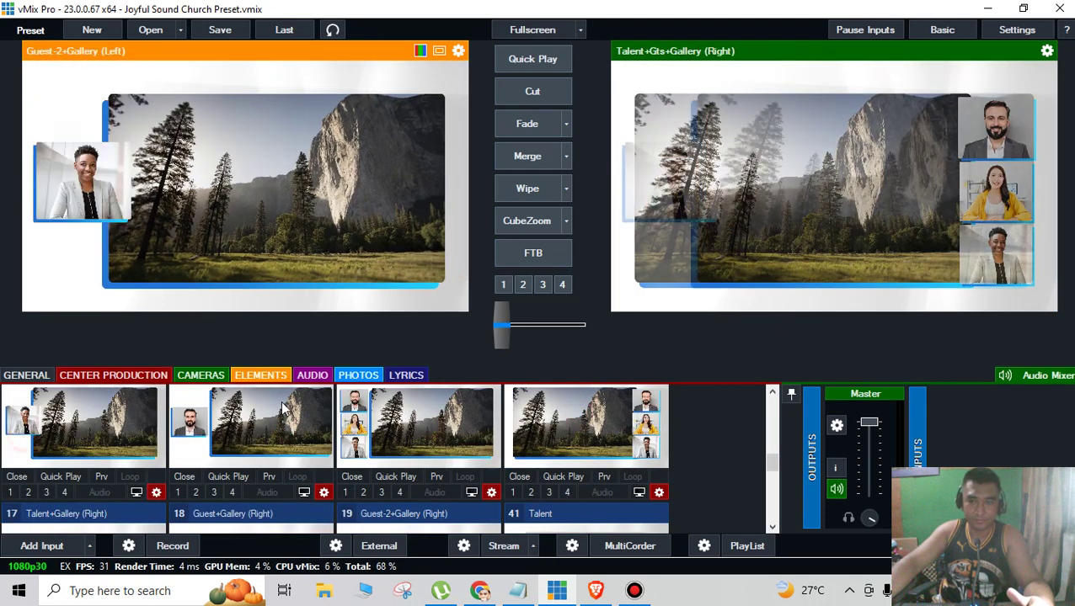
{"action": "scroll", "coordinate": [284, 408], "scroll_direction": "down", "scroll_amount": 5}
{"action": "left_click", "coordinate": [121, 438]}
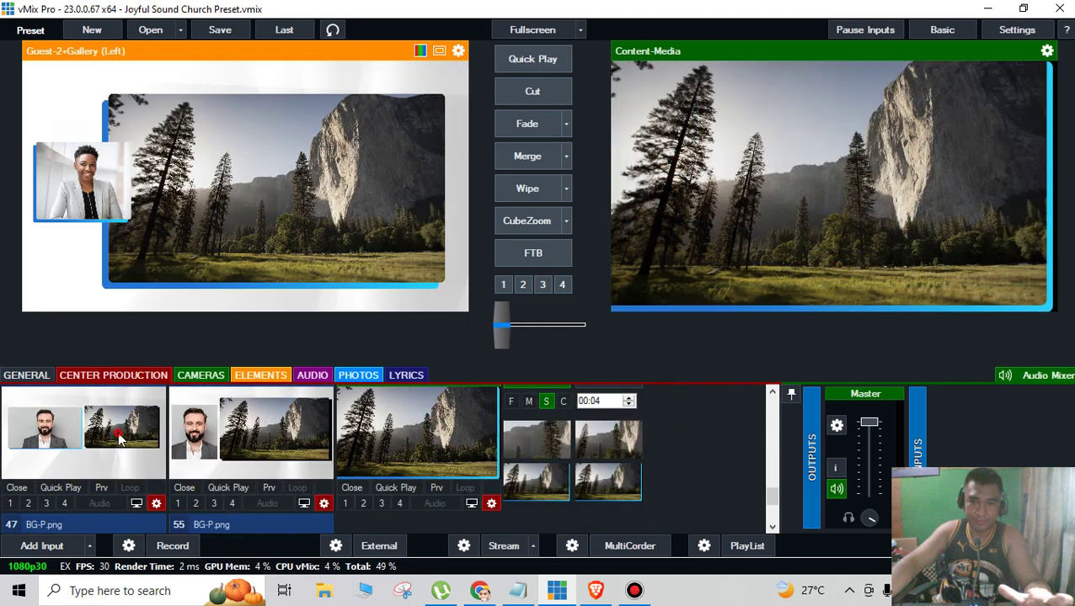
{"action": "scroll", "coordinate": [120, 438], "scroll_direction": "down", "scroll_amount": 2}
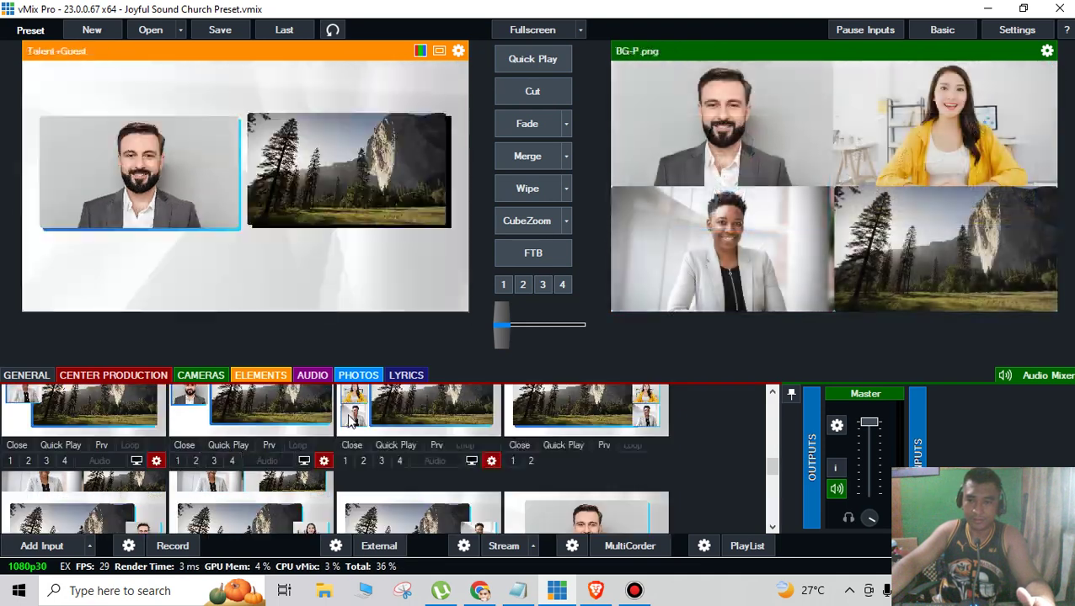
{"action": "scroll", "coordinate": [184, 432], "scroll_direction": "up", "scroll_amount": 5}
Return the Main Camera to live output and bring up input 56's options on the LYRICS tab.
{"action": "left_click", "coordinate": [188, 378]}
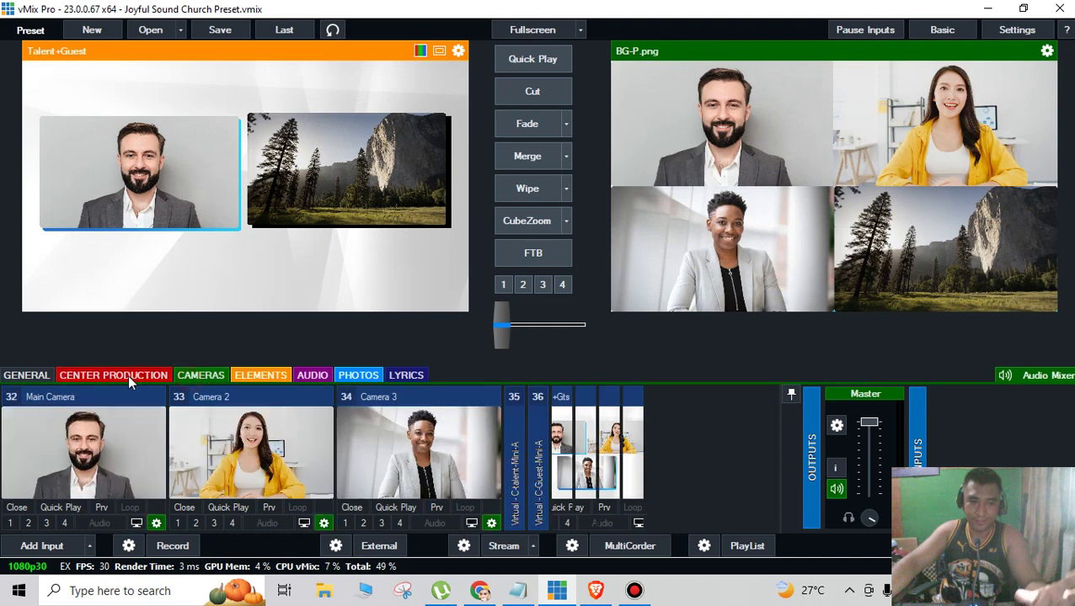
{"action": "left_click", "coordinate": [127, 374]}
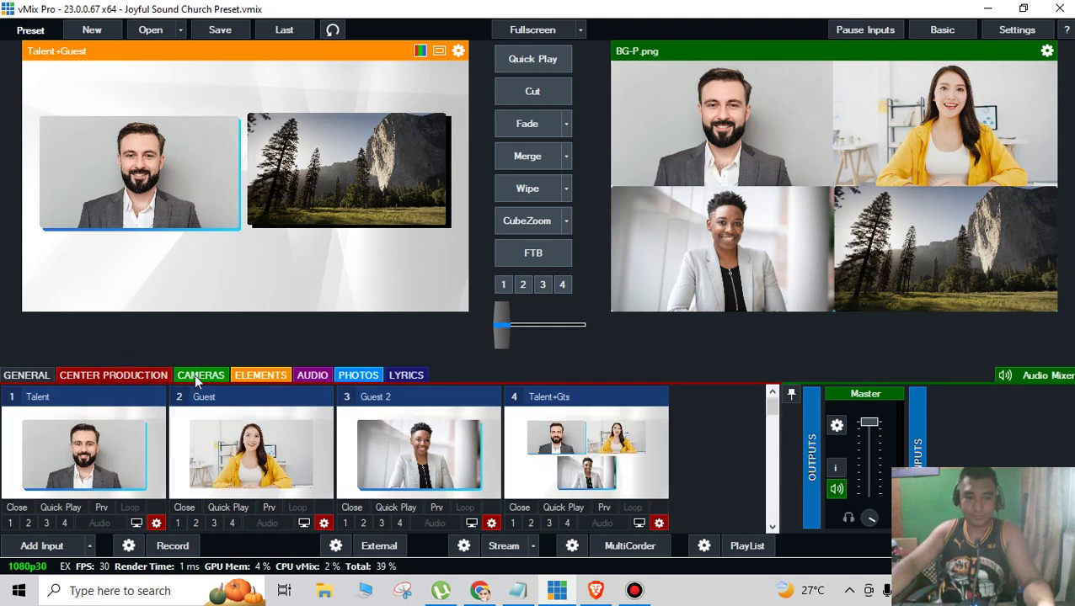
{"action": "left_click", "coordinate": [420, 375]}
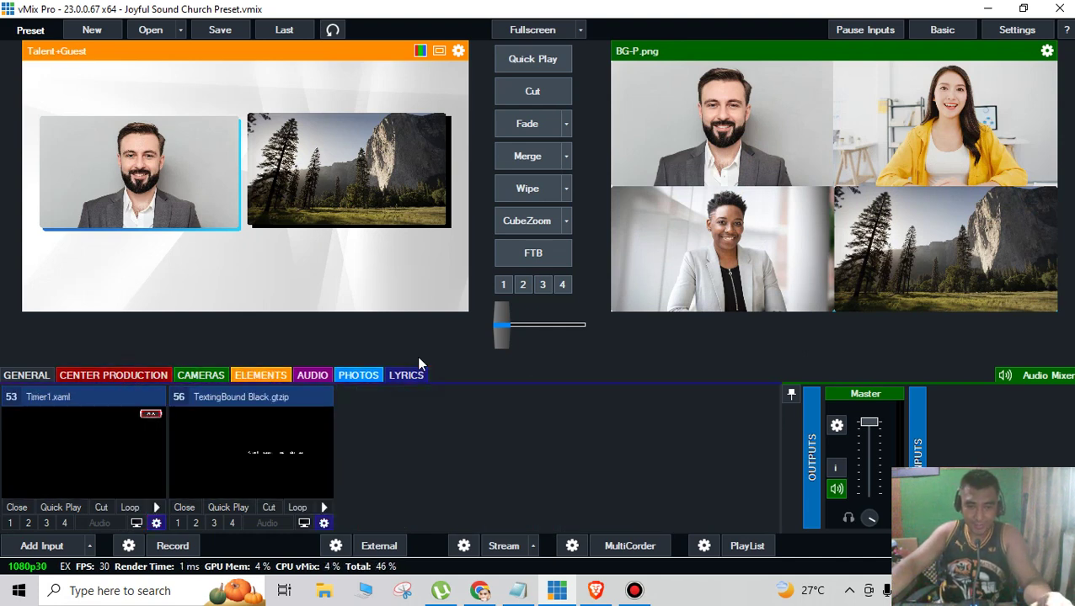
{"action": "left_click", "coordinate": [191, 375]}
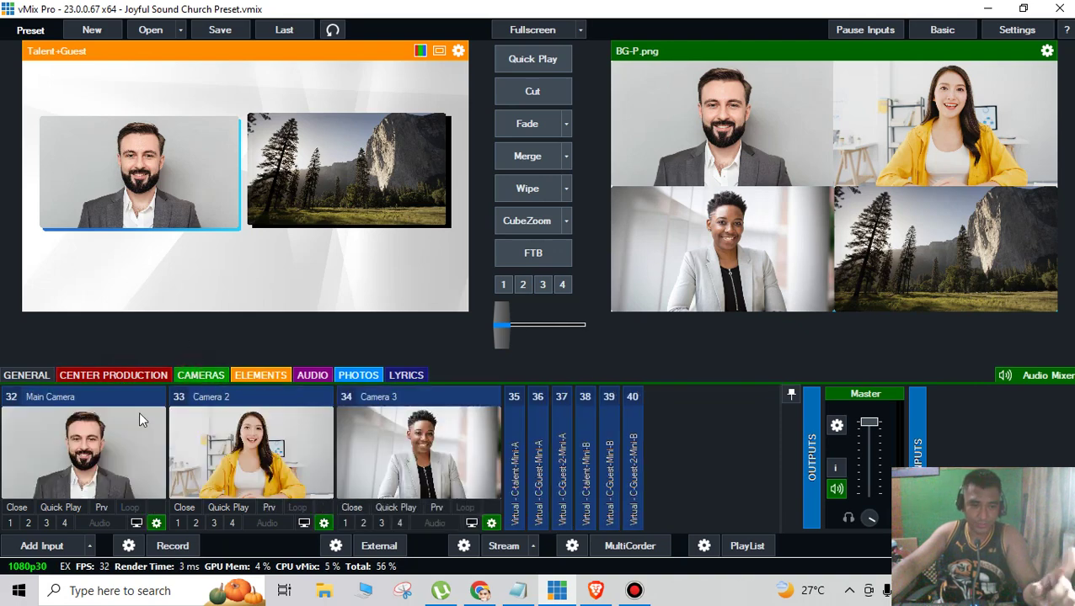
{"action": "left_click", "coordinate": [110, 434]}
{"action": "left_click", "coordinate": [98, 442]}
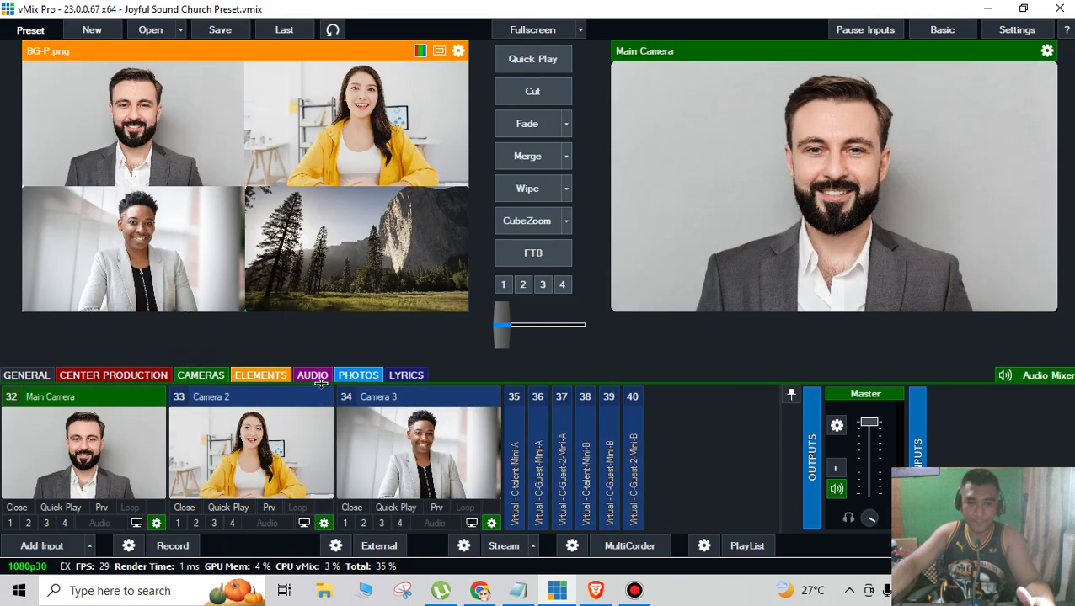
{"action": "left_click", "coordinate": [403, 374]}
{"action": "right_click", "coordinate": [254, 444]}
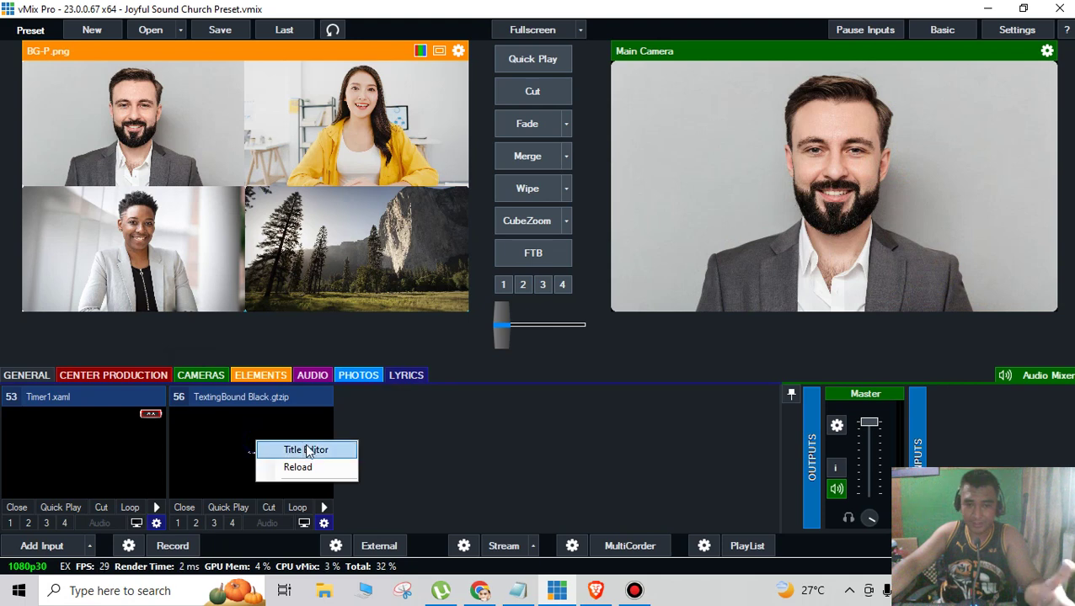
Overlay the TextingBound Black lyric on channel 2 over the live output and bring up its input settings.
{"action": "left_click", "coordinate": [294, 447]}
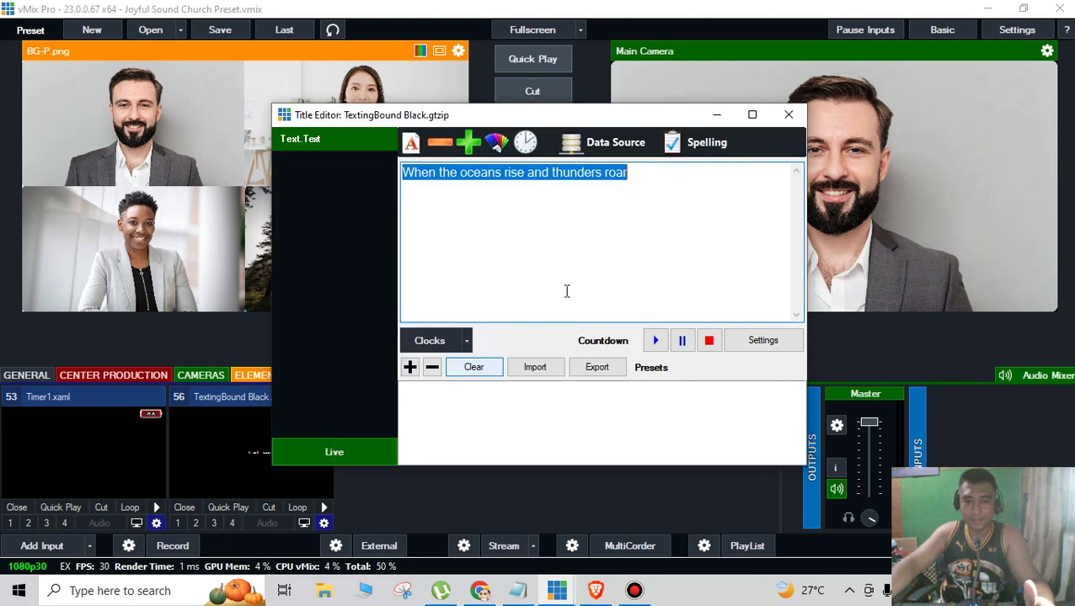
{"action": "left_click", "coordinate": [797, 116]}
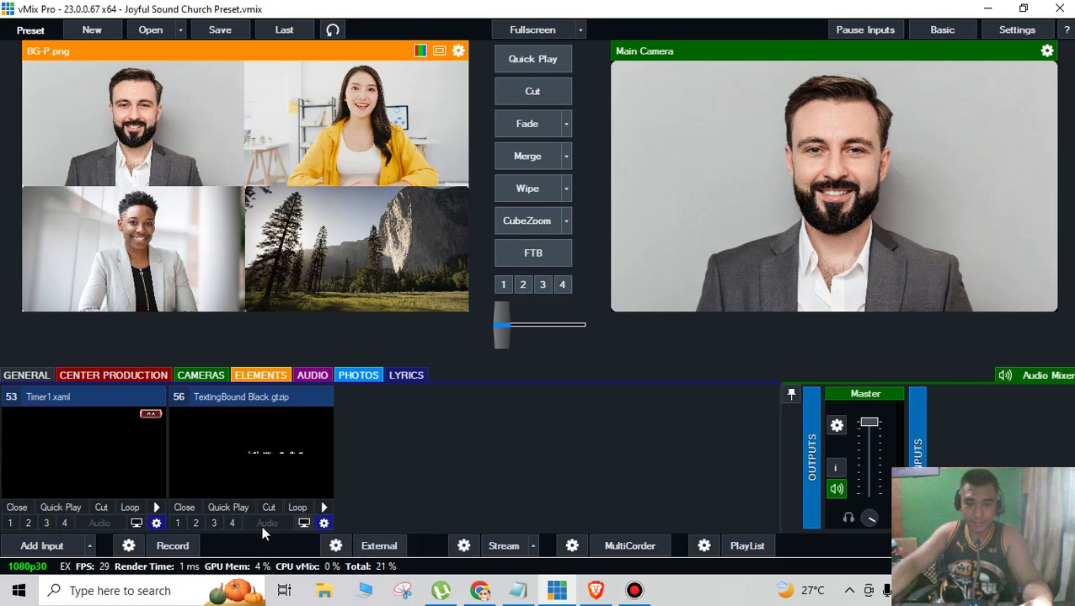
{"action": "left_click", "coordinate": [196, 523]}
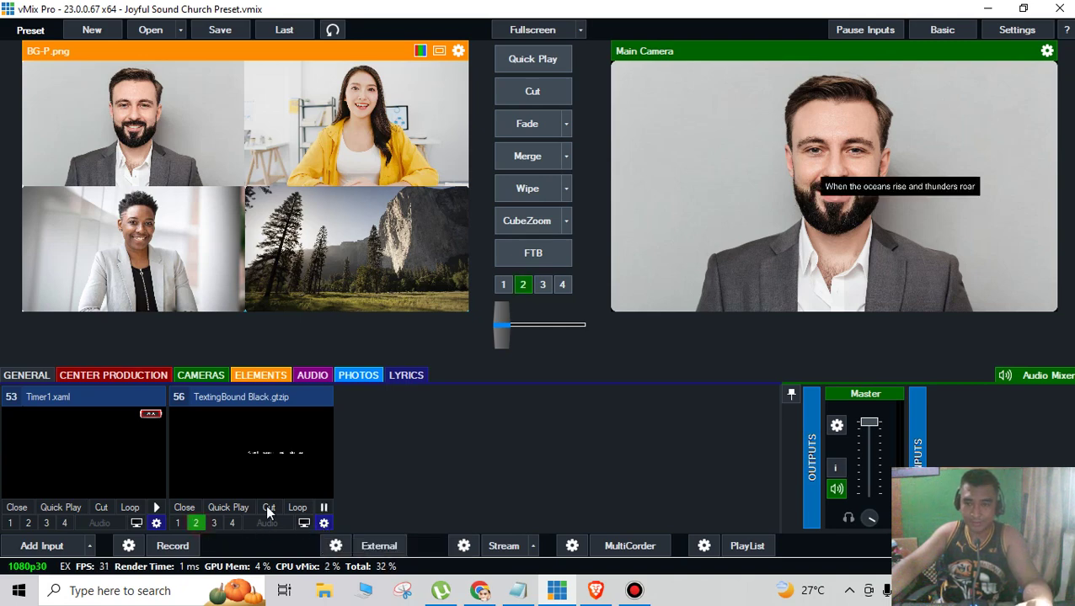
{"action": "left_click", "coordinate": [324, 524]}
{"action": "left_click_drag", "start_coordinate": [679, 28], "coordinate": [569, 48]}
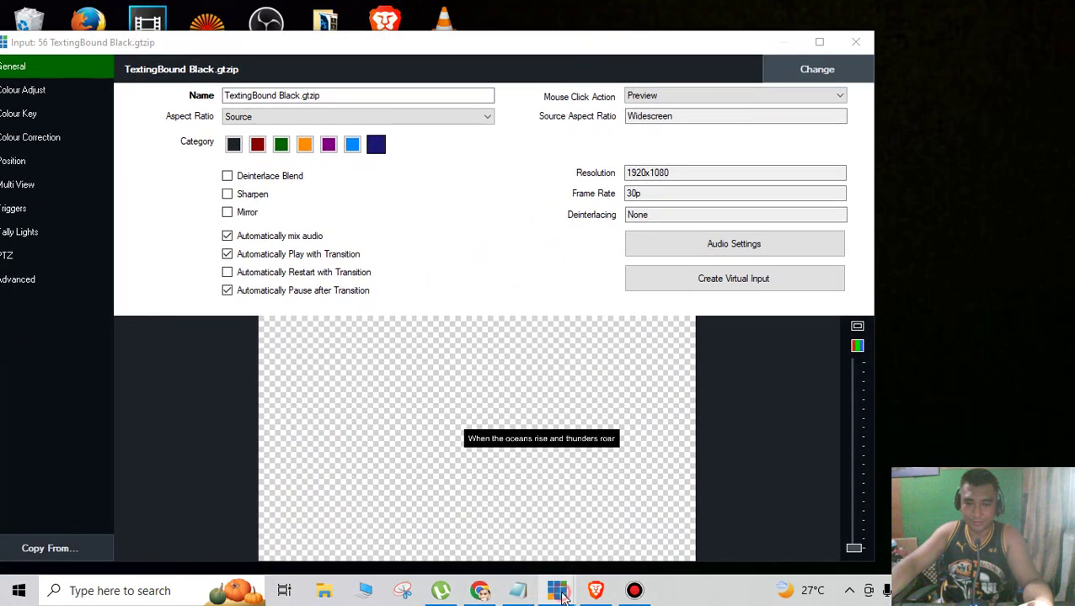
Drag Input 56's lyric text to Pan X about -0.26, Pan Y about -0.83, then close its position settings.
{"action": "mouse_move", "coordinate": [557, 591]}
{"action": "left_click", "coordinate": [519, 524]}
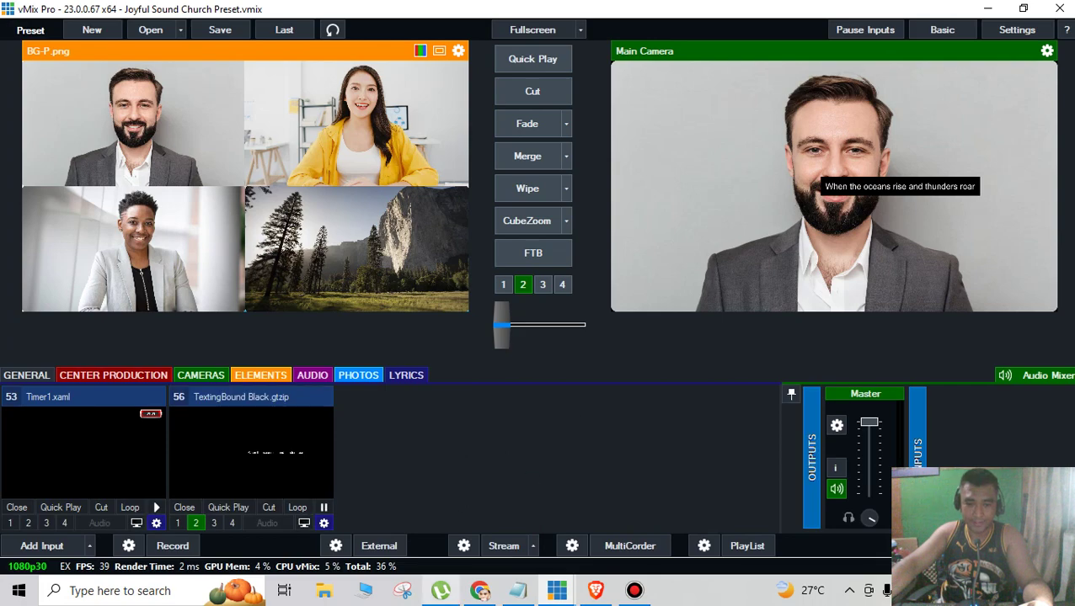
{"action": "mouse_move", "coordinate": [562, 595]}
{"action": "left_click", "coordinate": [628, 510]}
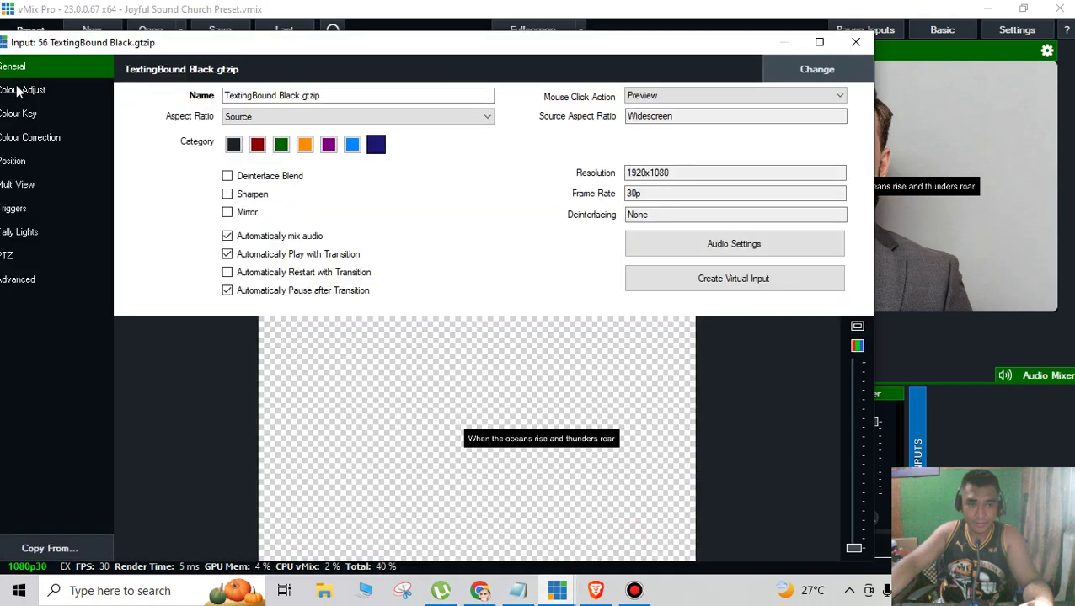
{"action": "left_click_drag", "start_coordinate": [250, 35], "coordinate": [376, 52]}
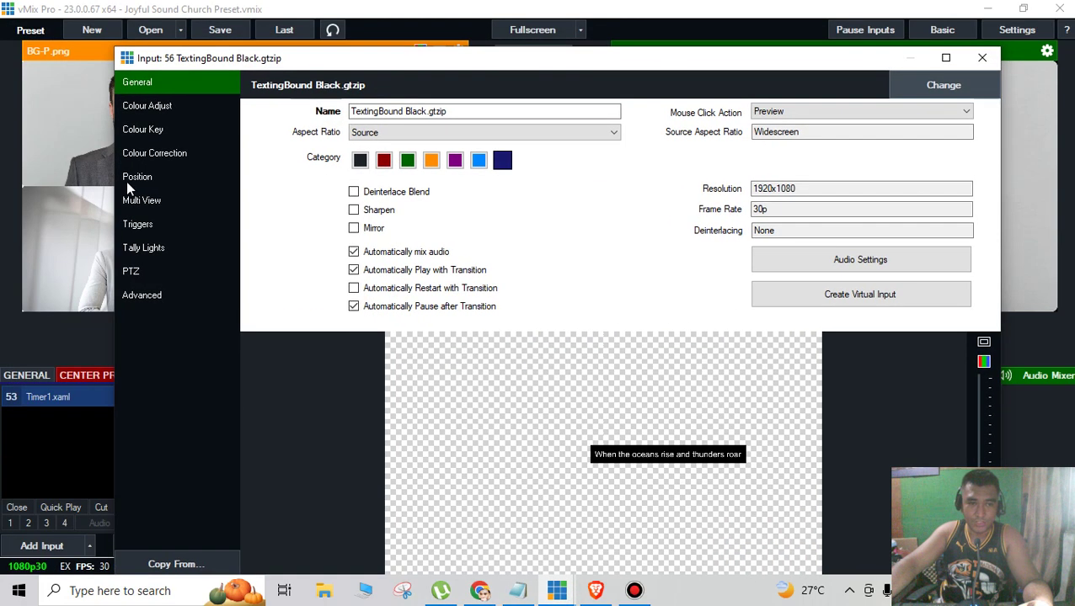
{"action": "left_click", "coordinate": [135, 179]}
{"action": "left_click_drag", "start_coordinate": [1001, 81], "coordinate": [579, 81]}
{"action": "left_click_drag", "start_coordinate": [408, 67], "coordinate": [297, 68]}
{"action": "left_click_drag", "start_coordinate": [302, 466], "coordinate": [266, 536]}
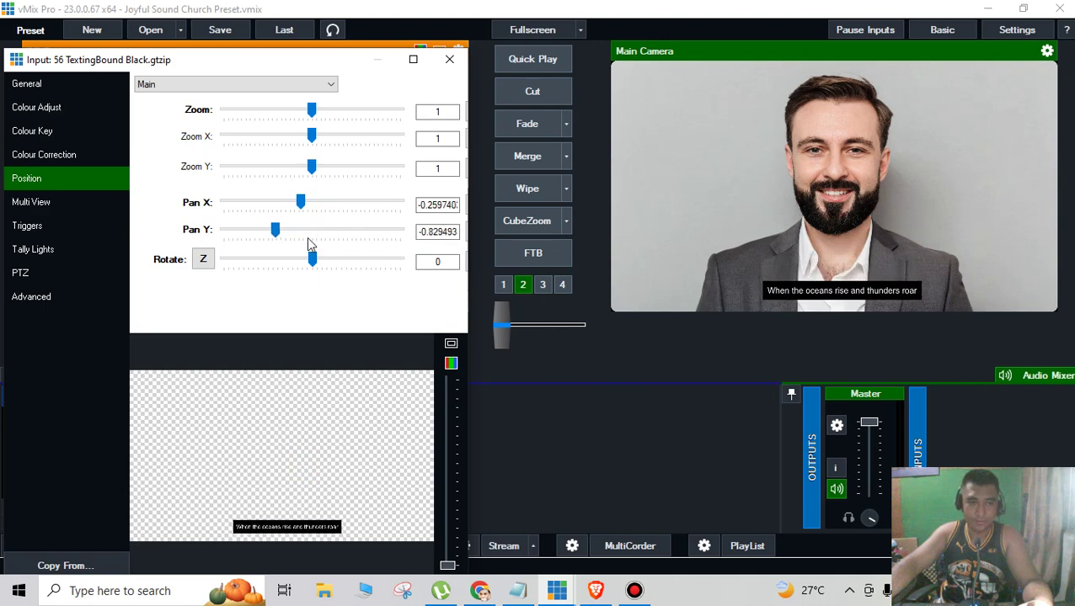
{"action": "left_click", "coordinate": [449, 59]}
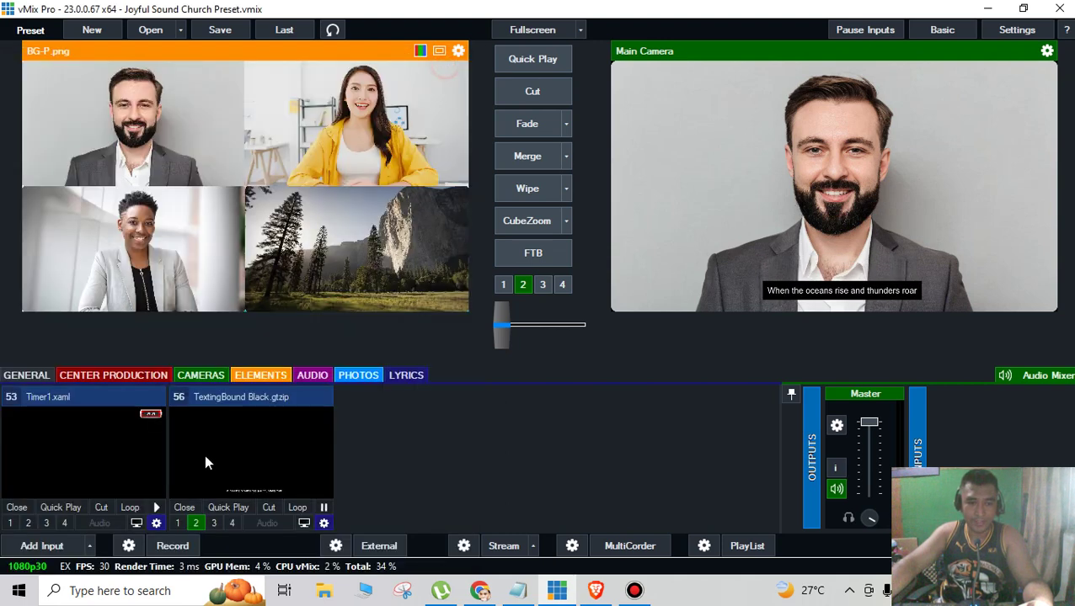
Increase the lyric title's font size twice in the Title Editor.
{"action": "right_click", "coordinate": [223, 460]}
{"action": "left_click", "coordinate": [270, 465]}
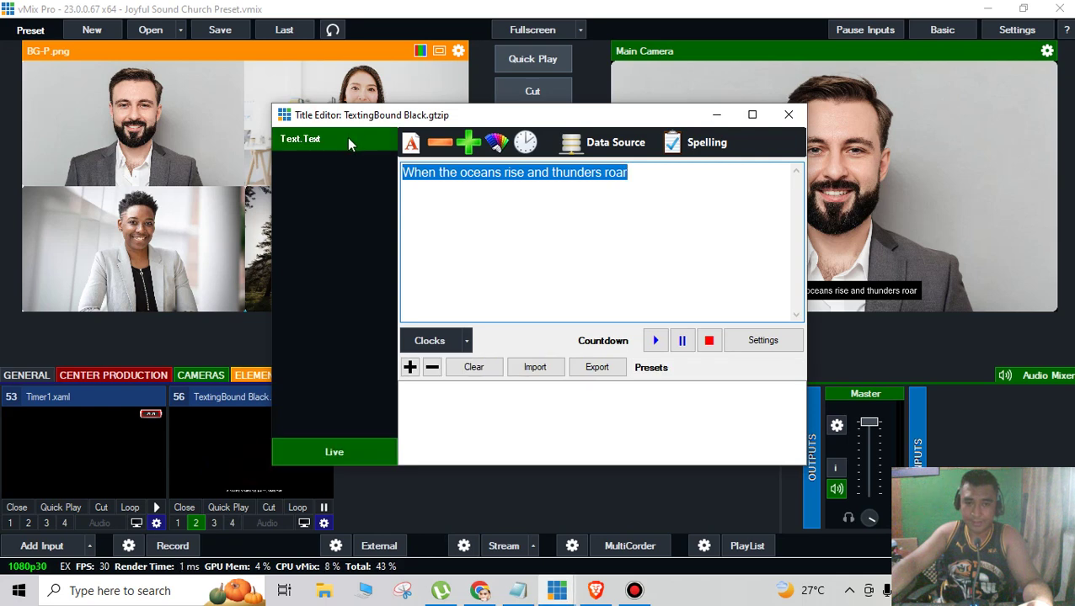
{"action": "left_click", "coordinate": [470, 144]}
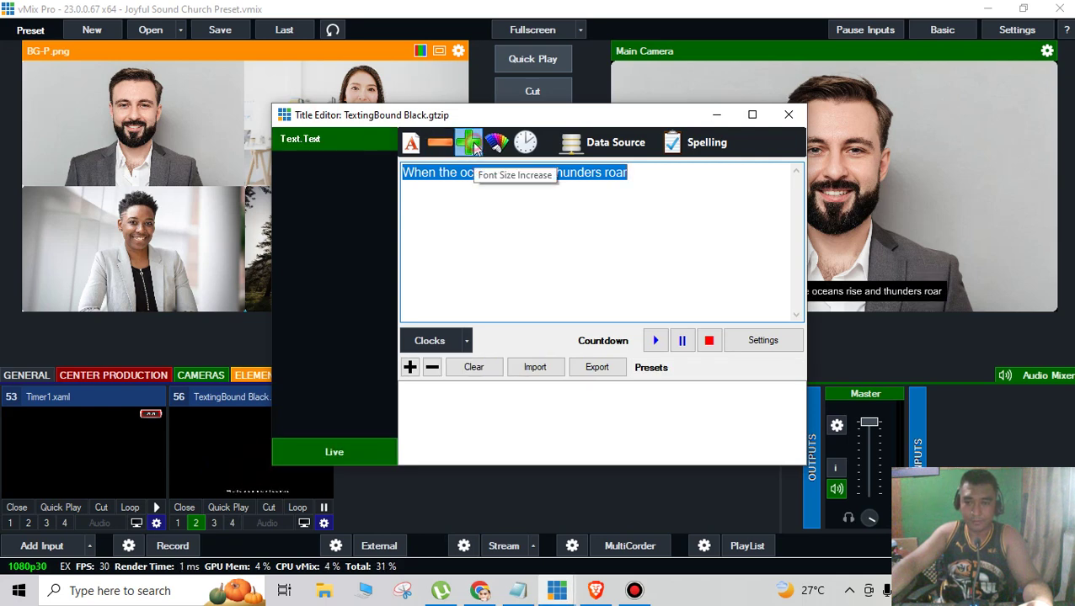
{"action": "left_click", "coordinate": [474, 148]}
{"action": "left_click", "coordinate": [788, 115]}
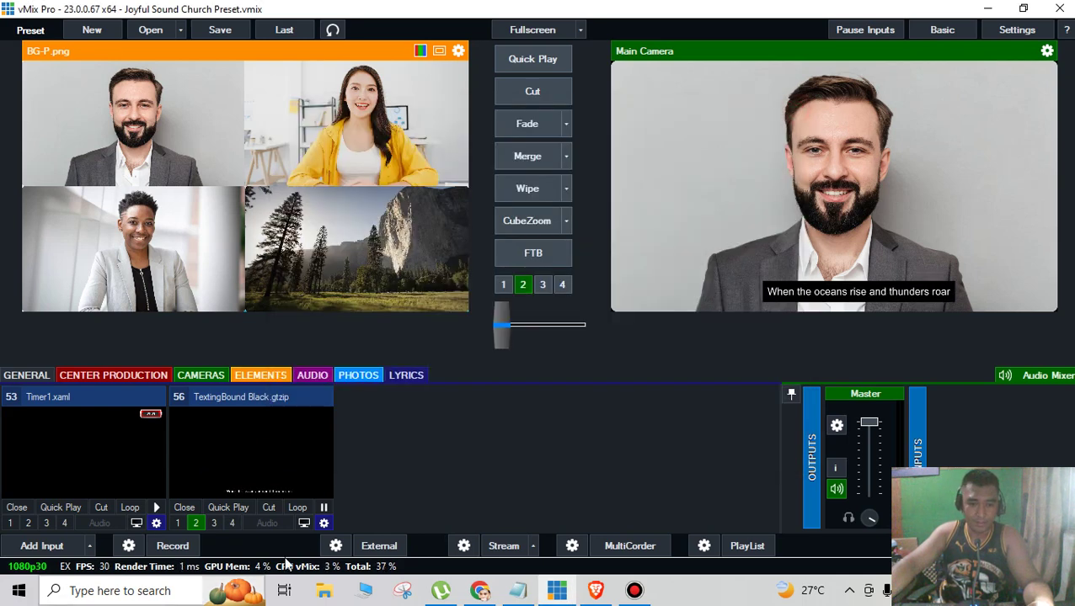
Open the Excel Data Sources table of lyric rows from the title's Data Source settings.
{"action": "mouse_move", "coordinate": [549, 596]}
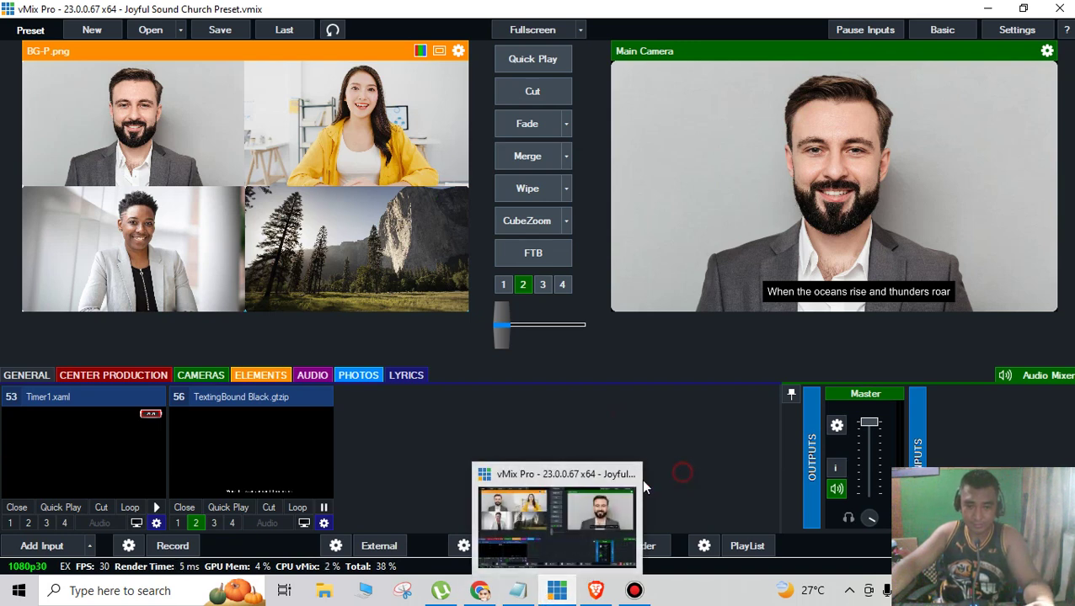
{"action": "right_click", "coordinate": [277, 425]}
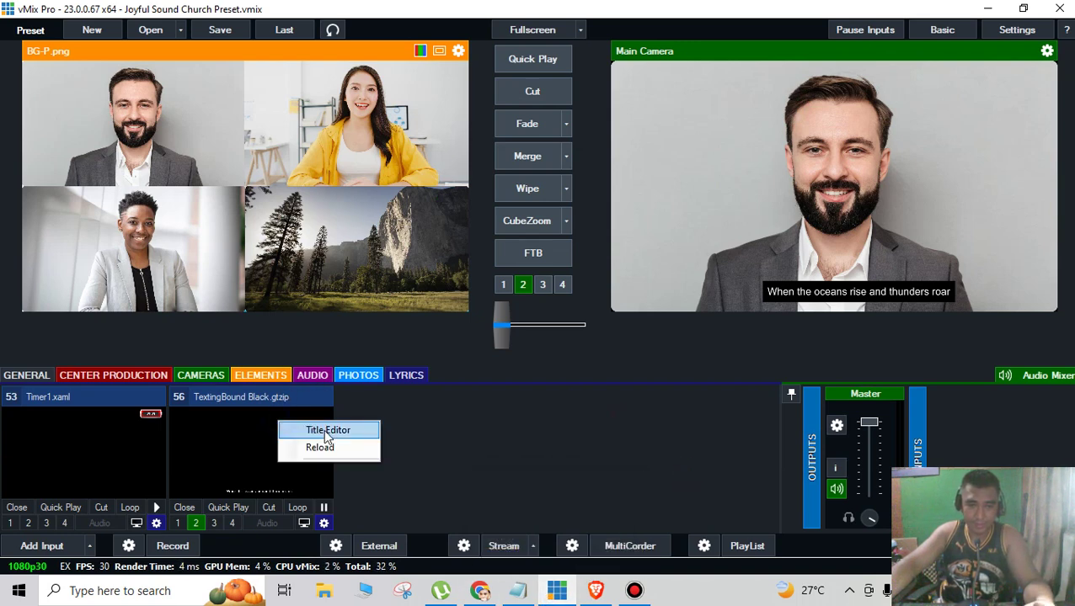
{"action": "left_click", "coordinate": [323, 428]}
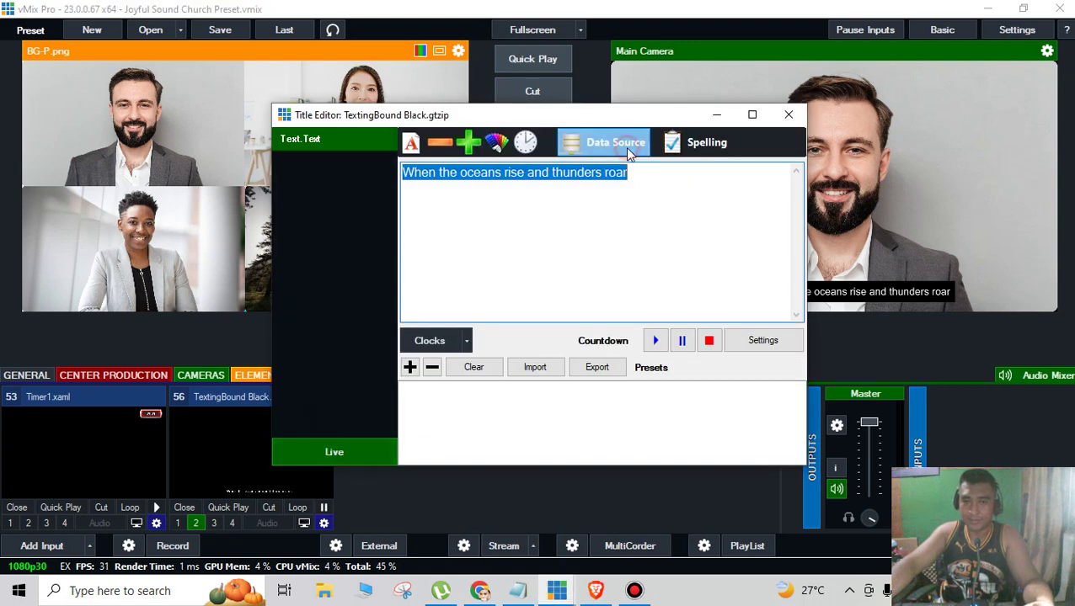
{"action": "left_click", "coordinate": [628, 149]}
{"action": "left_click", "coordinate": [672, 180]}
{"action": "left_click_drag", "start_coordinate": [945, 122], "coordinate": [428, 126]}
{"action": "left_click", "coordinate": [756, 145]}
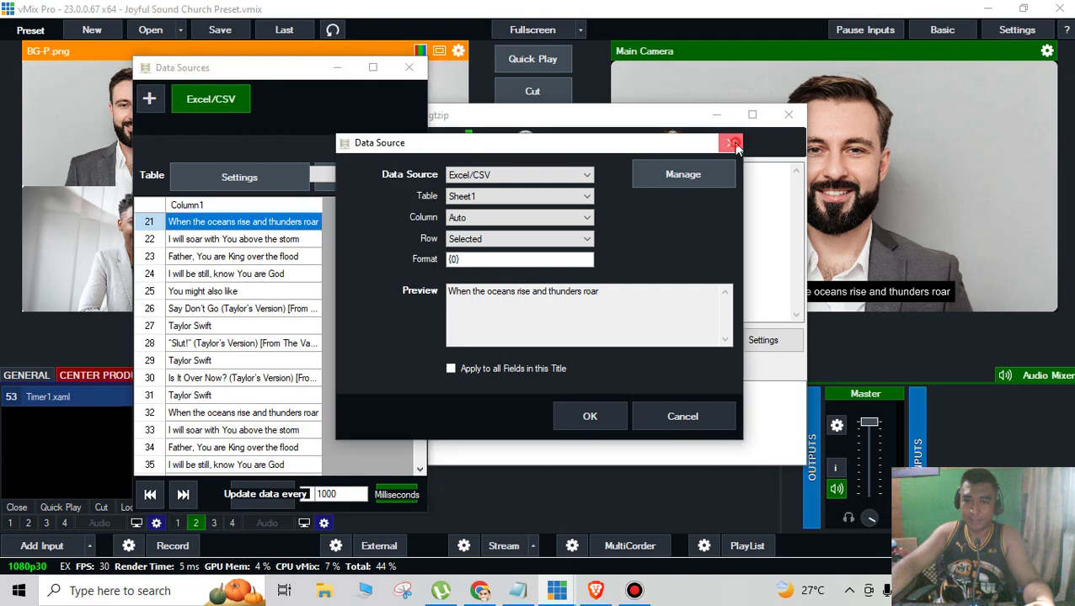
{"action": "left_click", "coordinate": [730, 143]}
{"action": "left_click", "coordinate": [788, 115]}
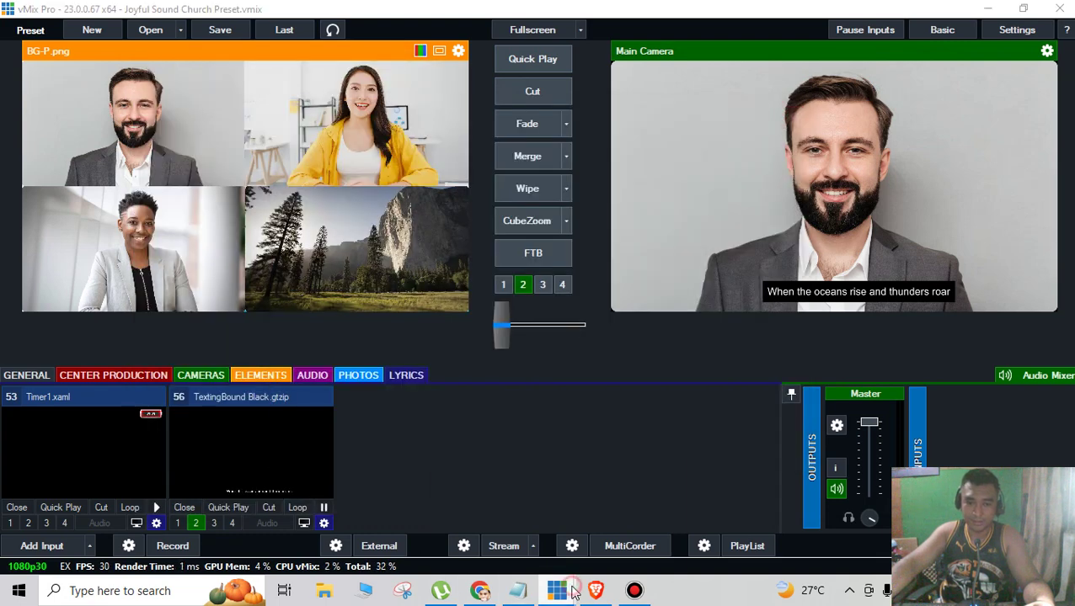
{"action": "mouse_move", "coordinate": [522, 592]}
{"action": "left_click", "coordinate": [632, 516]}
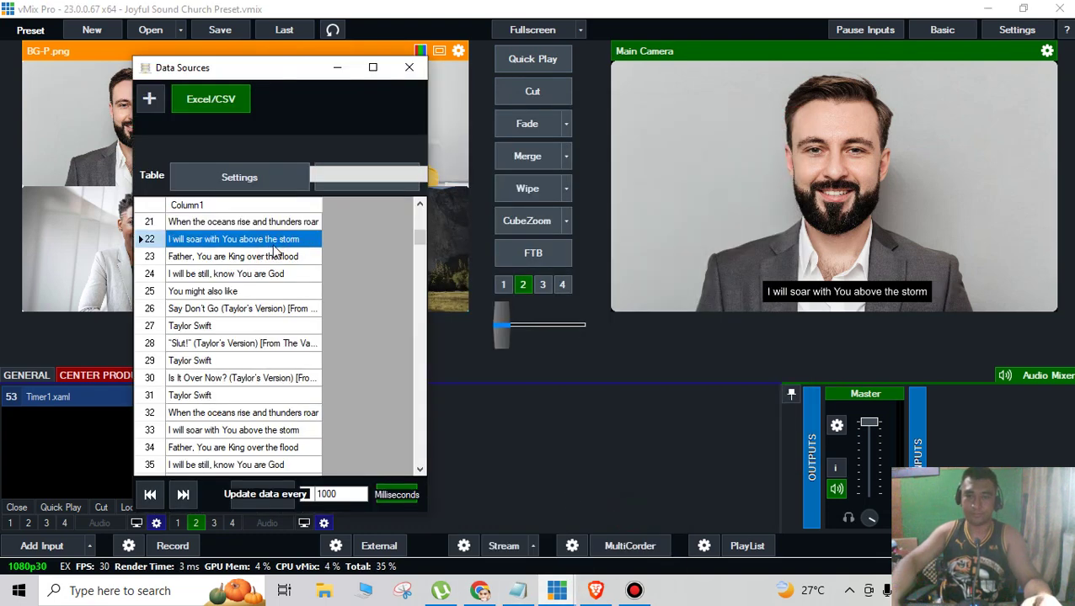
Arrow through the lyric rows, ending on 'Know His power', and close the Data Sources window.
{"action": "key", "text": "Up"}
{"action": "key", "text": "Up"}
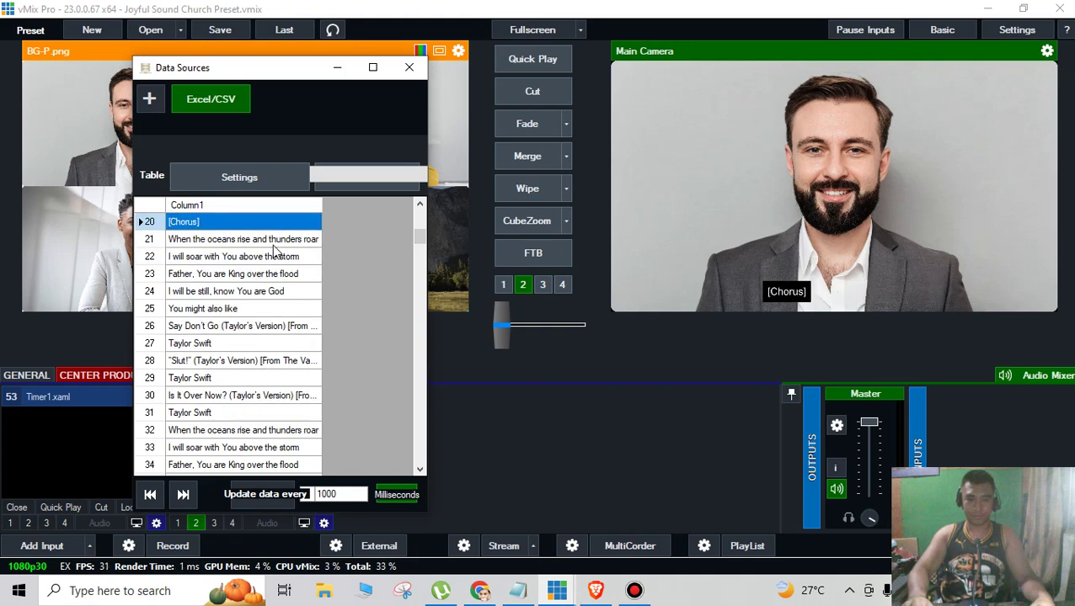
{"action": "key", "text": "Down"}
{"action": "key", "text": "Down"}
{"action": "key", "text": "Down"}
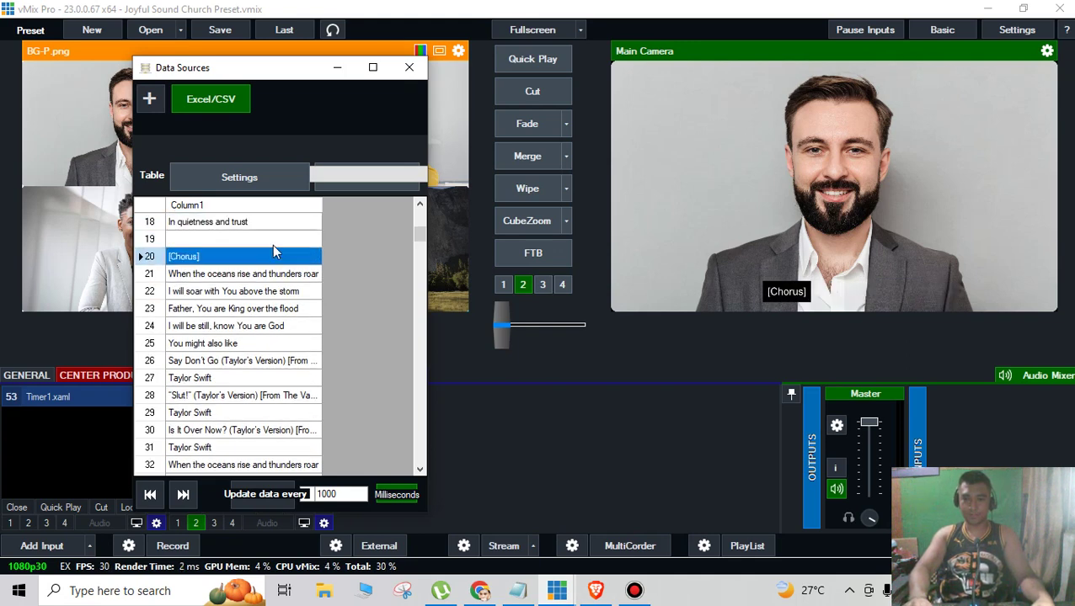
{"action": "key", "text": "Down"}
{"action": "key", "text": "Down"}
{"action": "key", "text": "Down"}
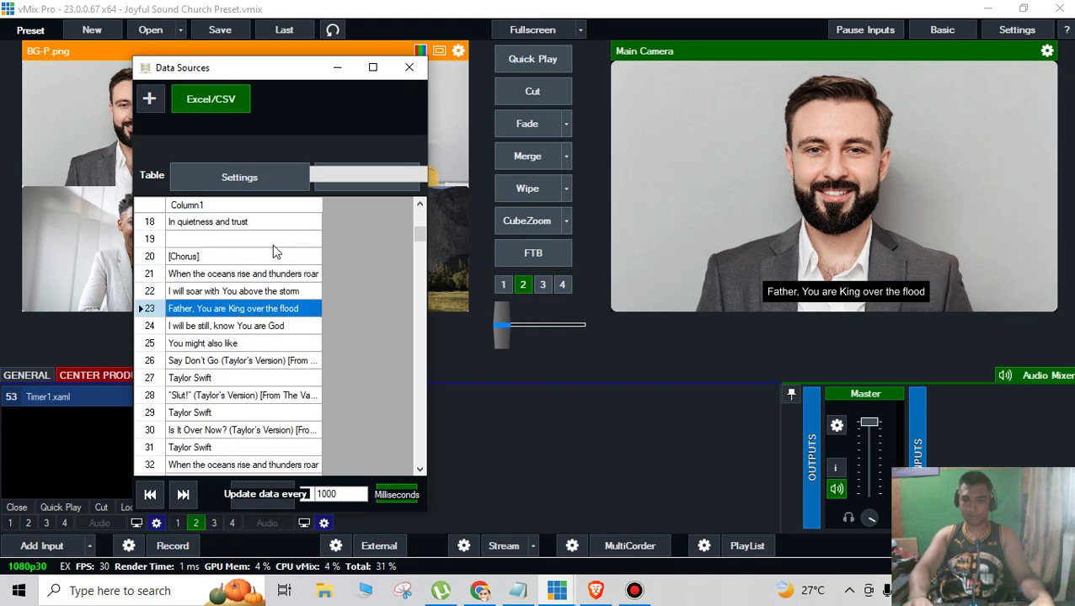
{"action": "key", "text": "Up"}
{"action": "key", "text": "Down"}
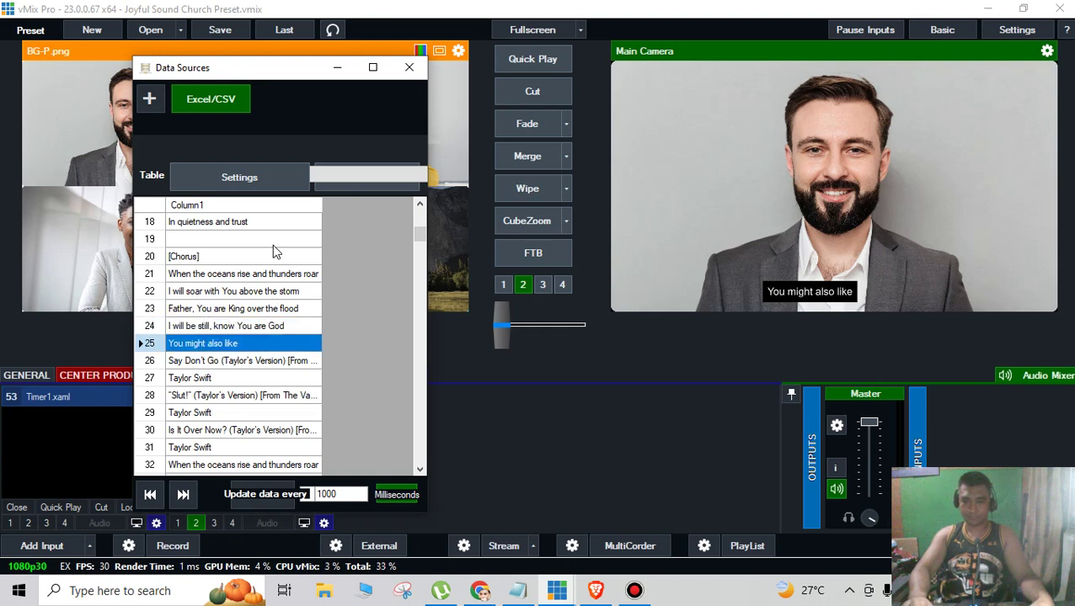
{"action": "key", "text": "Up"}
{"action": "key", "text": "Down"}
{"action": "key", "text": "Down"}
{"action": "key", "text": "Down"}
{"action": "key", "text": "Up"}
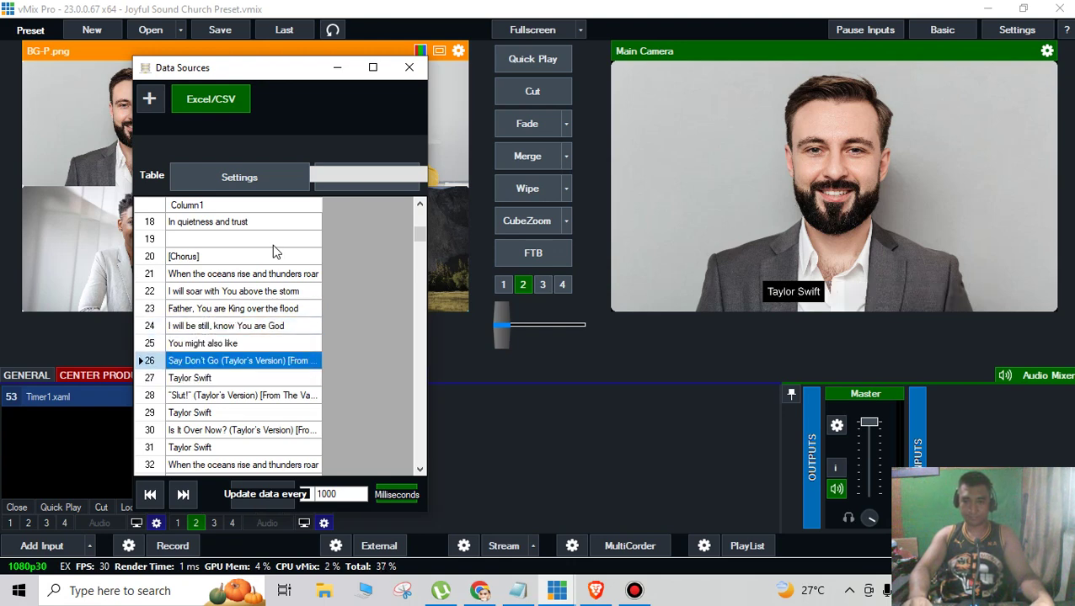
{"action": "key", "text": "Down"}
{"action": "key", "text": "Down"}
{"action": "key", "text": "Down"}
{"action": "key", "text": "Down"}
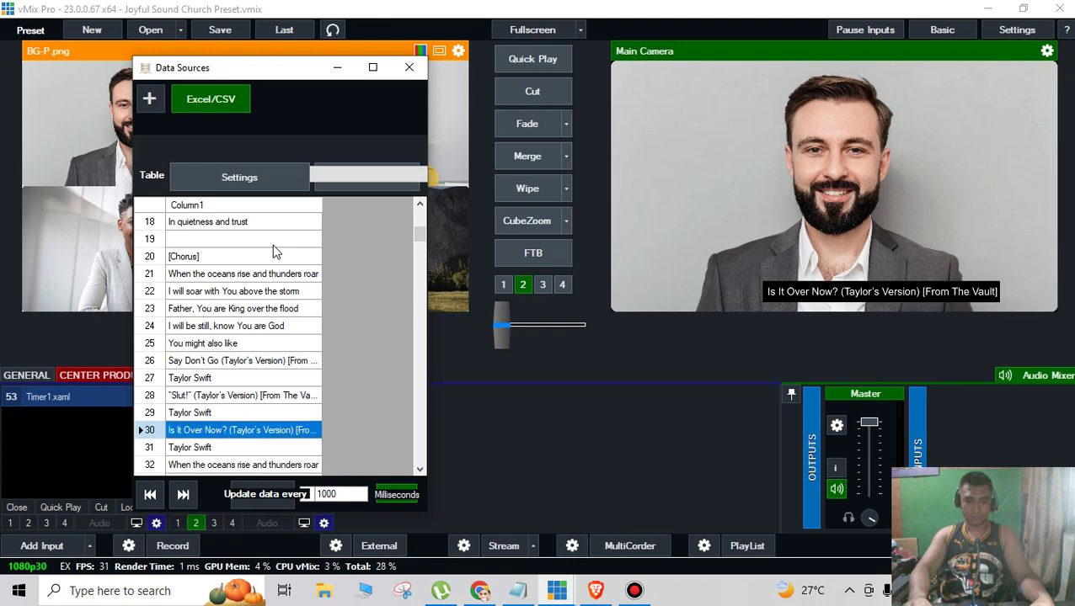
{"action": "scroll", "coordinate": [330, 379], "scroll_direction": "down", "scroll_amount": 2}
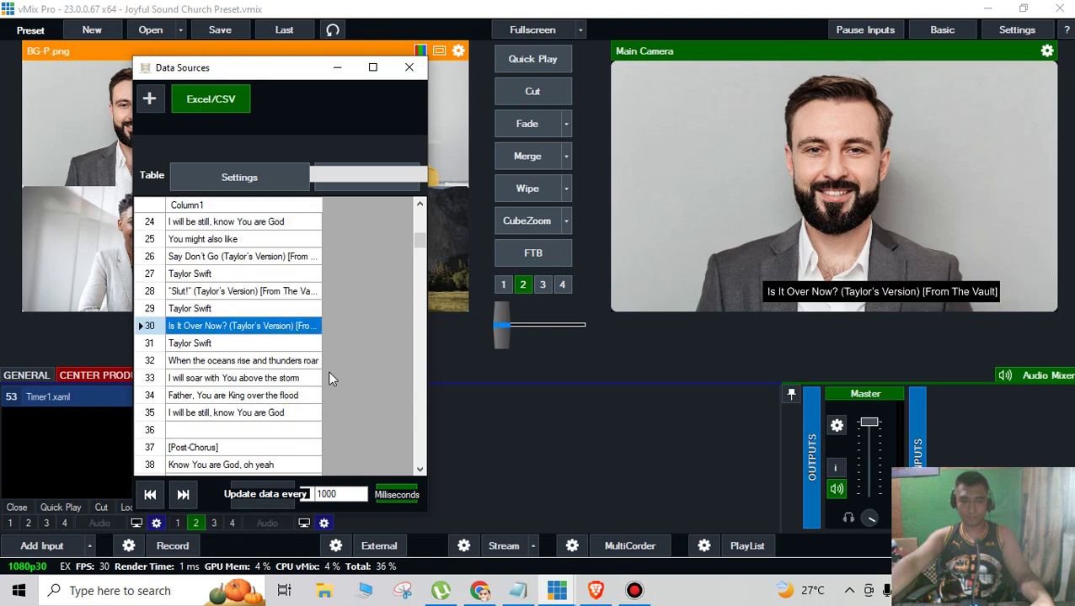
{"action": "key", "text": "Down"}
{"action": "key", "text": "Down"}
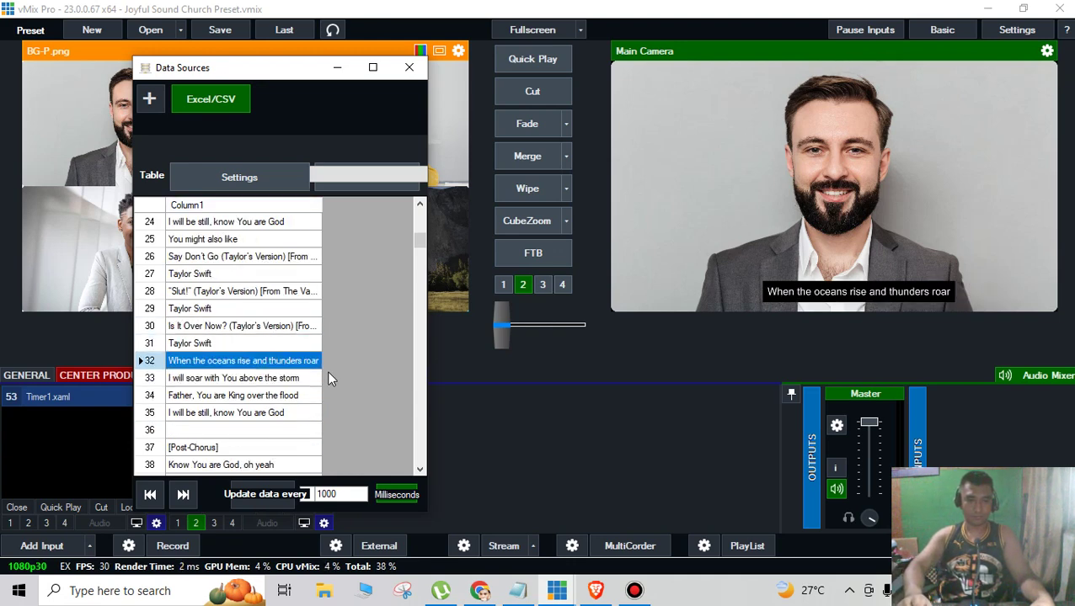
{"action": "key", "text": "Up"}
{"action": "key", "text": "Up"}
{"action": "key", "text": "Up"}
{"action": "key", "text": "Up"}
{"action": "key", "text": "Up"}
{"action": "key", "text": "Up"}
{"action": "key", "text": "Up"}
{"action": "key", "text": "Up"}
{"action": "key", "text": "Up"}
{"action": "key", "text": "Up"}
{"action": "key", "text": "Up"}
{"action": "key", "text": "Up"}
{"action": "key", "text": "Up"}
{"action": "key", "text": "Up"}
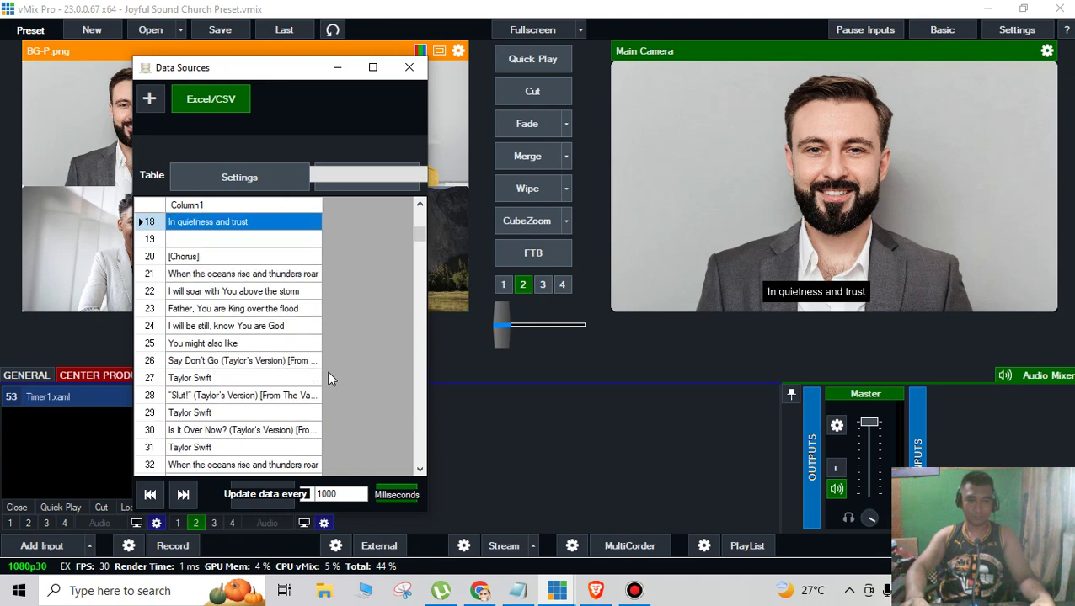
{"action": "key", "text": "Down"}
{"action": "key", "text": "Down"}
{"action": "key", "text": "Down"}
{"action": "key", "text": "Down"}
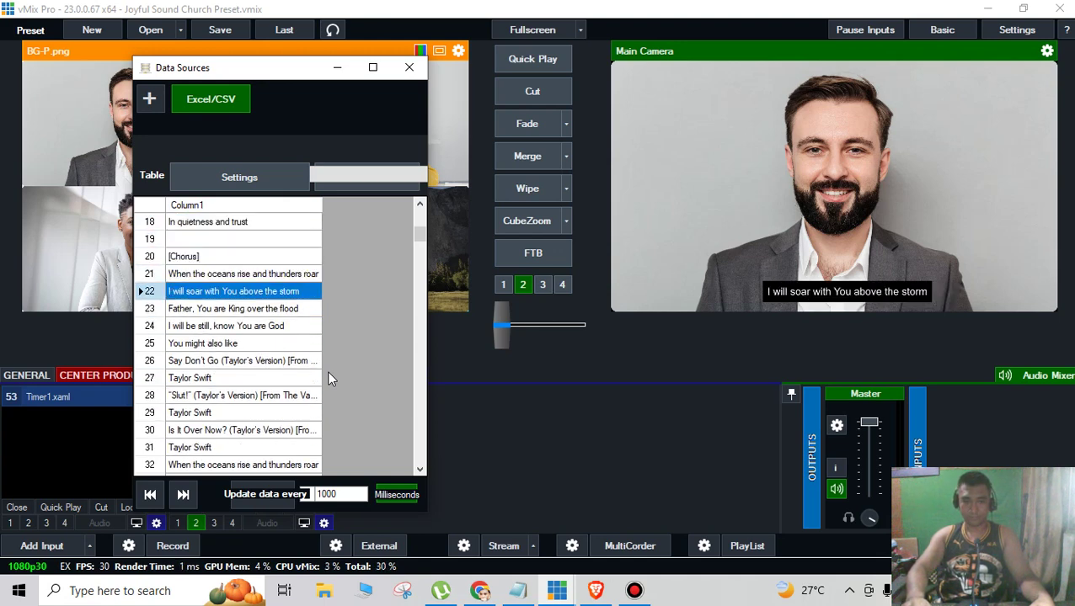
{"action": "key", "text": "Down"}
{"action": "key", "text": "Down"}
{"action": "key", "text": "Up"}
{"action": "key", "text": "Down"}
{"action": "key", "text": "Down"}
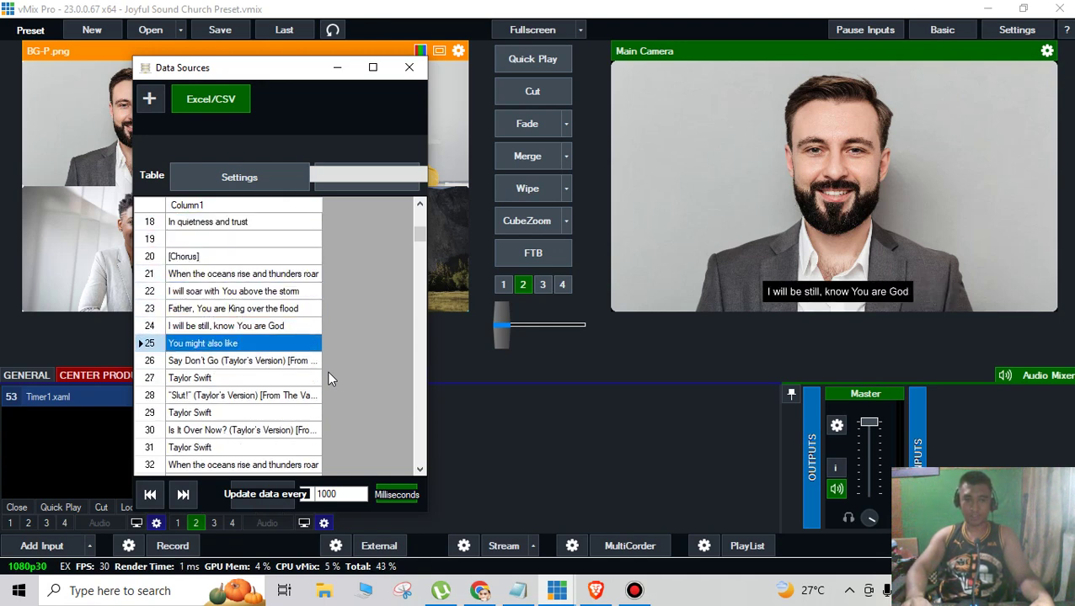
{"action": "key", "text": "Up"}
{"action": "key", "text": "Up"}
{"action": "key", "text": "Up"}
{"action": "key", "text": "Up"}
{"action": "key", "text": "Up"}
{"action": "key", "text": "Up"}
{"action": "key", "text": "Up"}
{"action": "key", "text": "Up"}
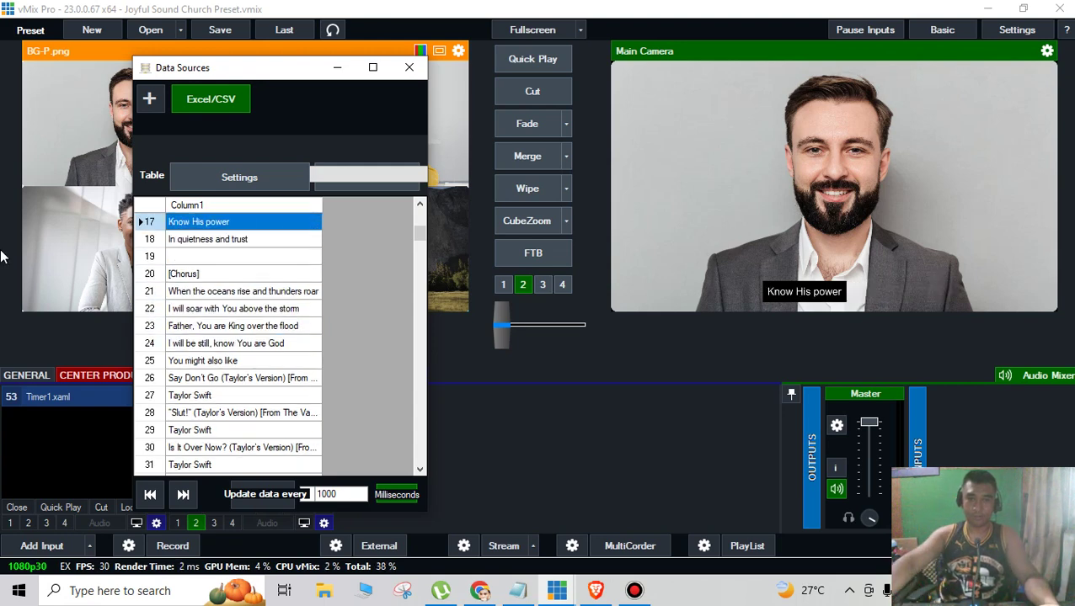
{"action": "left_click", "coordinate": [409, 67]}
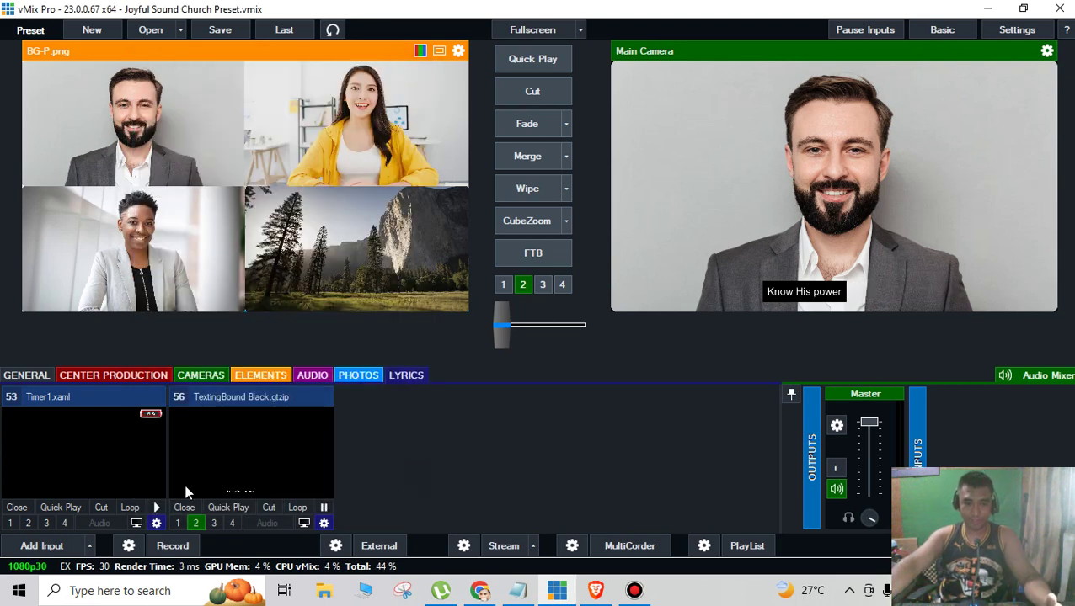
Replace the TextingBound Black title with a GT Text 'Text Middle Centre Left Shadow' title input.
{"action": "left_click", "coordinate": [185, 508]}
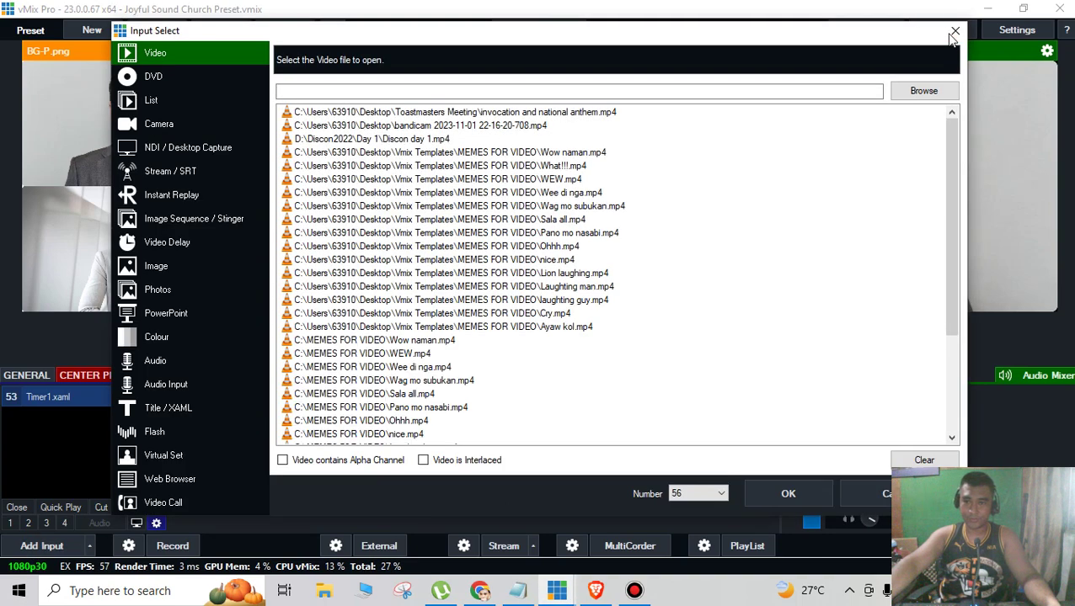
{"action": "left_click", "coordinate": [953, 34]}
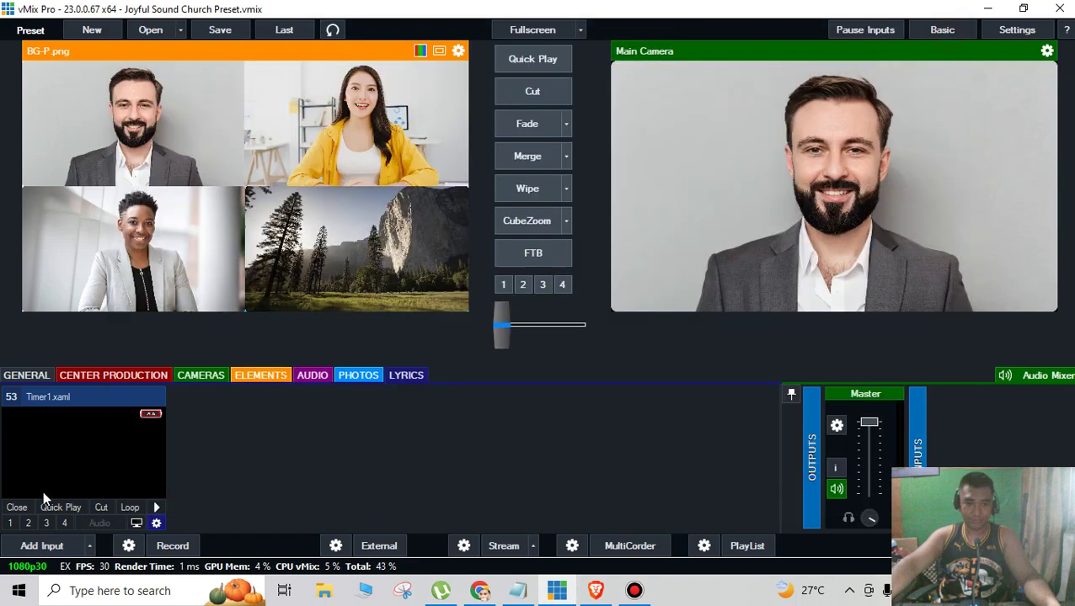
{"action": "left_click", "coordinate": [41, 546]}
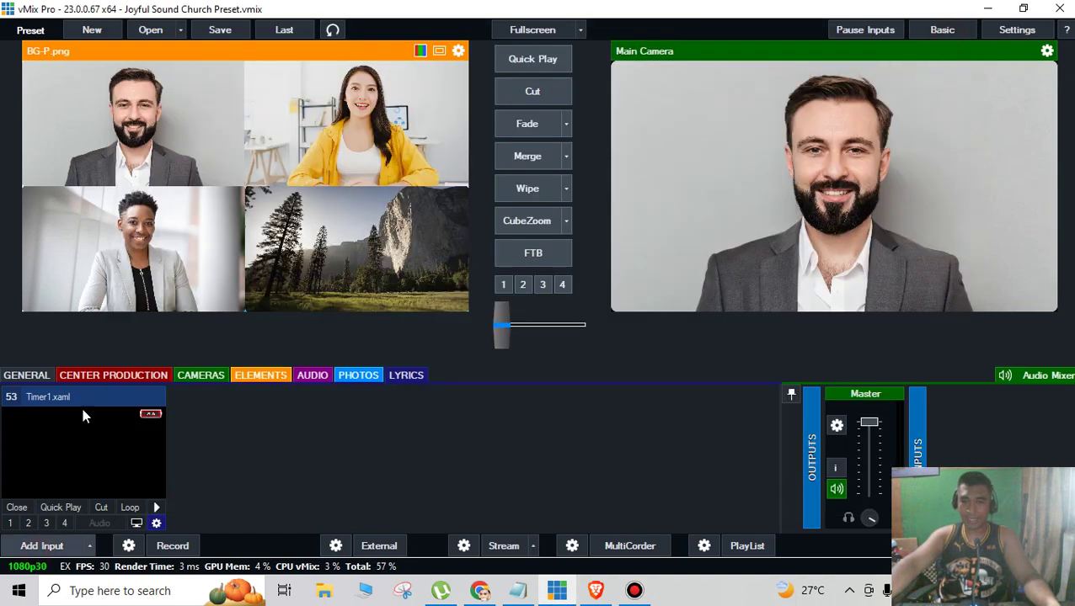
{"action": "left_click", "coordinate": [167, 408]}
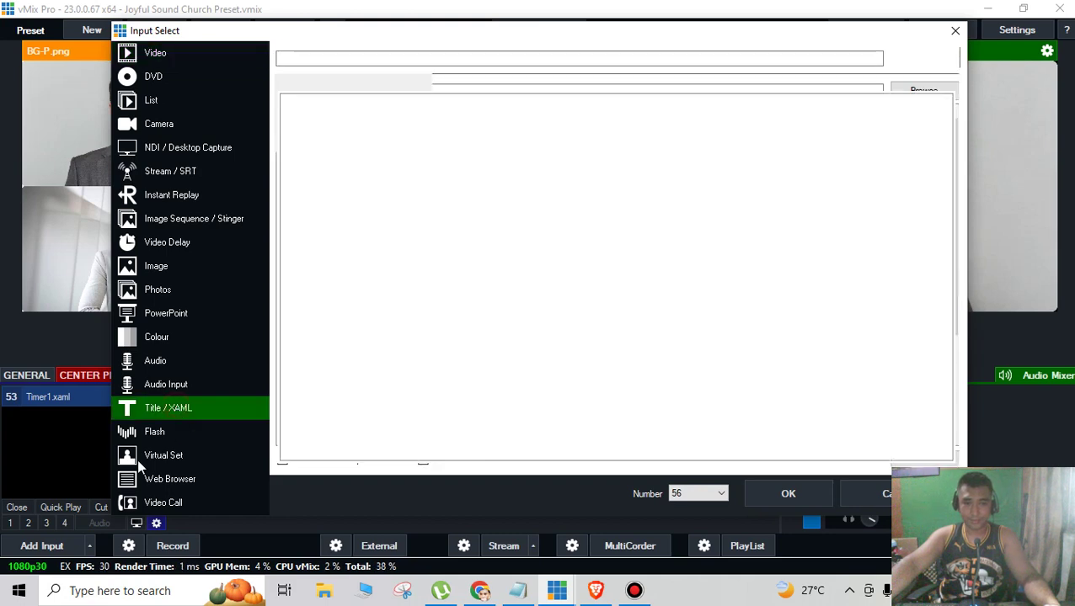
{"action": "left_click", "coordinate": [497, 81]}
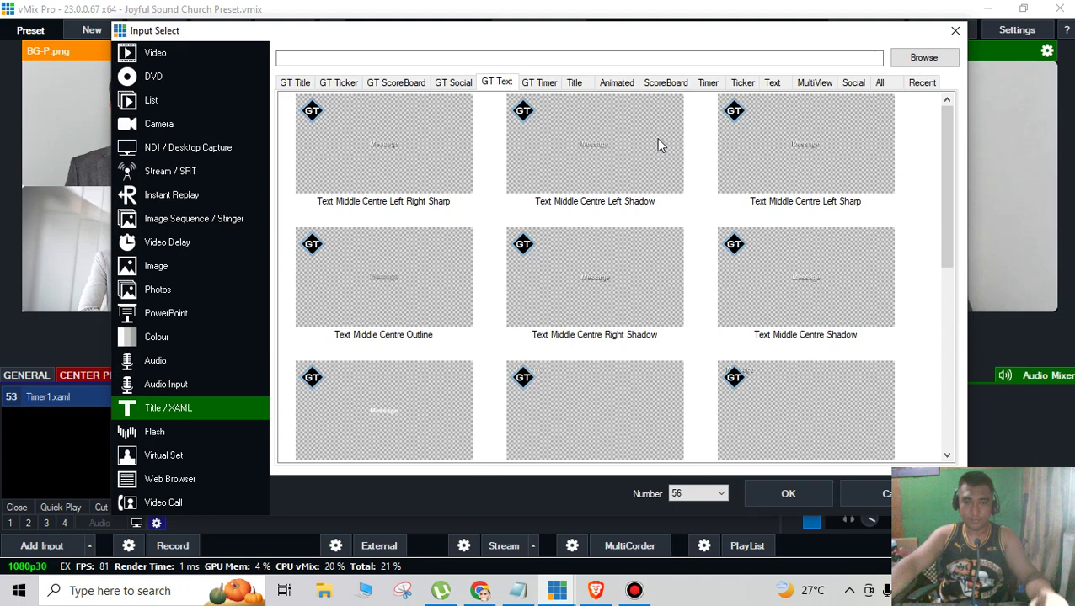
{"action": "left_click", "coordinate": [636, 139]}
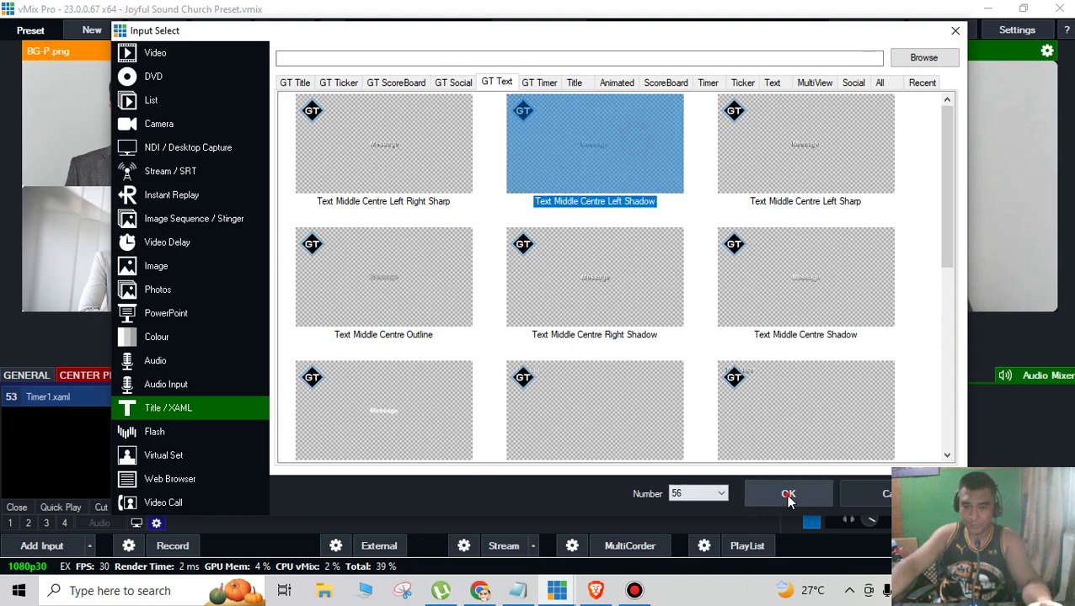
{"action": "left_click", "coordinate": [789, 496]}
Link the new title's data source to the Excel/CSV Sheet1 lyrics.
{"action": "left_click", "coordinate": [606, 148]}
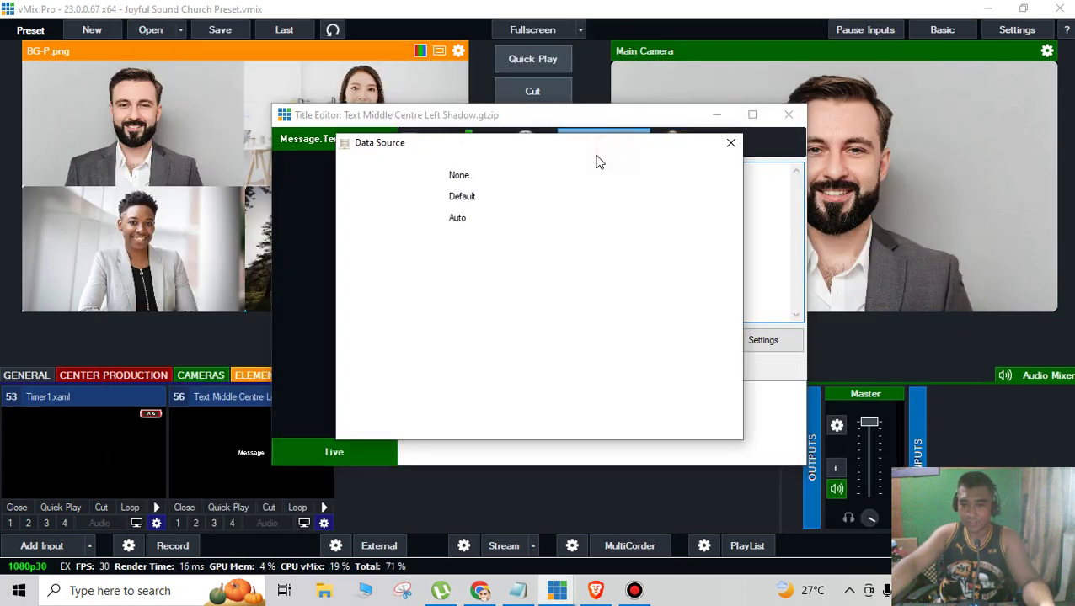
{"action": "left_click", "coordinate": [674, 176]}
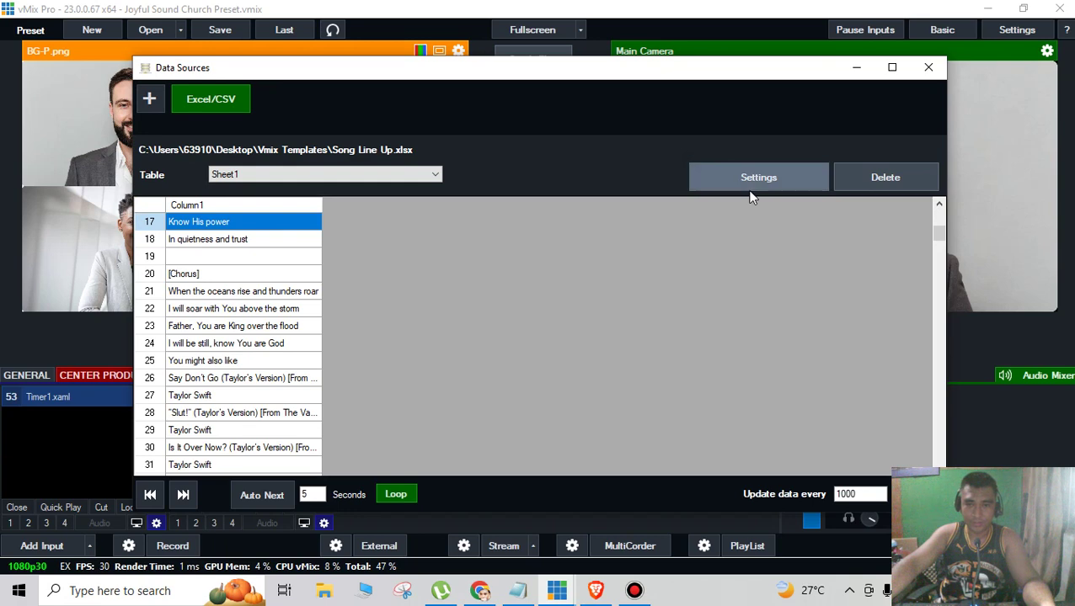
{"action": "left_click", "coordinate": [925, 69]}
{"action": "left_click", "coordinate": [556, 175]}
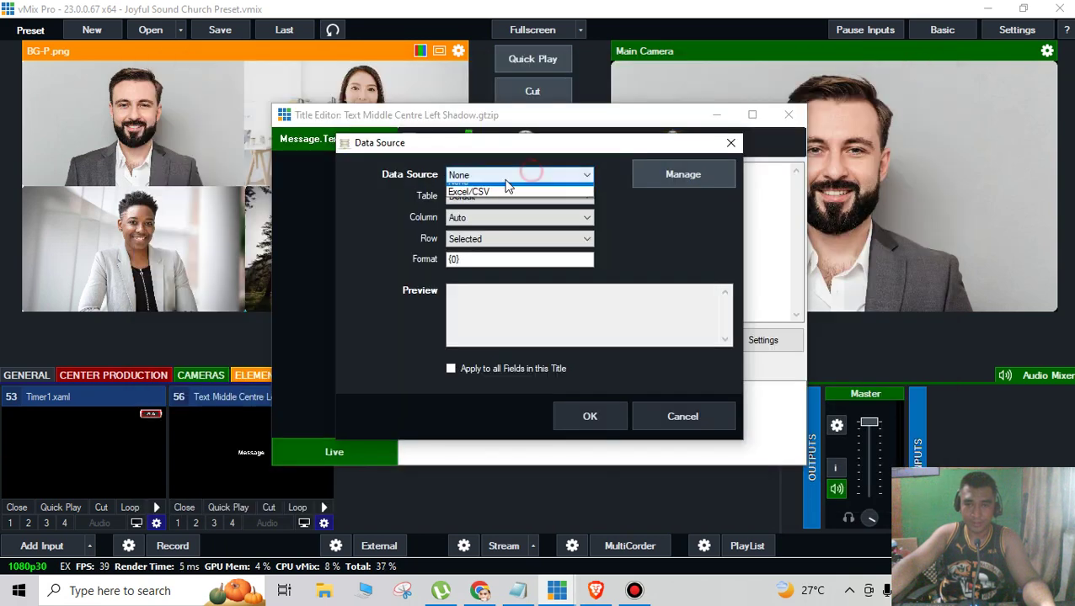
{"action": "left_click", "coordinate": [473, 198]}
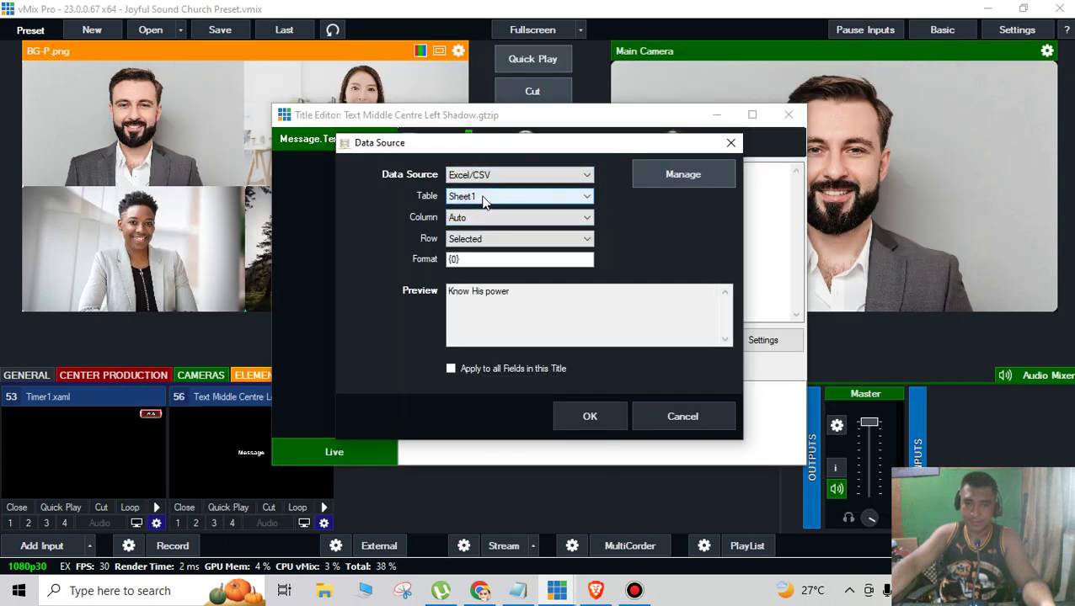
{"action": "left_click", "coordinate": [589, 416]}
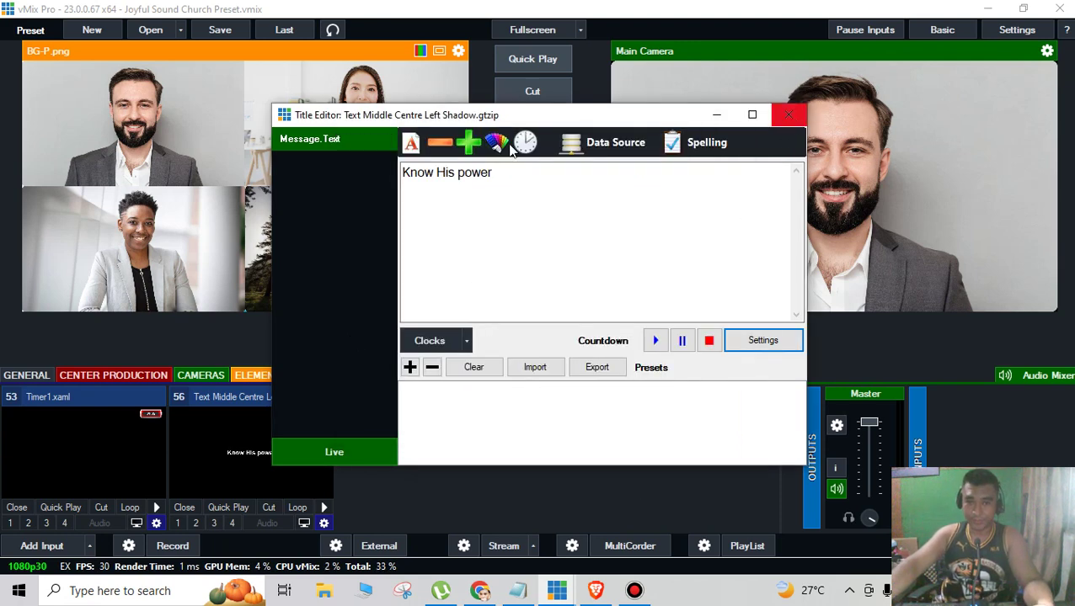
Lower the lyric text to about Pan Y -0.76 and overlay it on Main Camera via overlay 2.
{"action": "left_click", "coordinate": [788, 115]}
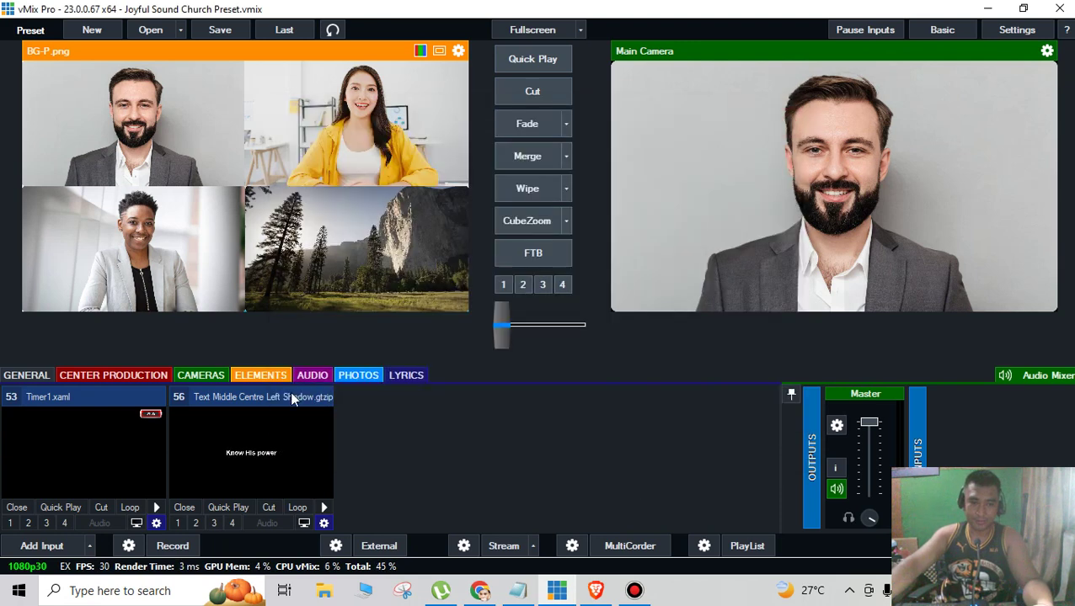
{"action": "left_click", "coordinate": [324, 524]}
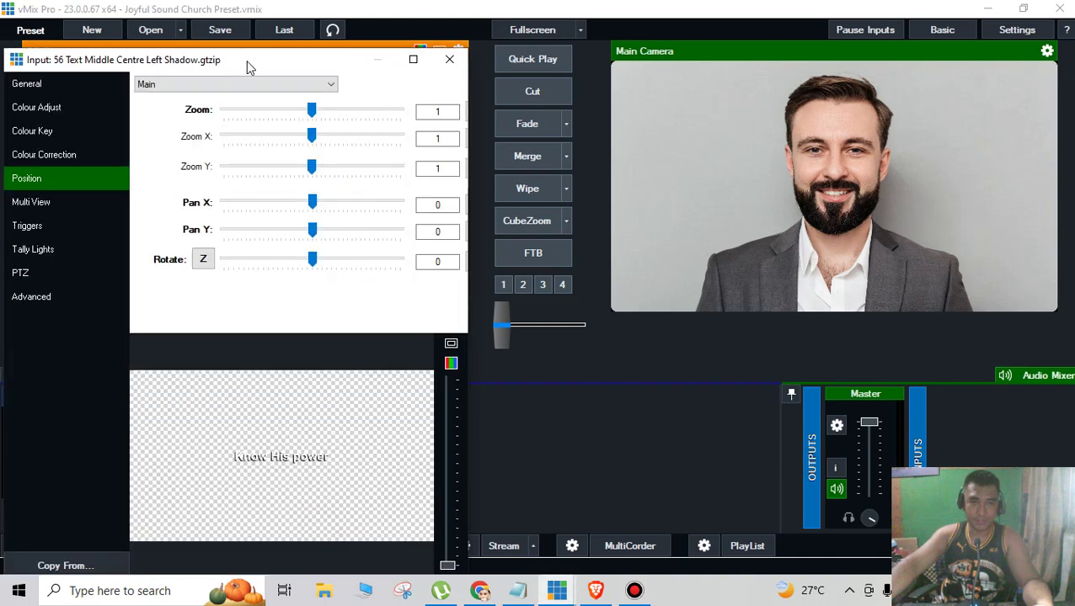
{"action": "left_click_drag", "start_coordinate": [246, 60], "coordinate": [316, 65]}
{"action": "left_click_drag", "start_coordinate": [346, 454], "coordinate": [349, 526]}
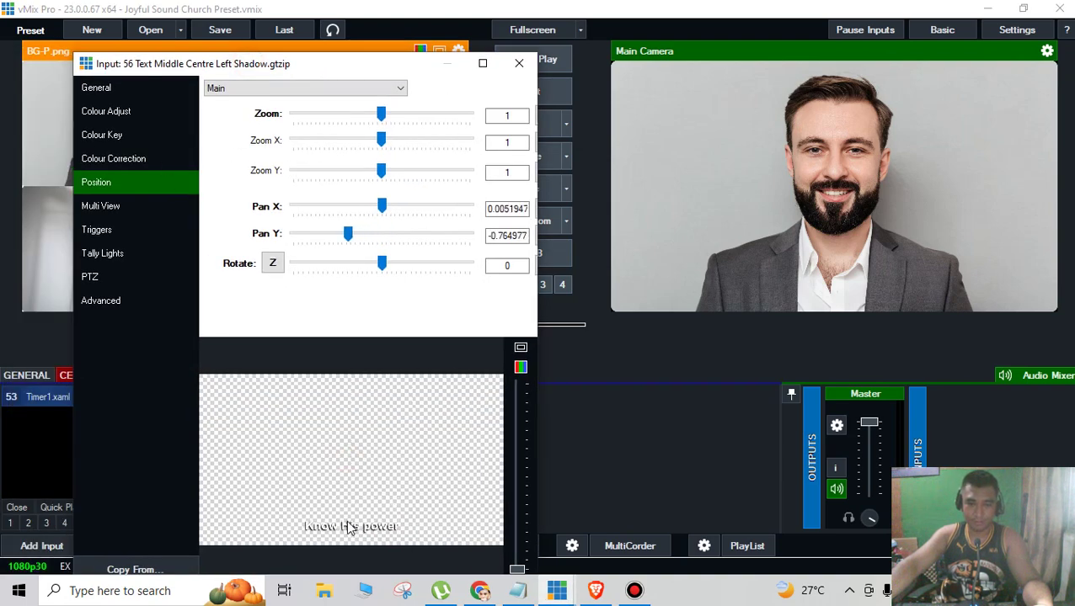
{"action": "left_click", "coordinate": [519, 63]}
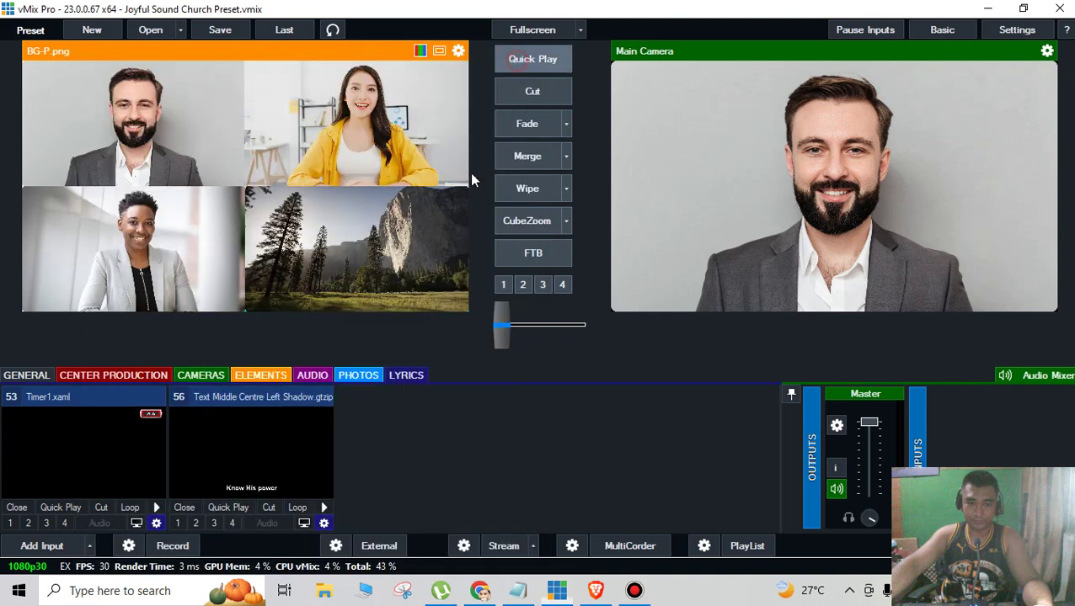
{"action": "left_click", "coordinate": [196, 523]}
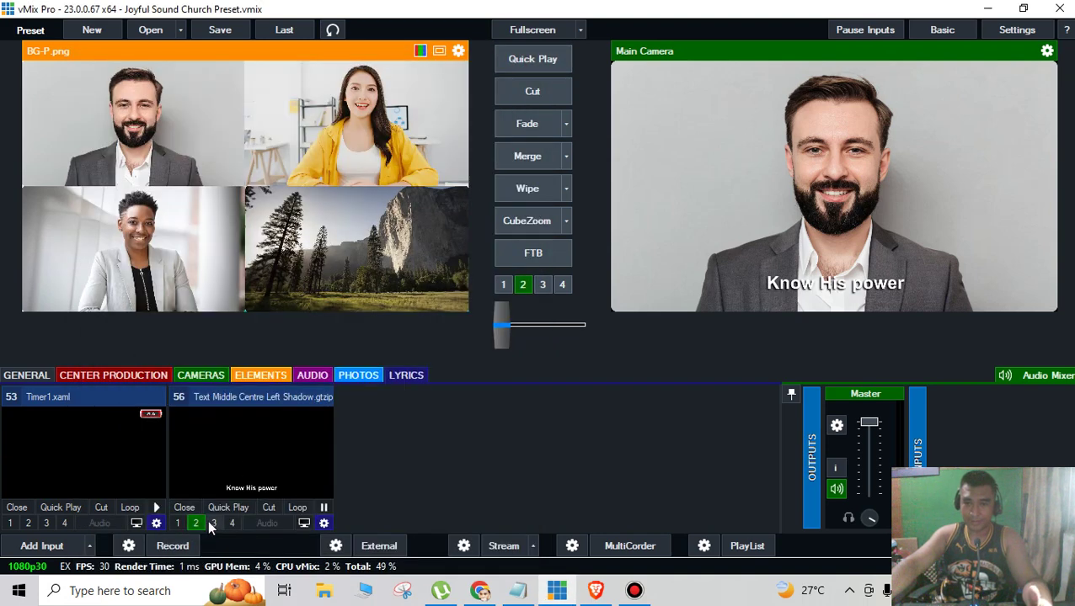
Bring up the Data Sources window listing the Sheet1 lyric rows over the mixer.
{"action": "left_click", "coordinate": [324, 524]}
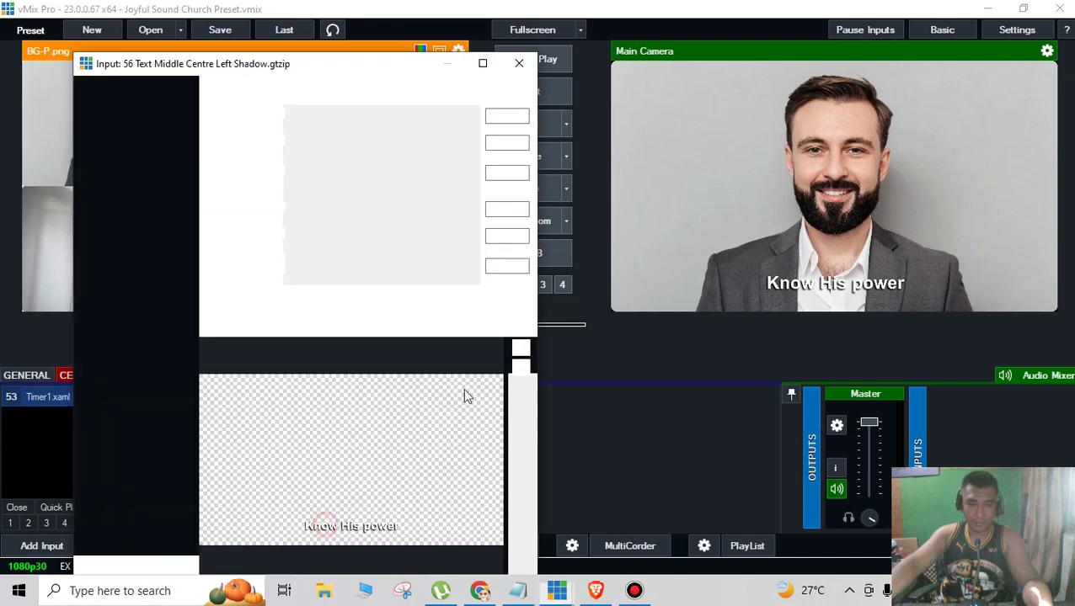
{"action": "left_click", "coordinate": [519, 63]}
{"action": "right_click", "coordinate": [203, 443]}
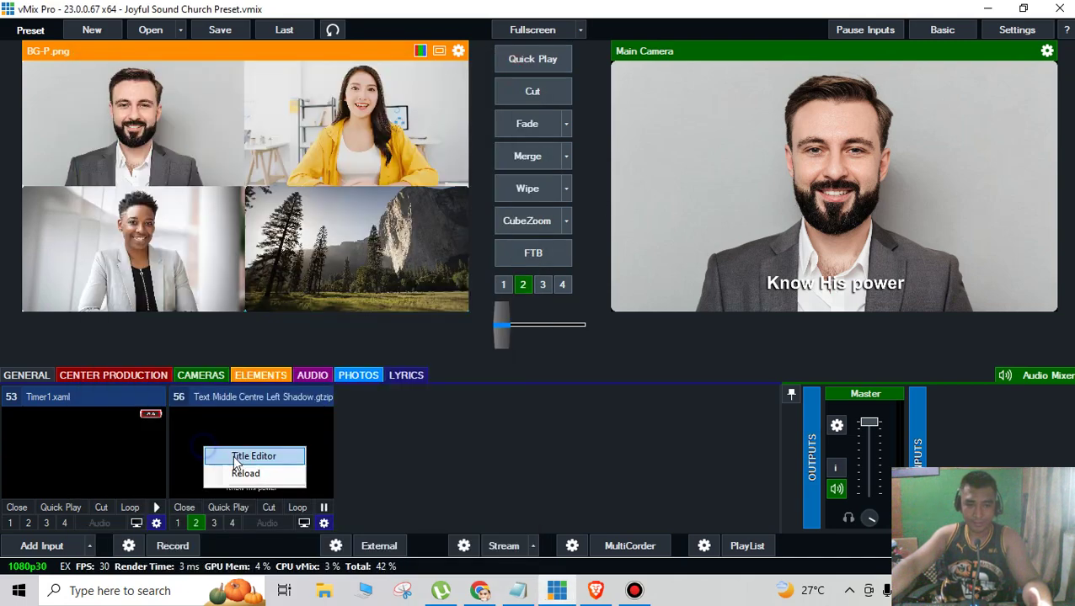
{"action": "left_click", "coordinate": [244, 455]}
{"action": "left_click", "coordinate": [614, 153]}
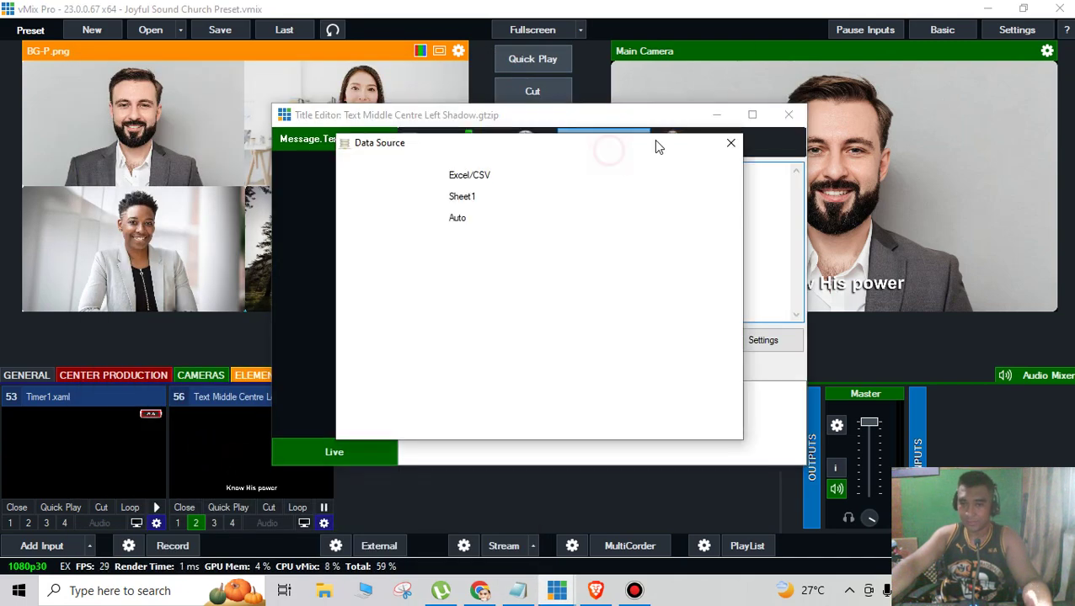
{"action": "left_click", "coordinate": [687, 173]}
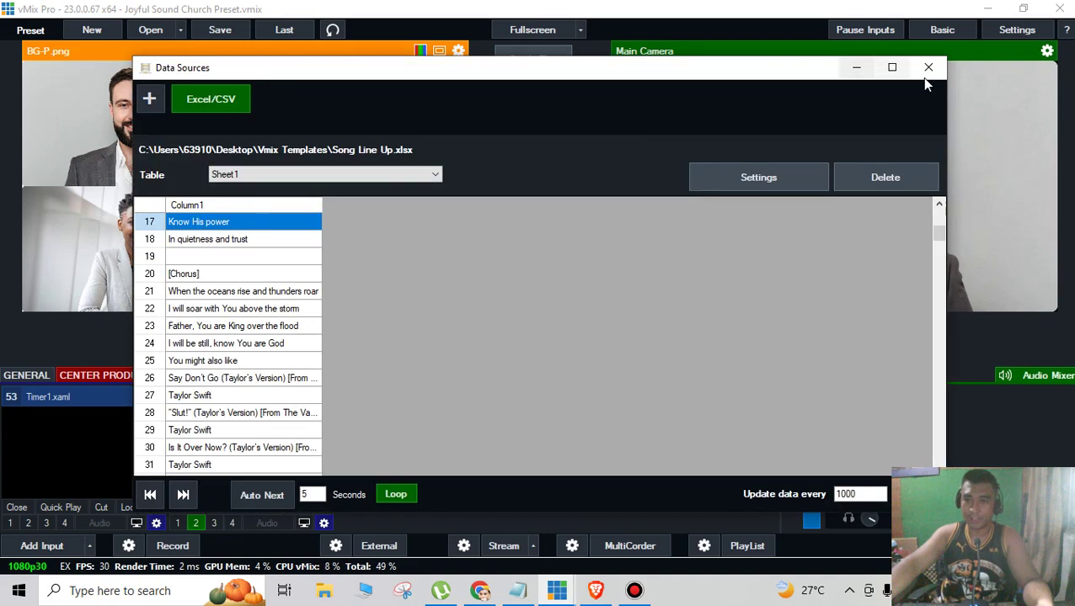
{"action": "left_click_drag", "start_coordinate": [945, 102], "coordinate": [371, 145]}
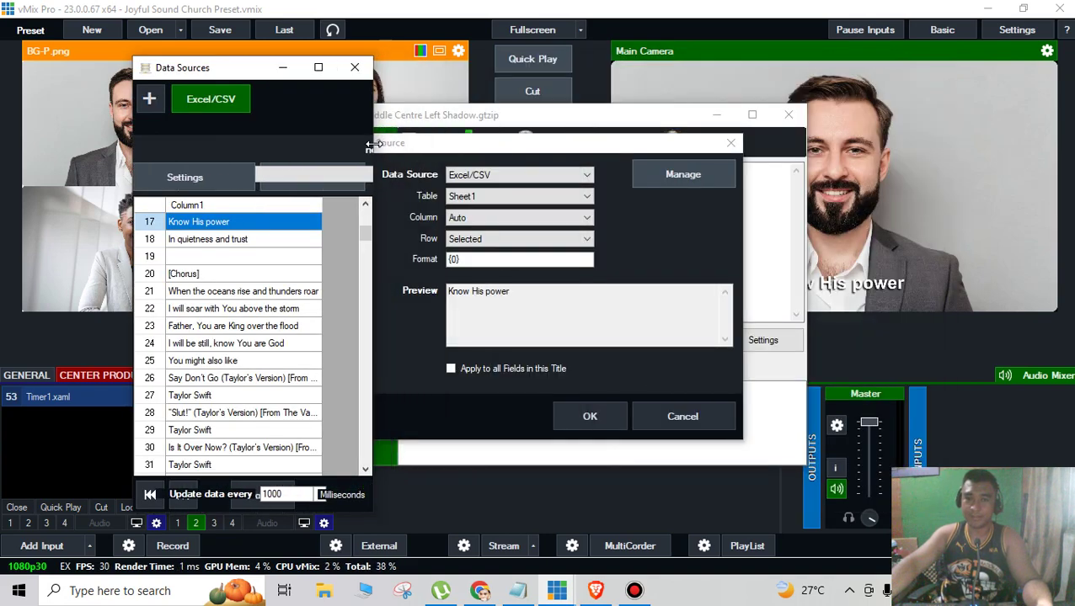
{"action": "left_click", "coordinate": [730, 143]}
{"action": "left_click", "coordinate": [712, 113]}
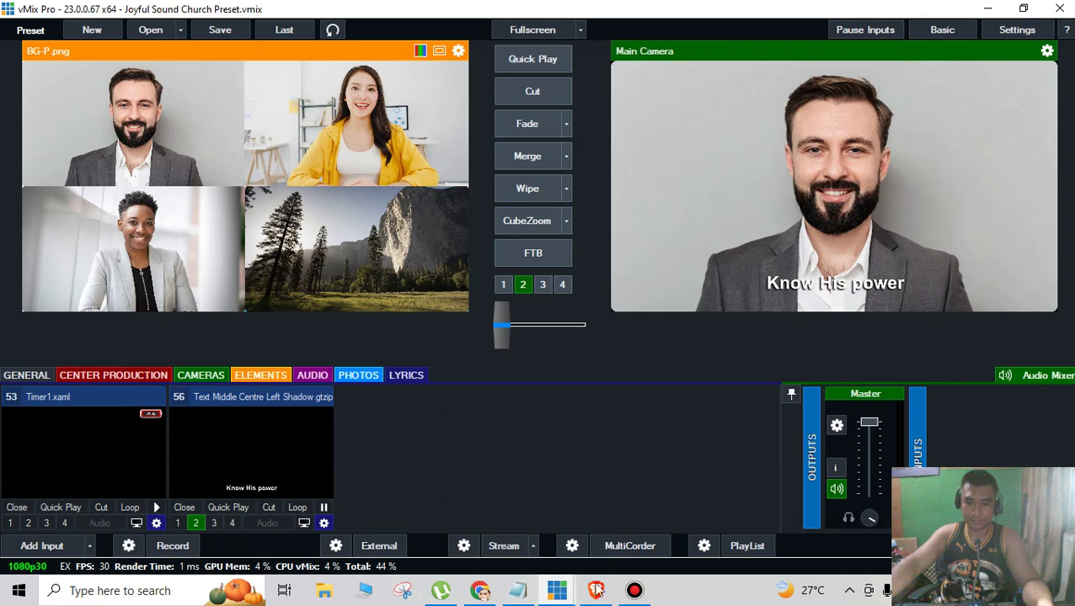
{"action": "mouse_move", "coordinate": [557, 591]}
{"action": "left_click", "coordinate": [723, 524]}
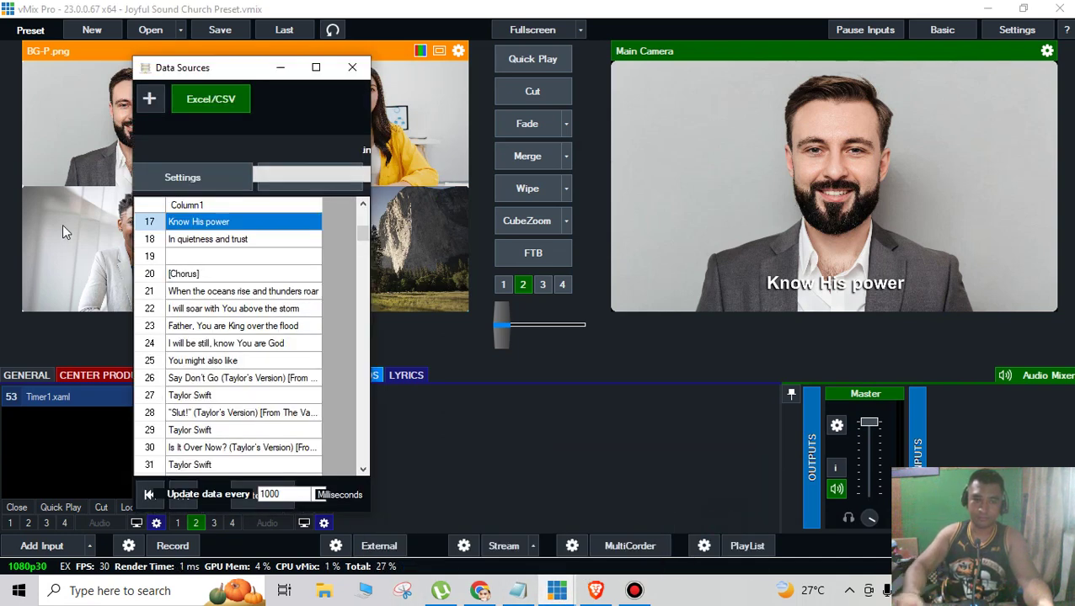
Show 'In quietness and trust', 'I will soar with You above the storm', and rows 21-24 on output.
{"action": "left_click", "coordinate": [242, 240]}
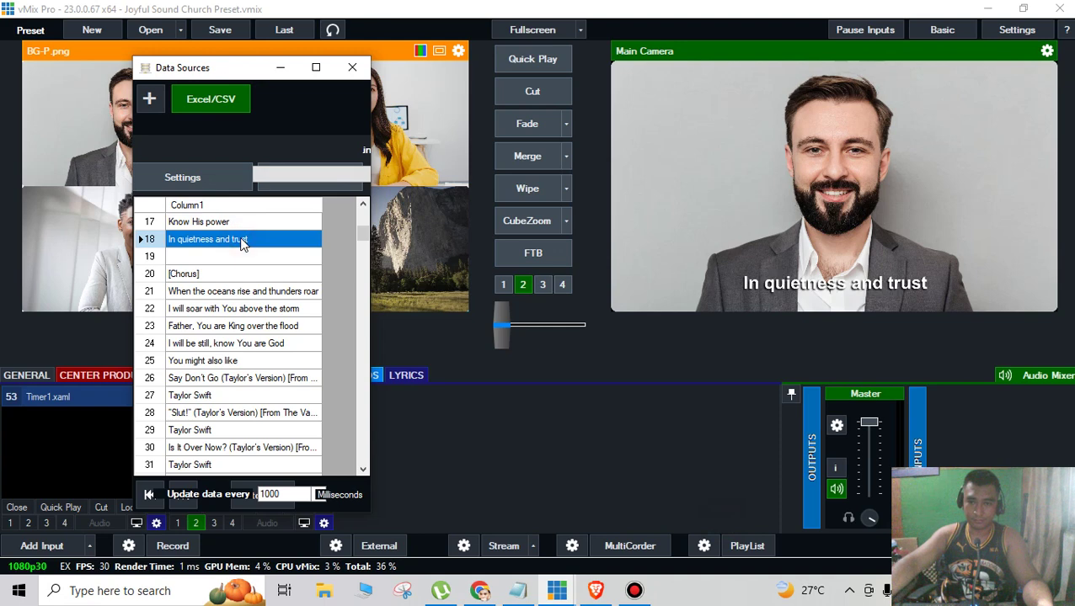
{"action": "left_click", "coordinate": [244, 297]}
{"action": "left_click", "coordinate": [243, 309]}
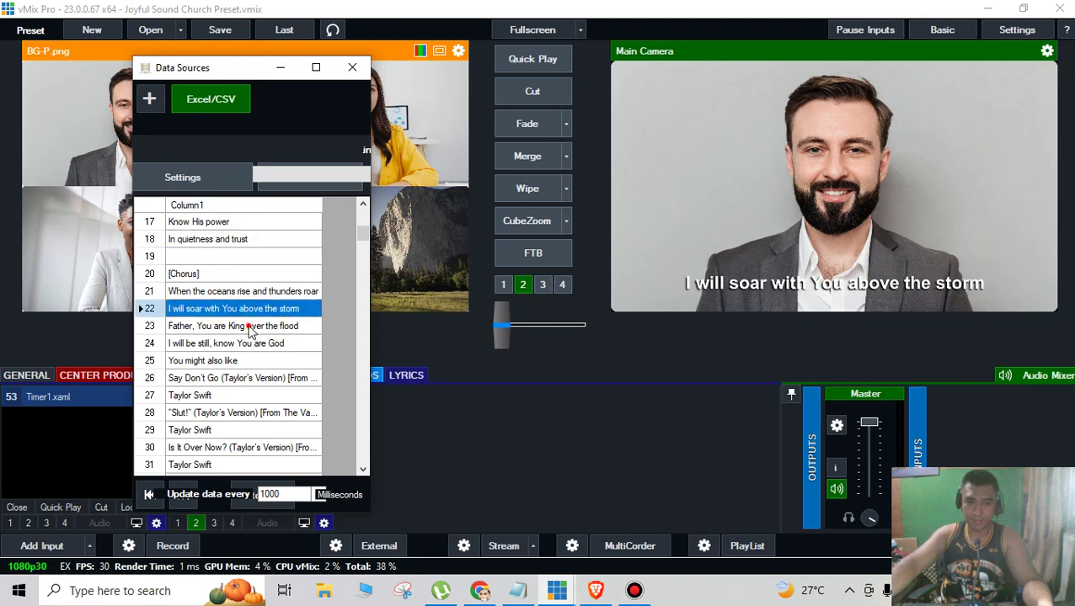
{"action": "left_click", "coordinate": [249, 328]}
{"action": "left_click", "coordinate": [249, 343]}
{"action": "left_click", "coordinate": [248, 326]}
{"action": "left_click", "coordinate": [249, 308]}
{"action": "left_click", "coordinate": [245, 291]}
{"action": "left_click", "coordinate": [245, 308]}
{"action": "left_click", "coordinate": [245, 326]}
{"action": "left_click", "coordinate": [246, 343]}
{"action": "scroll", "coordinate": [246, 319], "scroll_direction": "up", "scroll_amount": 4}
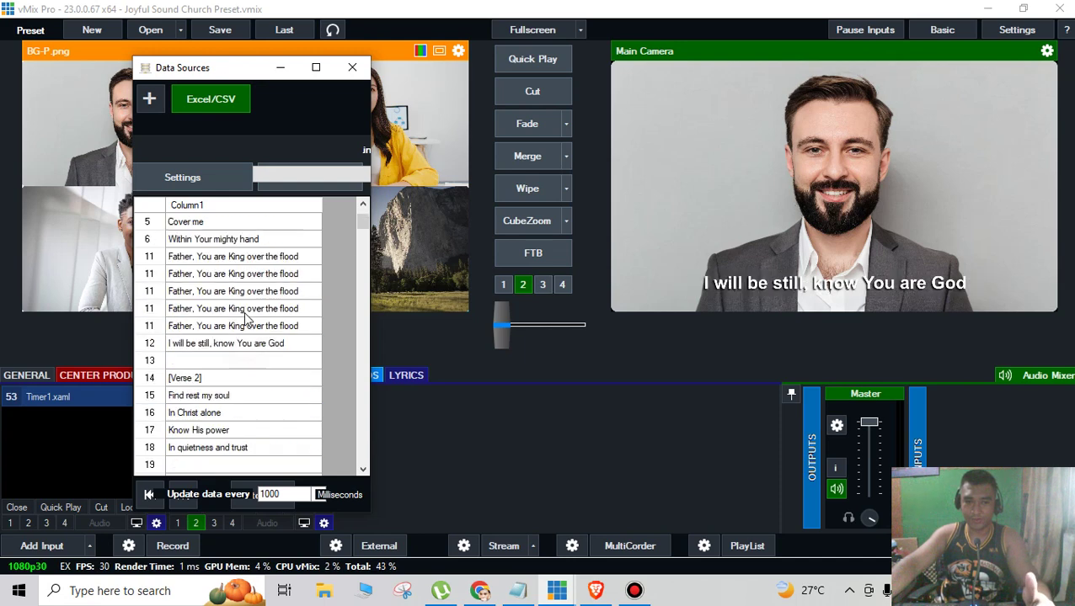
{"action": "scroll", "coordinate": [246, 319], "scroll_direction": "up", "scroll_amount": 2}
Step through the opening lyric rows, return to 'Hide me now', and close the lyrics table.
{"action": "left_click", "coordinate": [193, 257]}
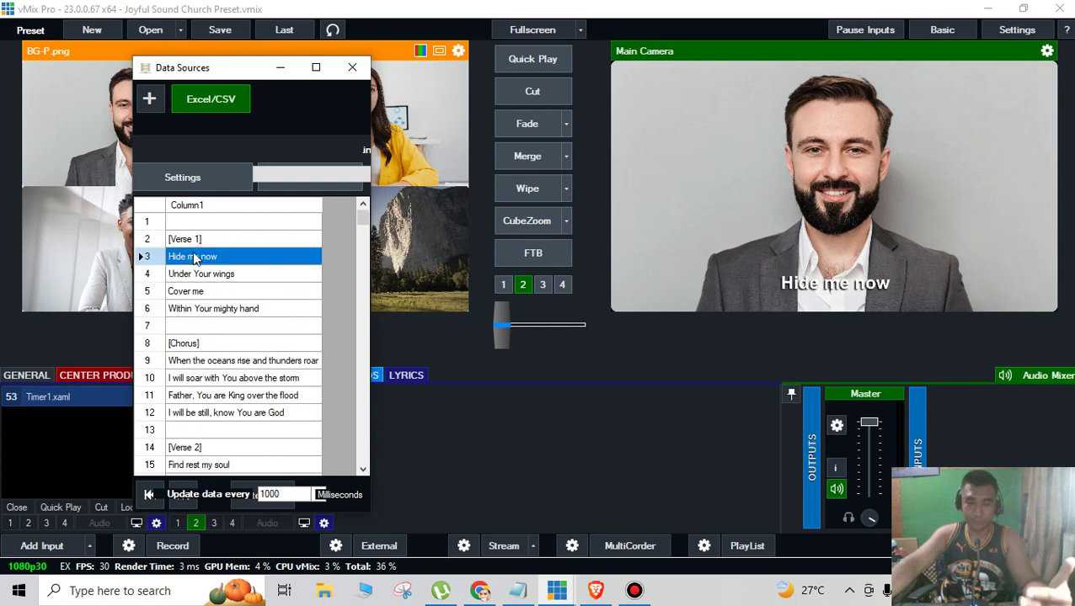
{"action": "left_click", "coordinate": [210, 274]}
{"action": "left_click", "coordinate": [202, 292]}
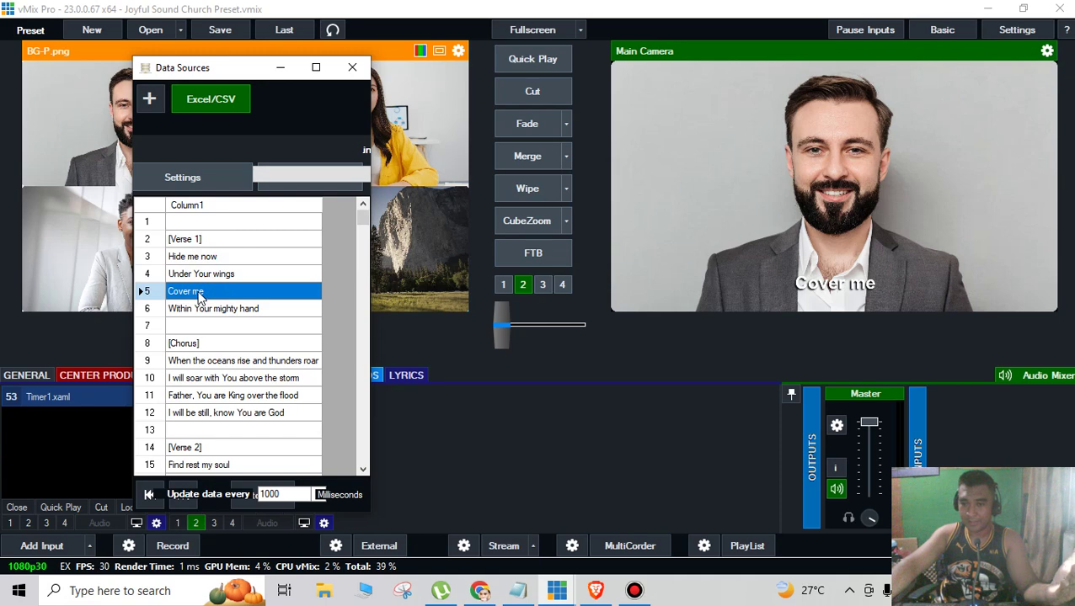
{"action": "left_click", "coordinate": [203, 310]}
{"action": "left_click", "coordinate": [210, 364]}
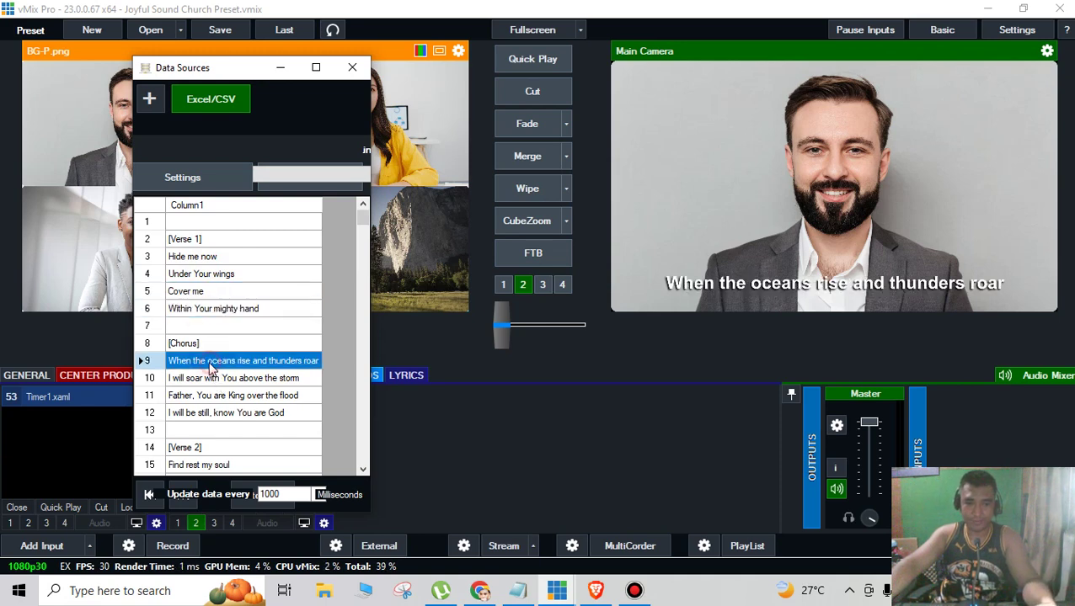
{"action": "left_click", "coordinate": [209, 379]}
{"action": "left_click", "coordinate": [210, 395]}
{"action": "left_click", "coordinate": [211, 413]}
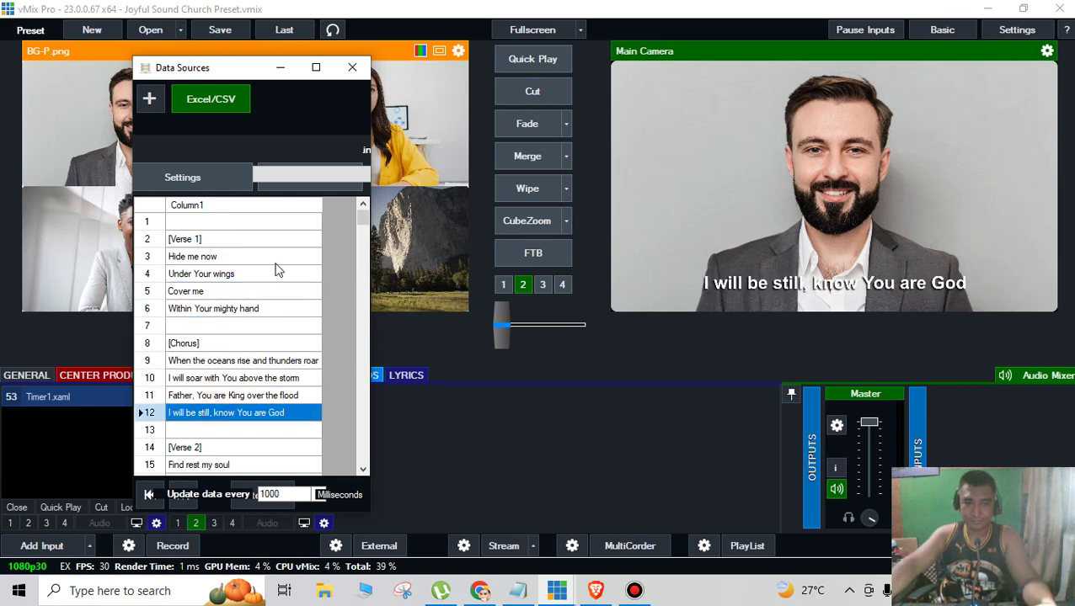
{"action": "left_click", "coordinate": [171, 260]}
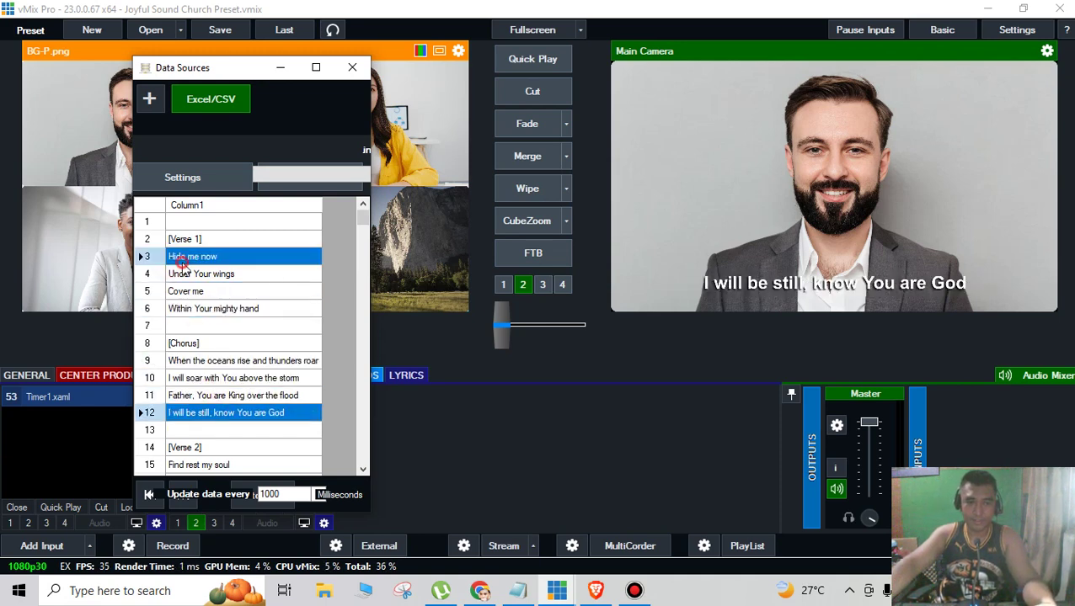
{"action": "left_click", "coordinate": [352, 67]}
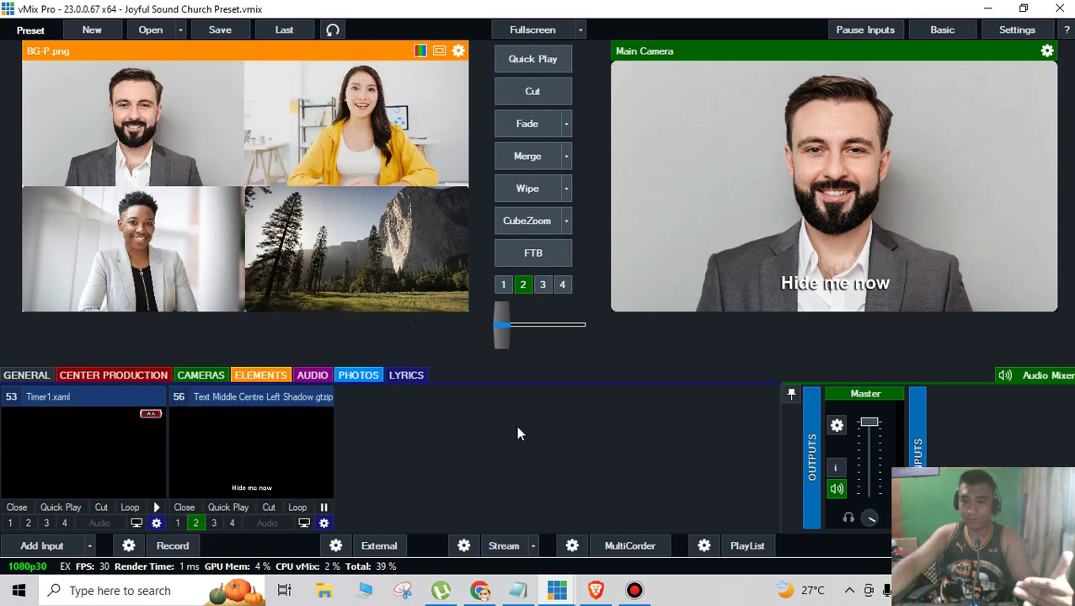